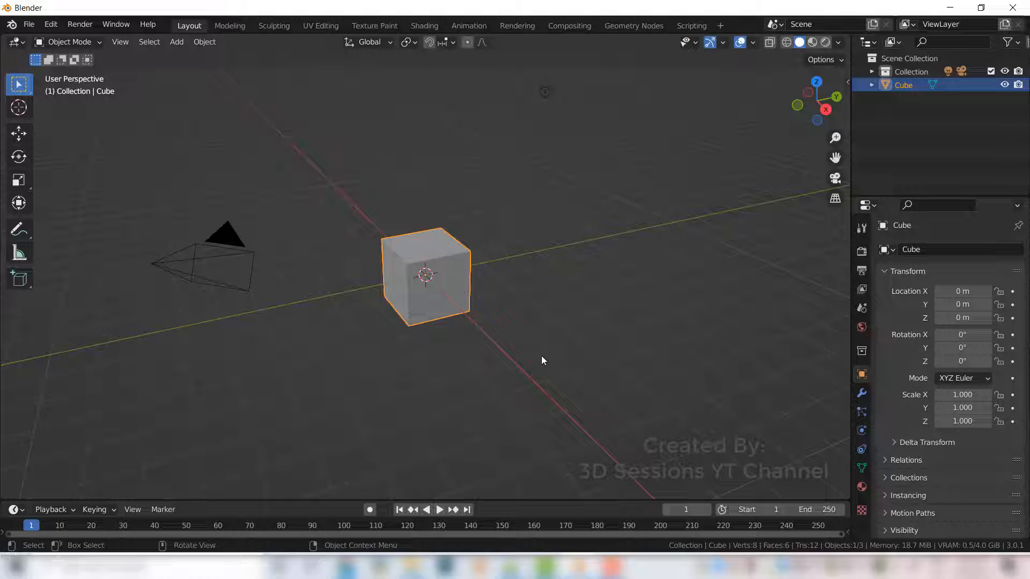
- Delete the default cube and add a UV sphere in front orthographic view
{"action": "key", "text": "Delete"}
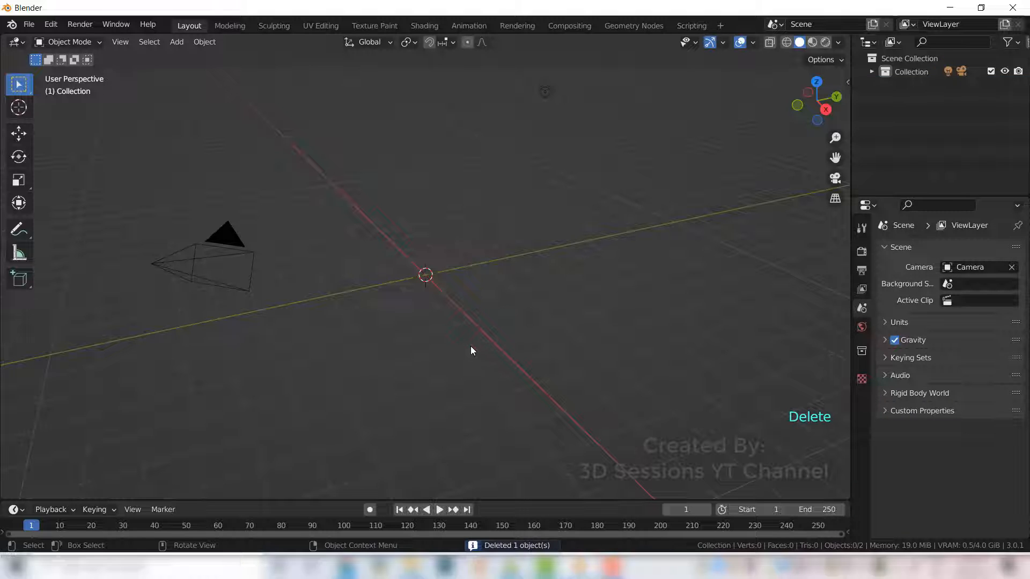
{"action": "key", "text": "grave"}
{"action": "left_click", "coordinate": [376, 294]}
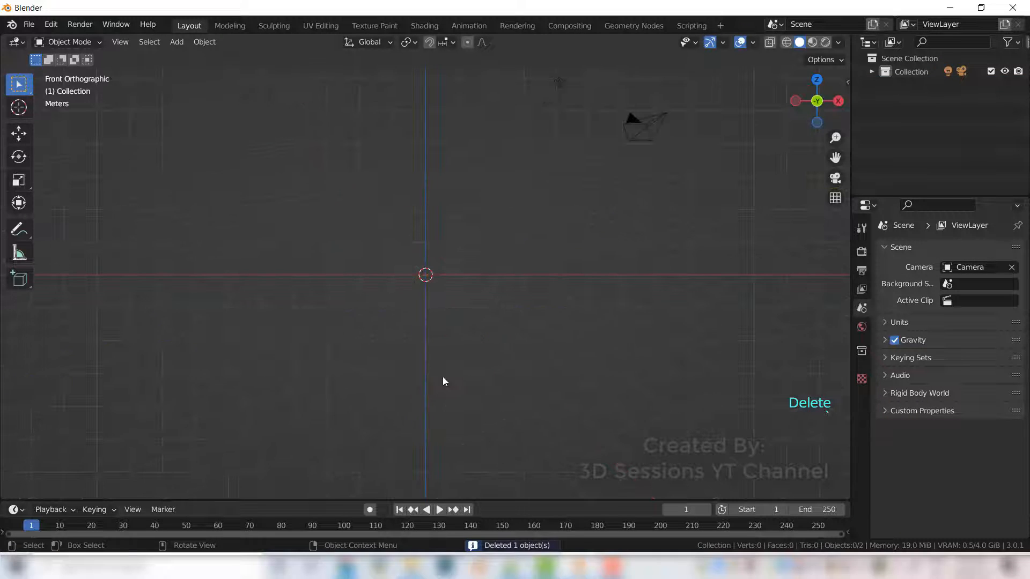
{"action": "key", "text": "shift+a"}
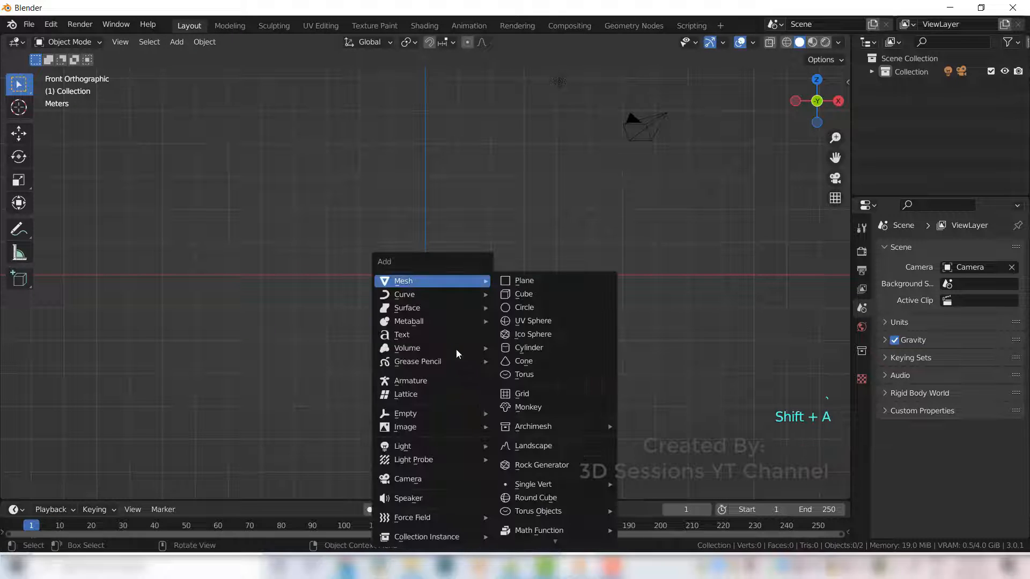
{"action": "left_click", "coordinate": [542, 320]}
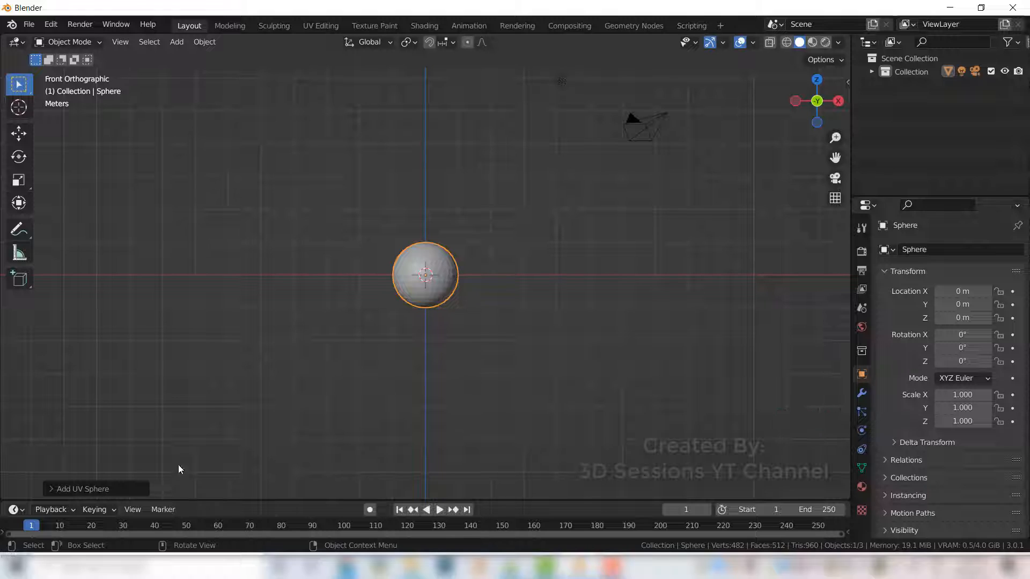
- Set the new UV sphere to 20 segments and 12 rings
{"action": "left_click", "coordinate": [121, 490]}
{"action": "left_click", "coordinate": [189, 344]}
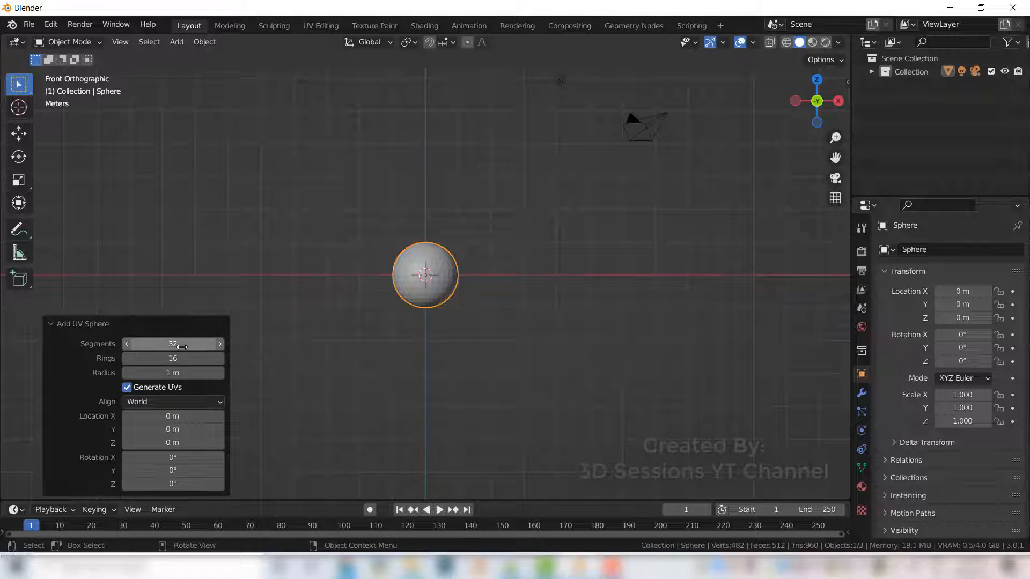
{"action": "type", "text": "2"}
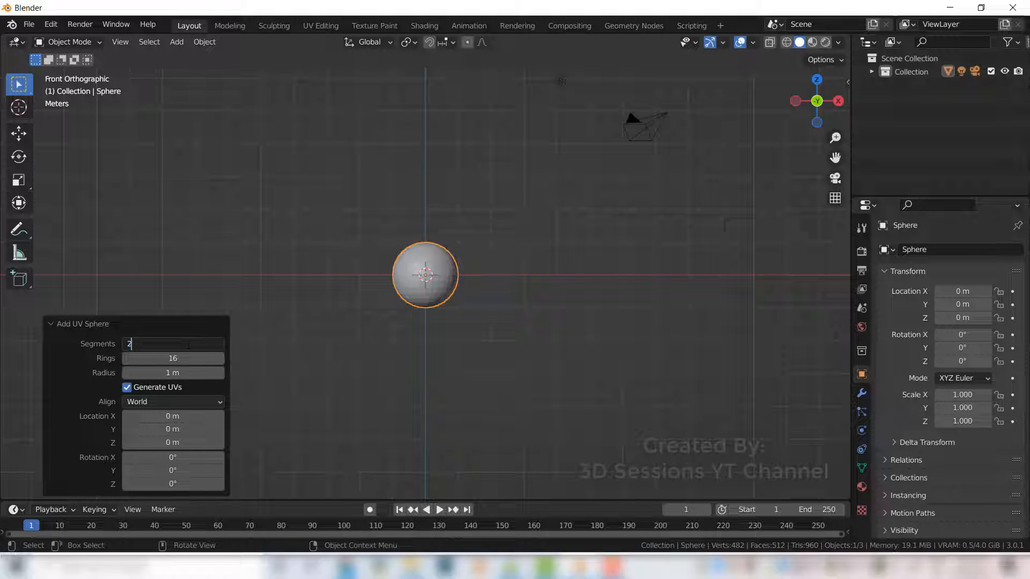
{"action": "key", "text": "Tab"}
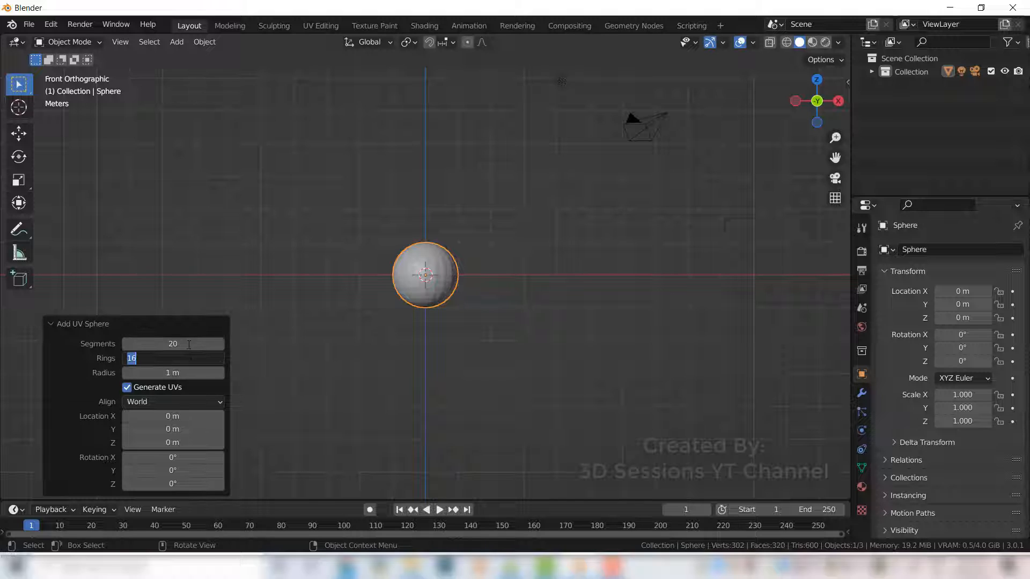
{"action": "type", "text": "12"}
{"action": "key", "text": "Return"}
- In face mode with X-ray on, box-select the lower half of the sphere and delete those faces
{"action": "scroll", "coordinate": [437, 382], "scroll_direction": "up", "scroll_amount": 4}
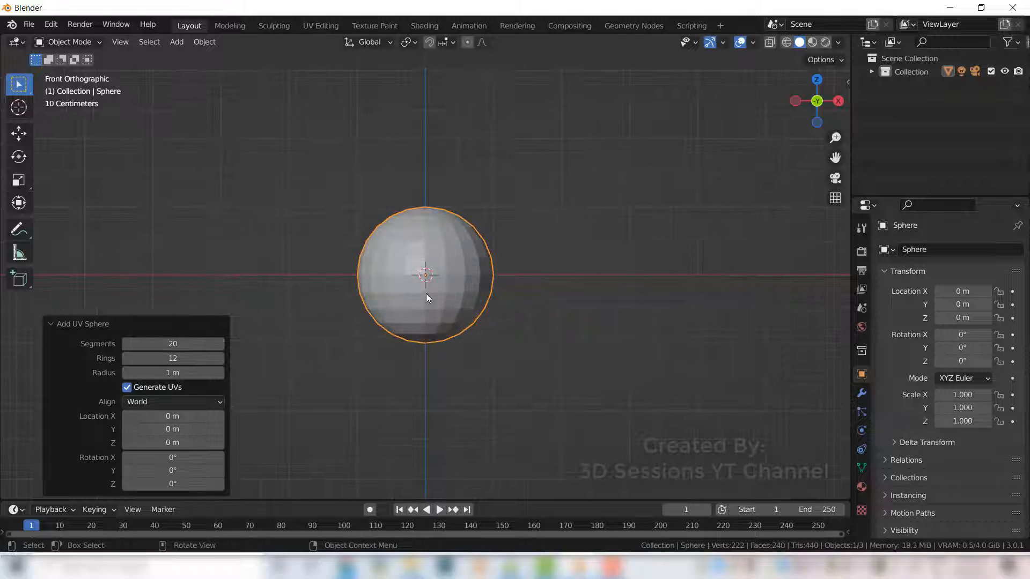
{"action": "left_click", "coordinate": [426, 294]}
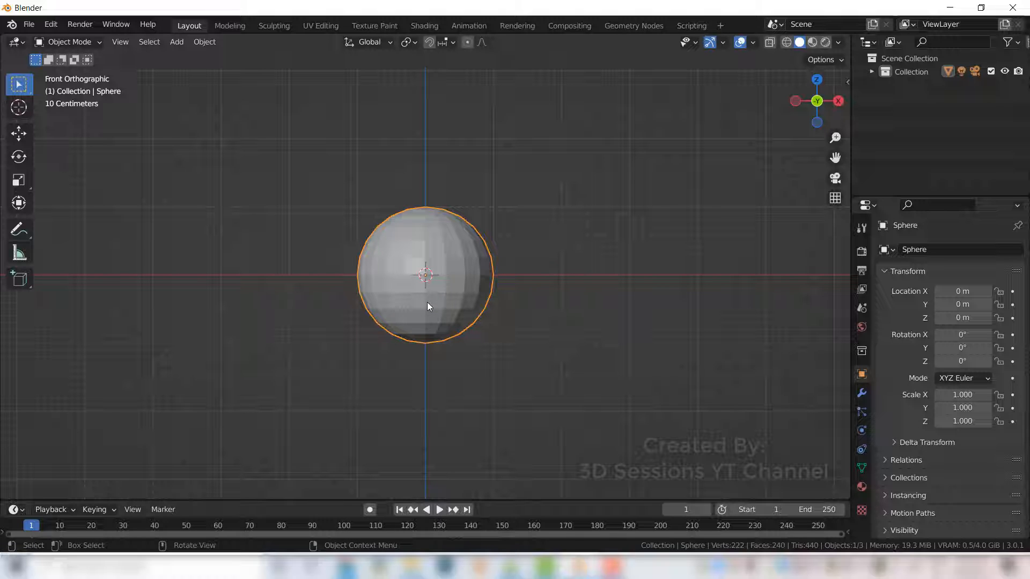
{"action": "key", "text": "Tab"}
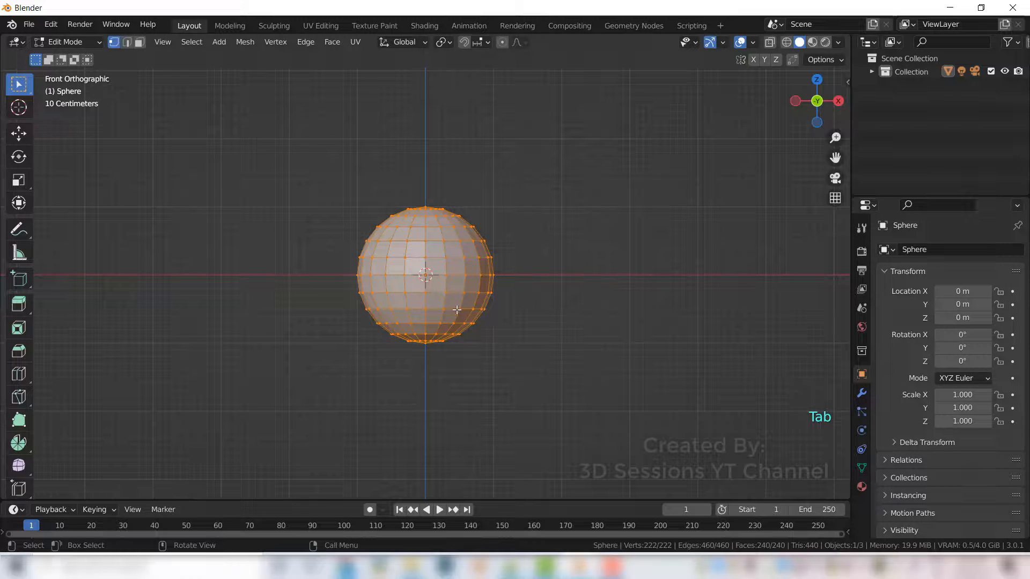
{"action": "key", "text": "3"}
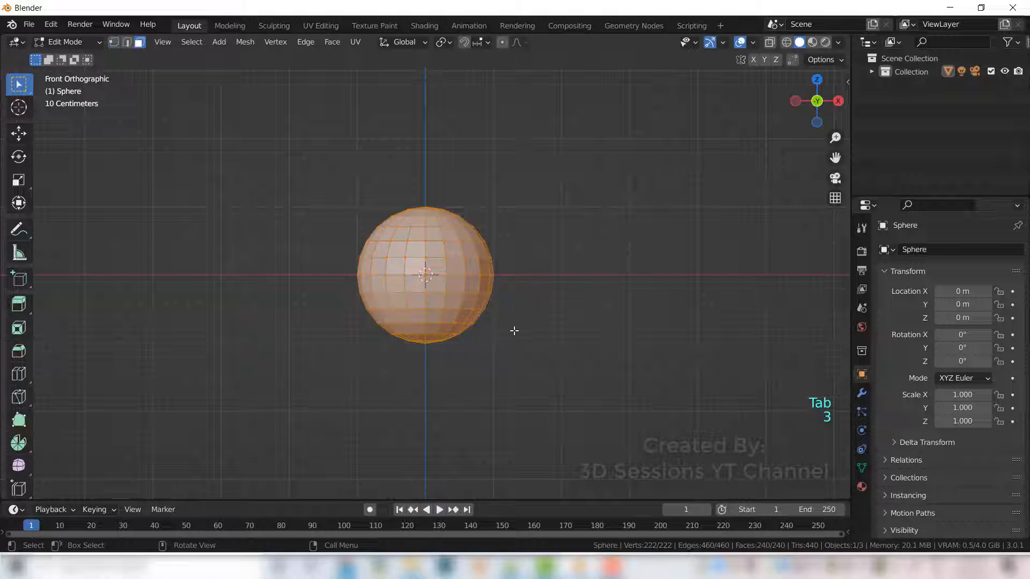
{"action": "left_click", "coordinate": [510, 341]}
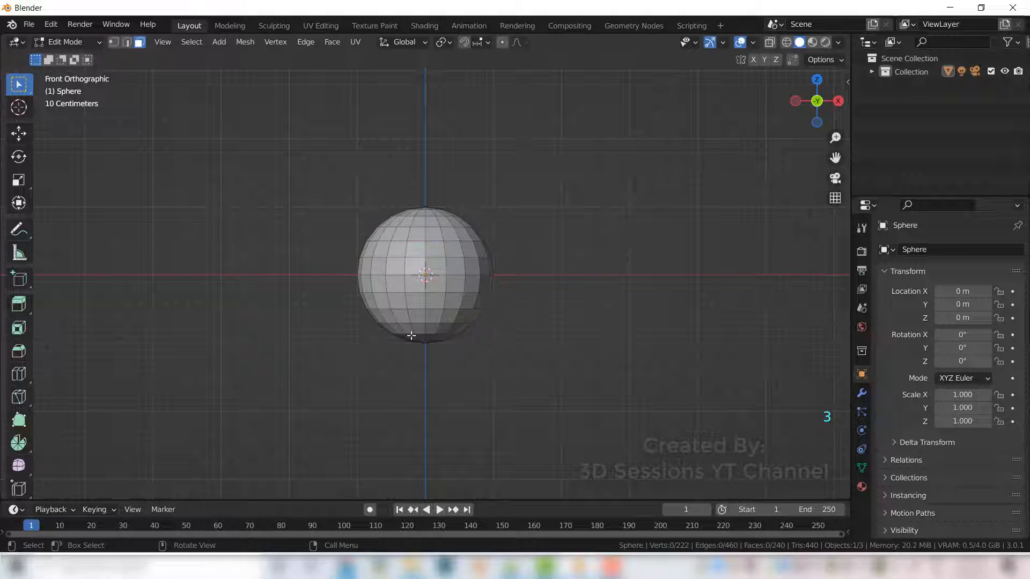
{"action": "key", "text": "alt+z"}
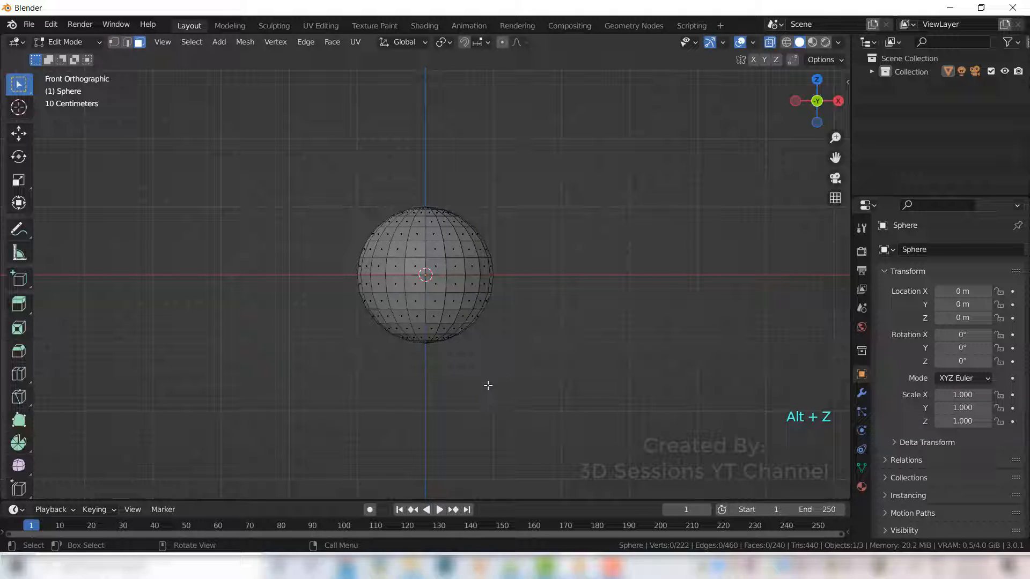
{"action": "left_click_drag", "start_coordinate": [311, 278], "coordinate": [606, 386]}
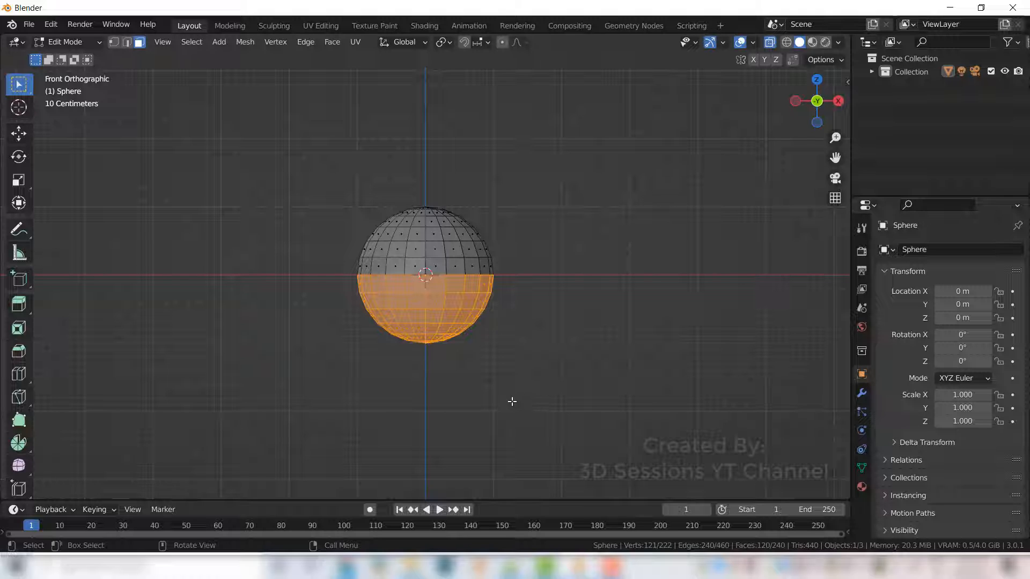
{"action": "key", "text": "x"}
{"action": "left_click", "coordinate": [509, 413]}
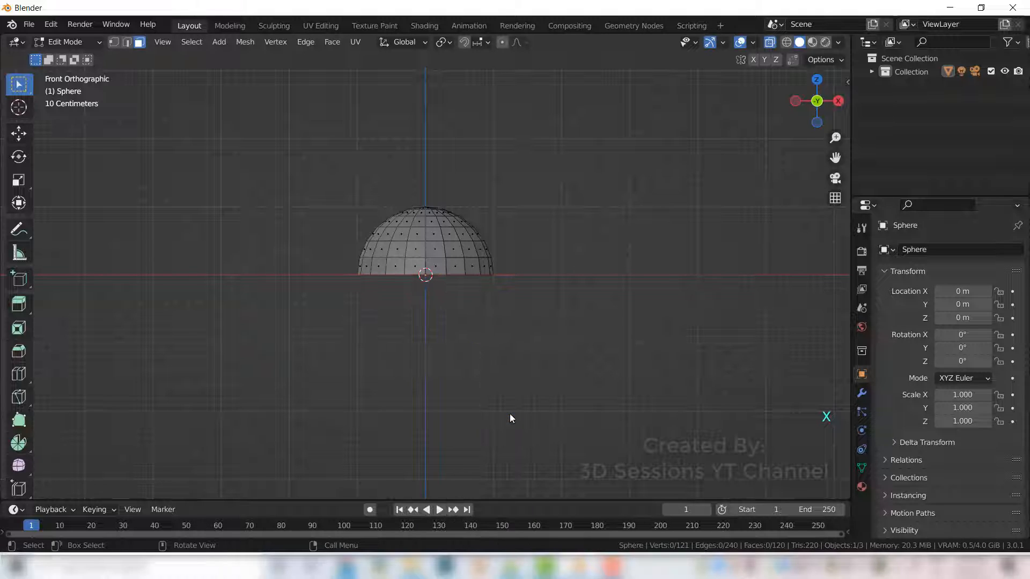
- Return to object mode, turn X-ray off and deselect the dome
{"action": "middle_click_drag", "start_coordinate": [545, 323], "coordinate": [526, 350]}
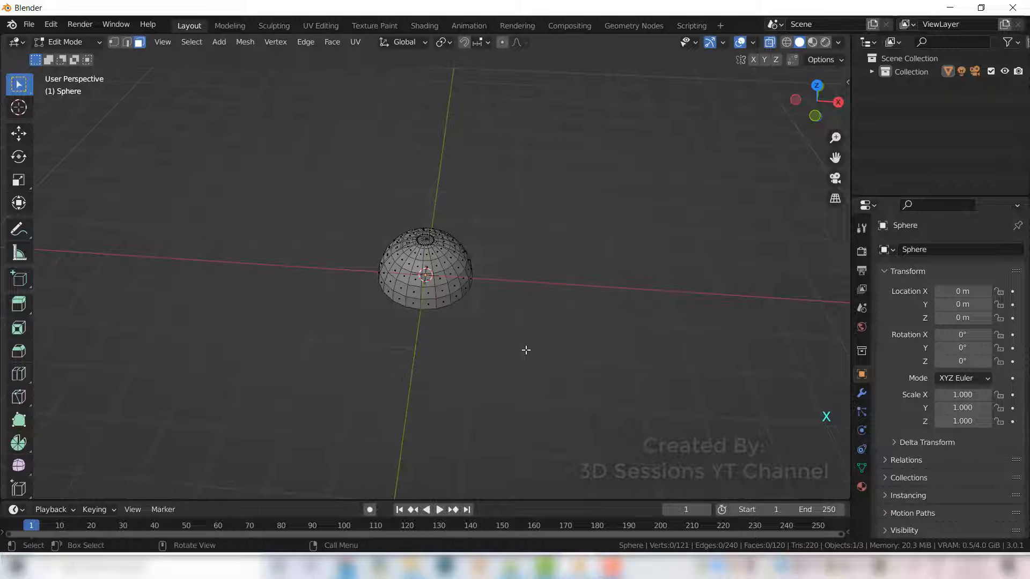
{"action": "key", "text": "Tab"}
{"action": "middle_click_drag", "start_coordinate": [430, 372], "coordinate": [463, 372]}
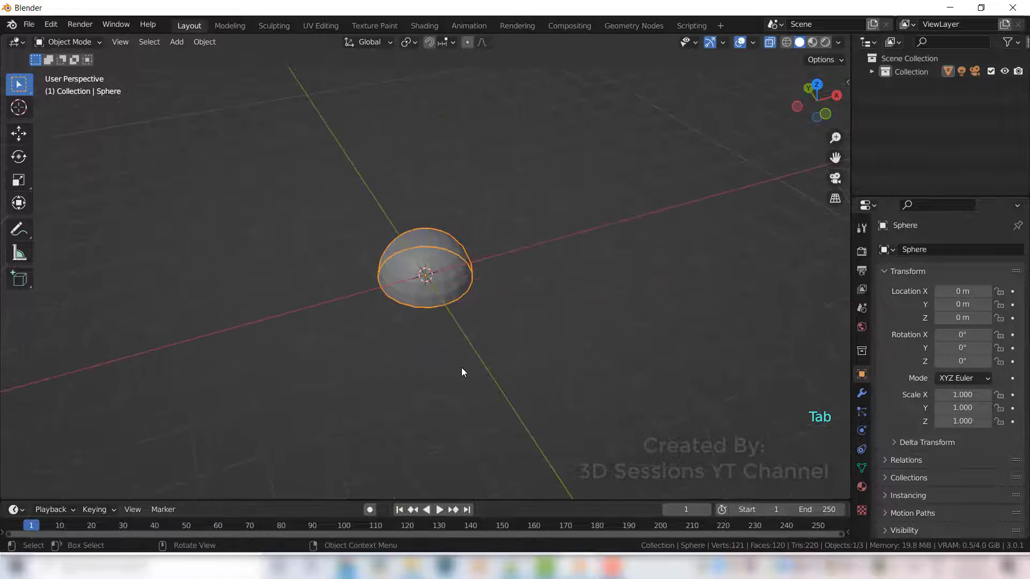
{"action": "key", "text": "alt+z"}
{"action": "left_click", "coordinate": [461, 361]}
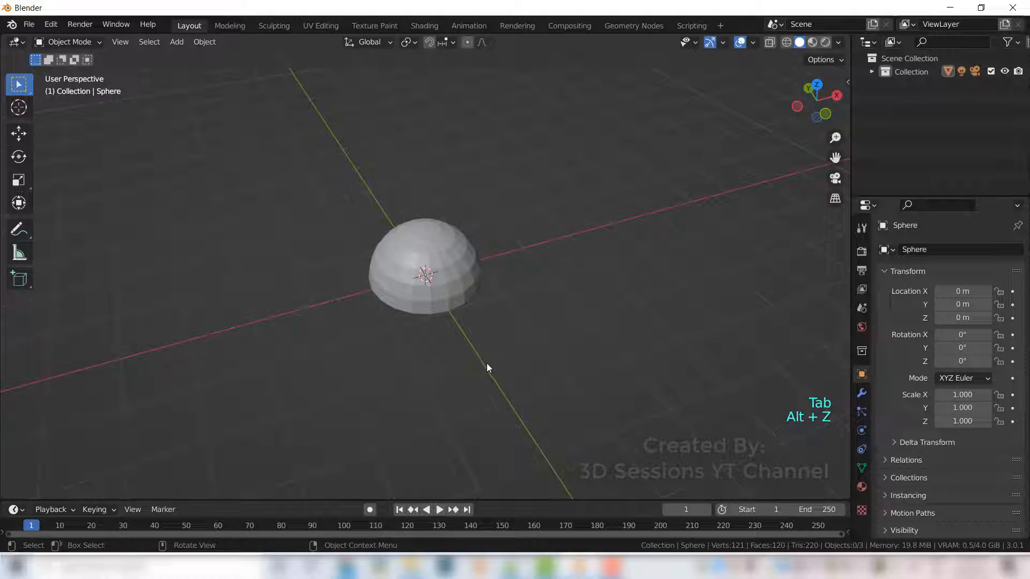
{"action": "scroll", "coordinate": [489, 362], "scroll_direction": "down", "scroll_amount": 1}
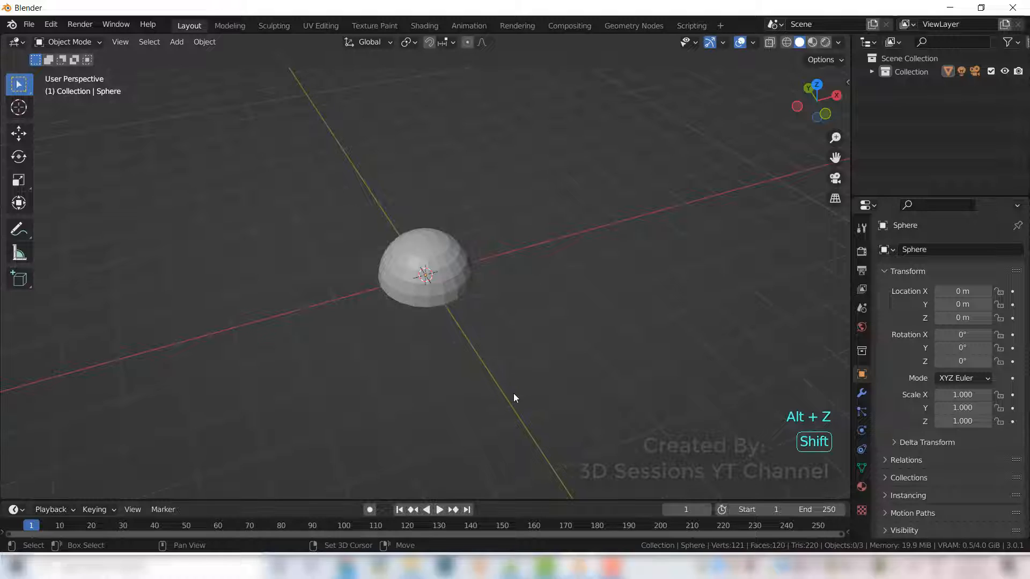
- Add a plane and move it along Y to about -3.63 m, in front of the dome
{"action": "key", "text": "shift+a"}
{"action": "mouse_move", "coordinate": [478, 280]}
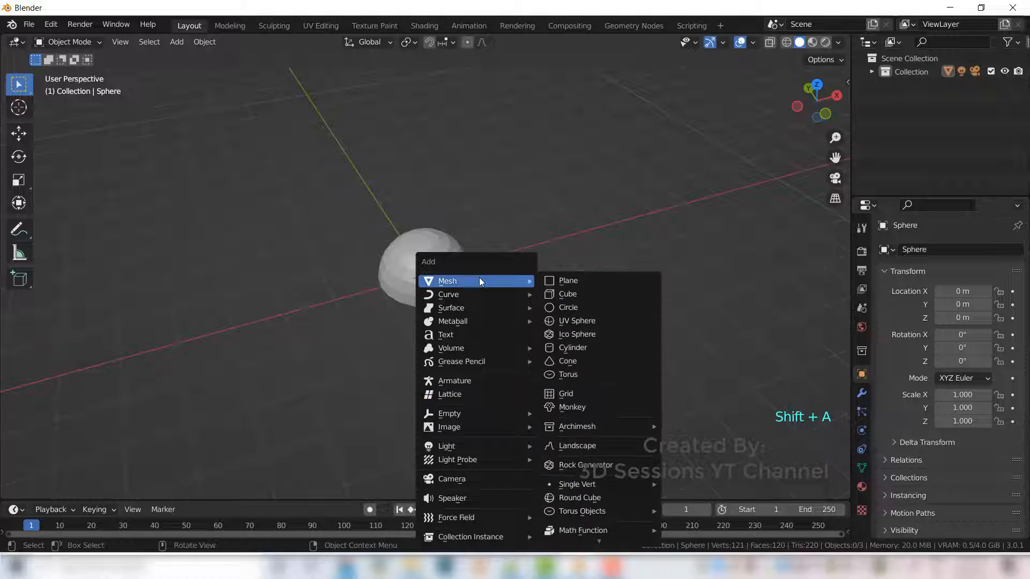
{"action": "left_click", "coordinate": [562, 281]}
{"action": "left_click", "coordinate": [19, 133]}
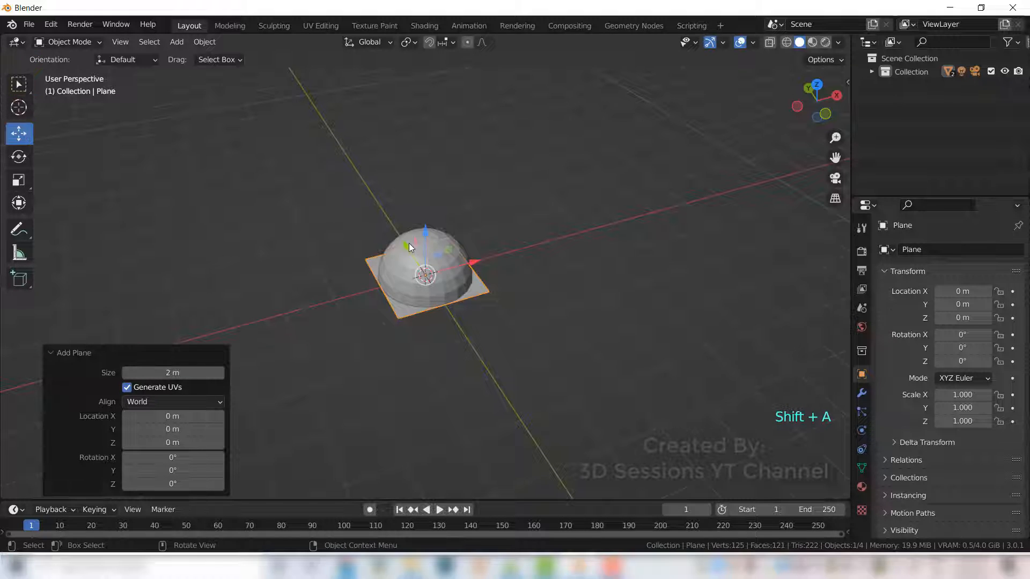
{"action": "left_click_drag", "start_coordinate": [406, 243], "coordinate": [510, 371]}
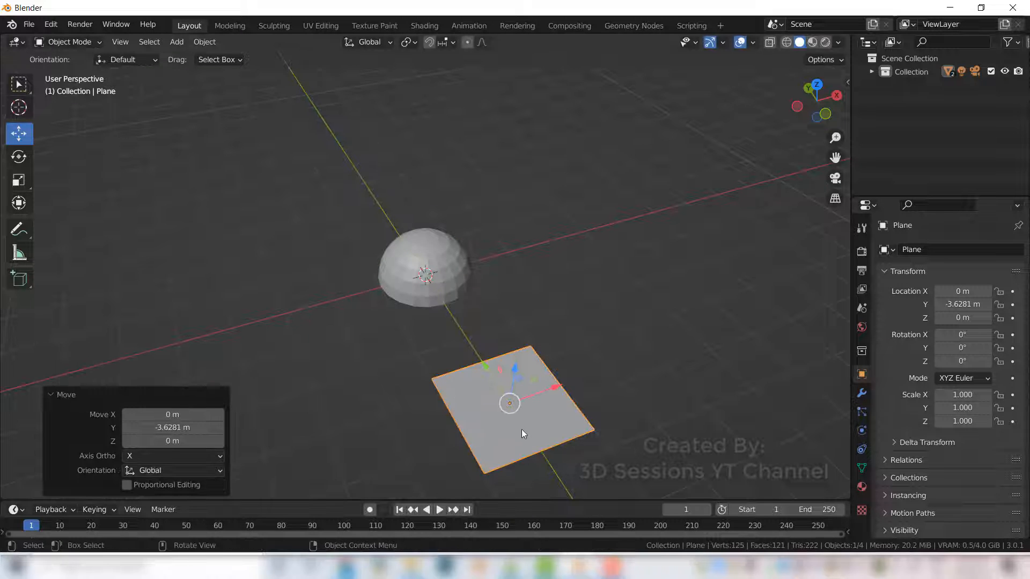
{"action": "middle_click_drag", "start_coordinate": [521, 429], "coordinate": [473, 408]}
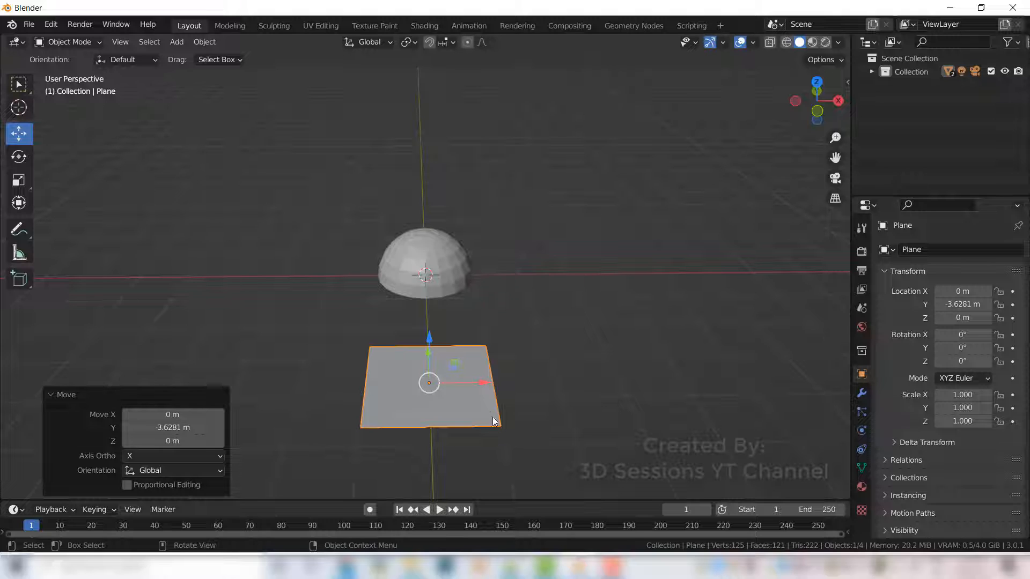
- In edit mode, add two loop cuts across the plane and switch to edge selection
{"action": "key", "text": "Tab"}
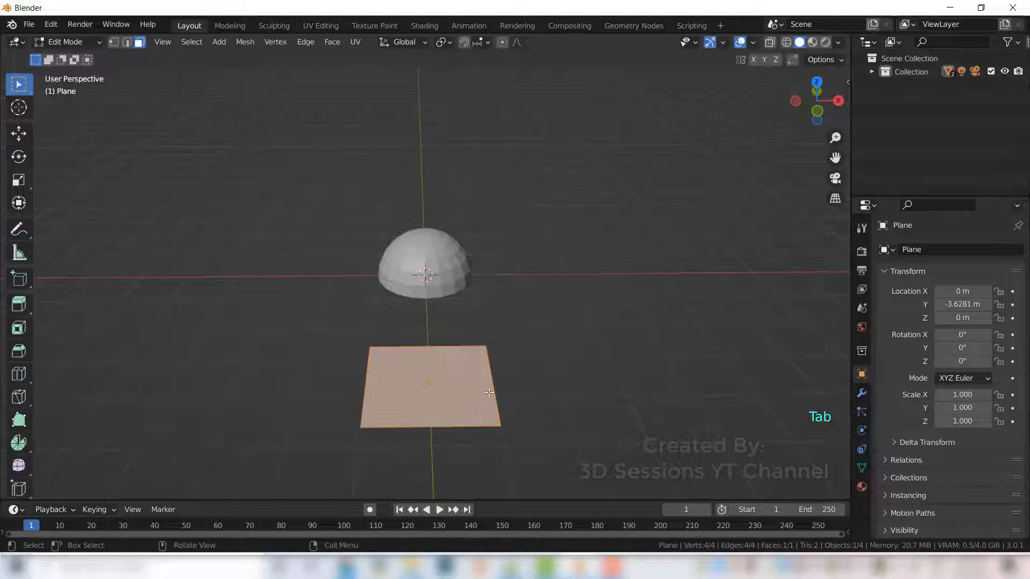
{"action": "key", "text": "ctrl+r"}
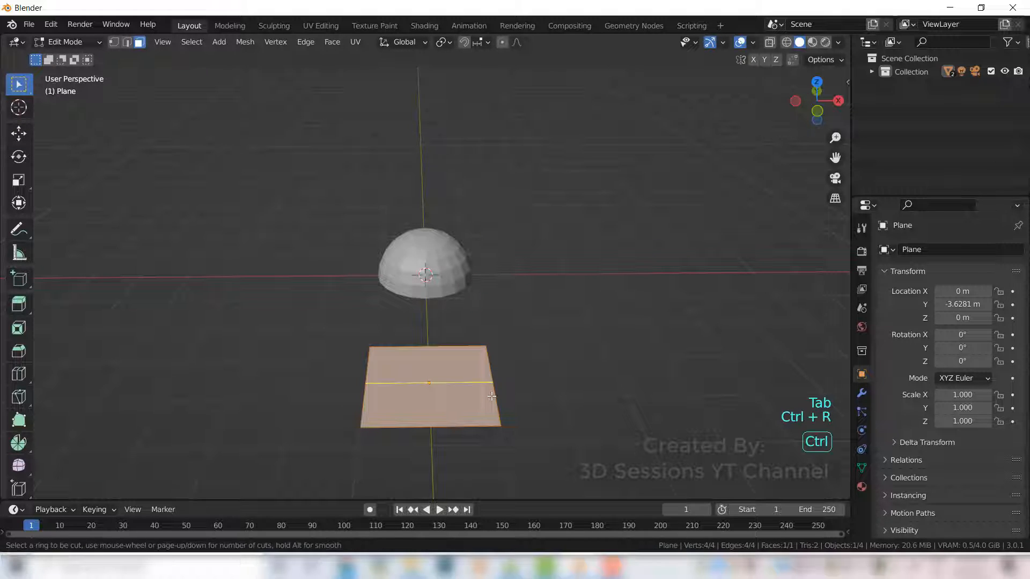
{"action": "scroll", "coordinate": [495, 396], "scroll_direction": "up", "scroll_amount": 1}
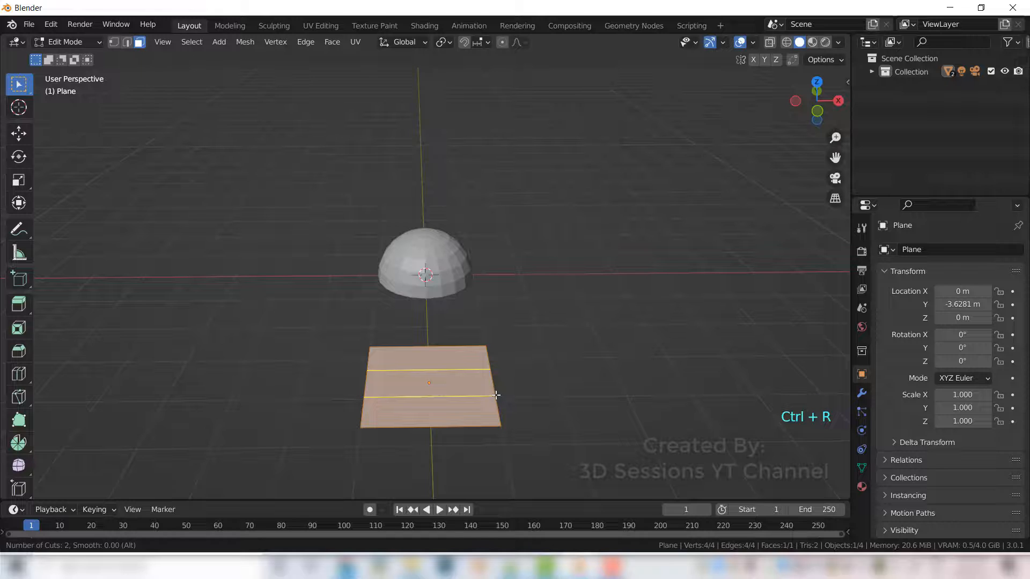
{"action": "left_click", "coordinate": [496, 395]}
{"action": "right_click", "coordinate": [496, 396]}
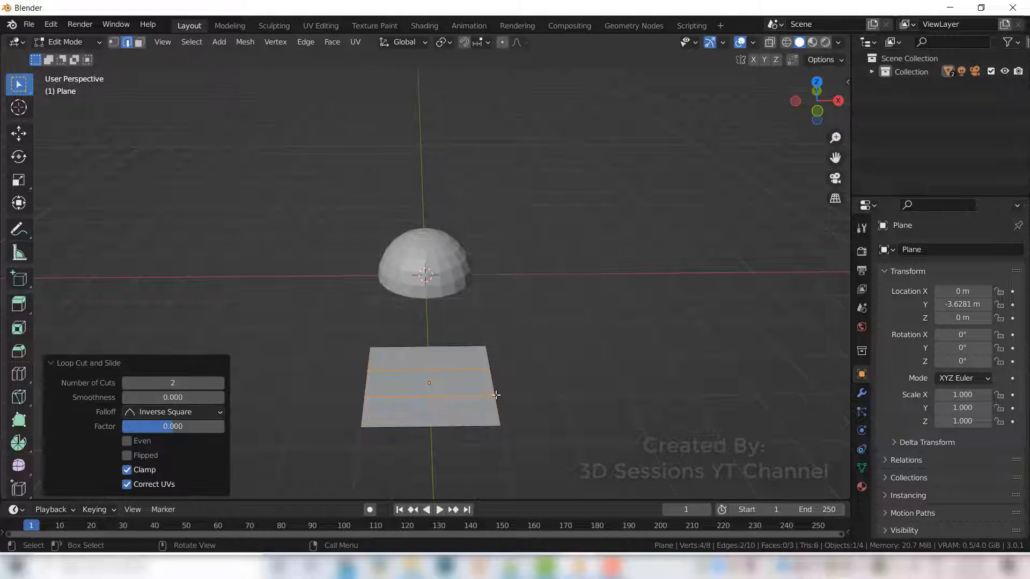
{"action": "key", "text": "1"}
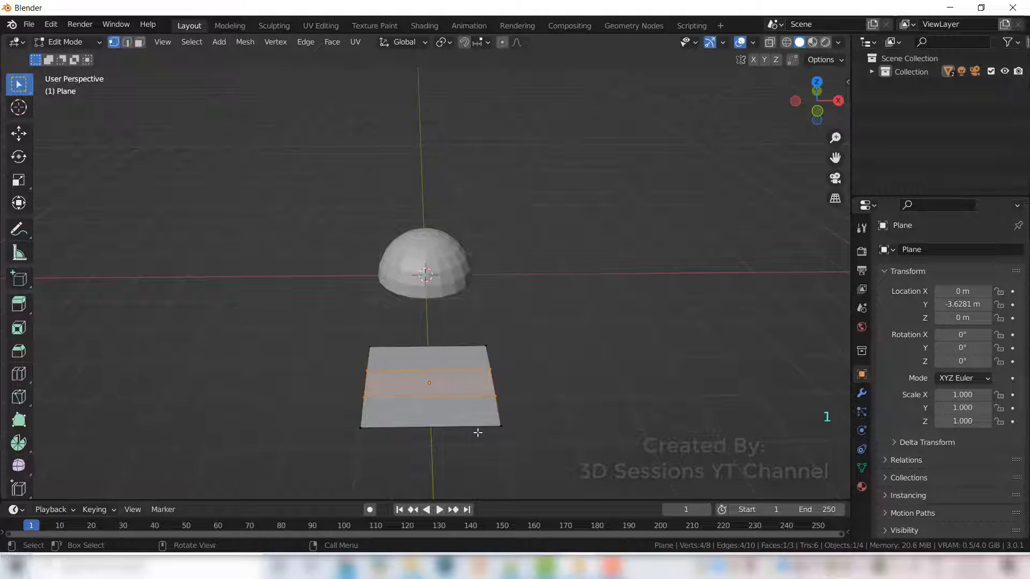
{"action": "key", "text": "2"}
- Select the plane's near end edge and scale it down to about 0.35
{"action": "left_click", "coordinate": [432, 427]}
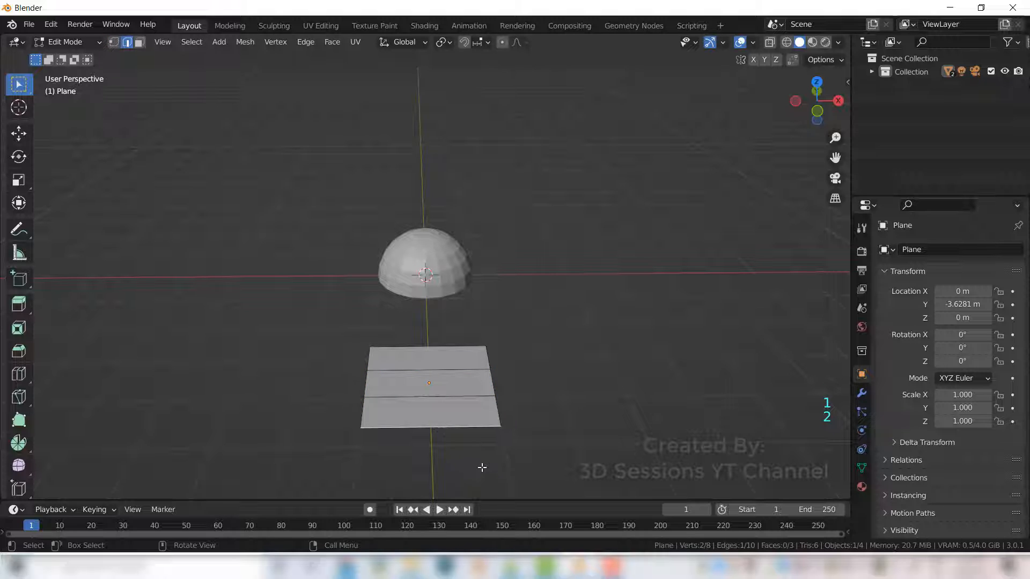
{"action": "key", "text": "s"}
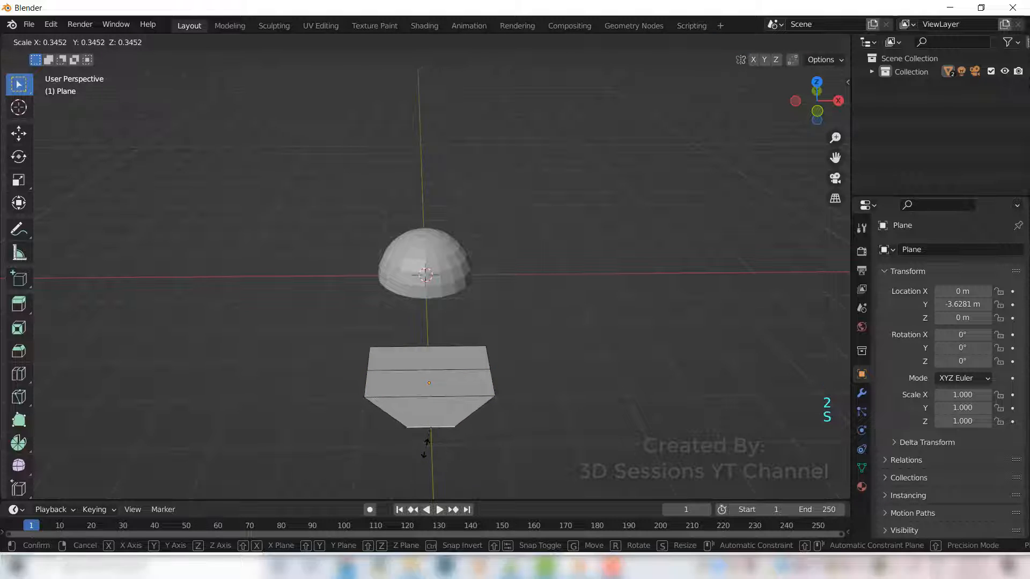
{"action": "left_click", "coordinate": [426, 447]}
- Select the plane's far end edge and scale it down to about 0.6
{"action": "left_click", "coordinate": [429, 349]}
{"action": "key", "text": "s"}
{"action": "left_click", "coordinate": [428, 391]}
{"action": "middle_click_drag", "start_coordinate": [427, 391], "coordinate": [284, 352]}
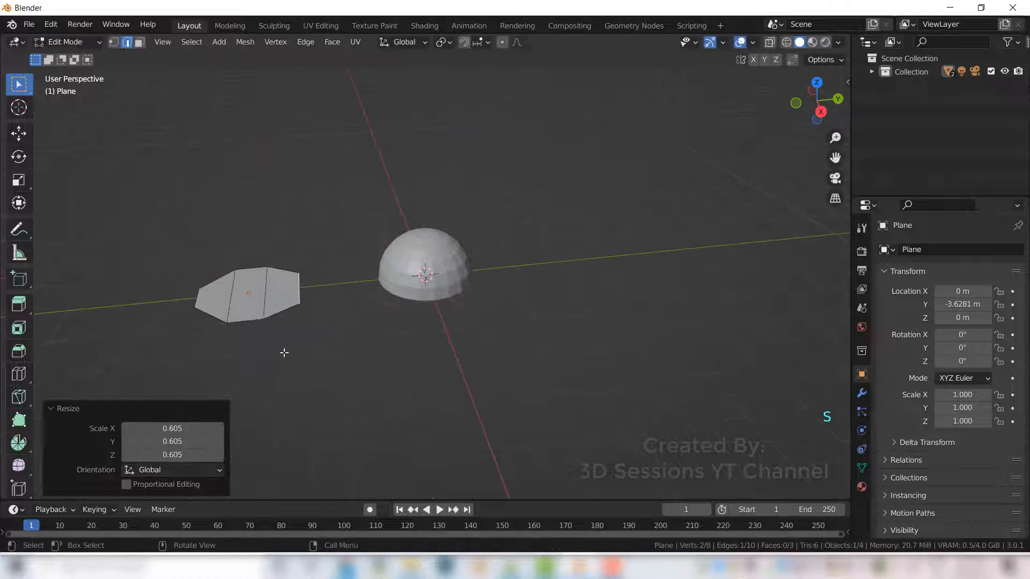
- Rescale the plane's right end edge, undoing one oversized scale of about 1.73
{"action": "key", "text": "s"}
{"action": "left_click", "coordinate": [262, 347]}
{"action": "key", "text": "s"}
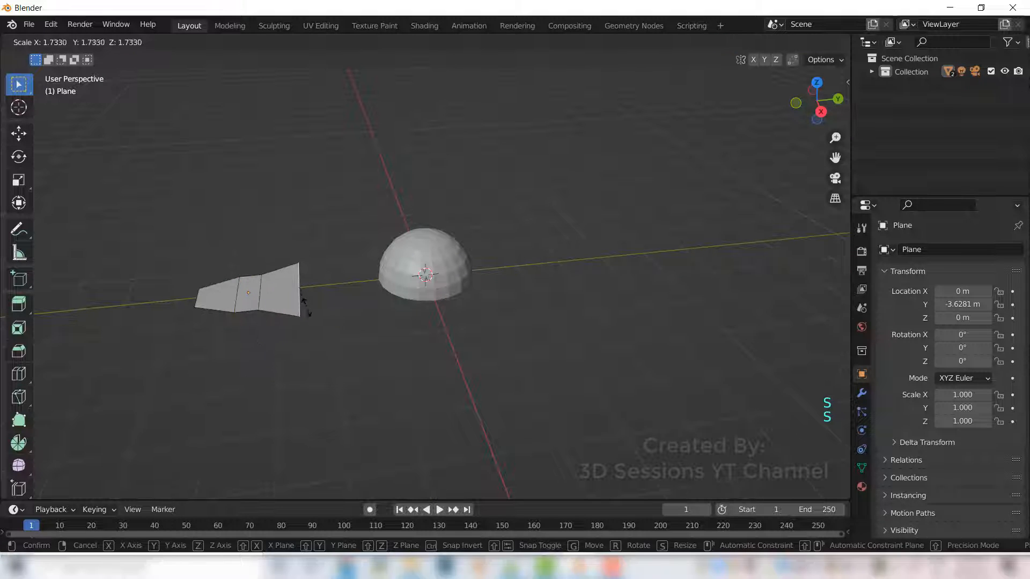
{"action": "left_click", "coordinate": [307, 315]}
{"action": "key", "text": "ctrl+z"}
{"action": "key", "text": "s"}
{"action": "left_click", "coordinate": [303, 328]}
- Select the plane's left end edge and scale it to about 0.54
{"action": "left_click", "coordinate": [196, 299]}
{"action": "key", "text": "s"}
{"action": "left_click", "coordinate": [208, 338]}
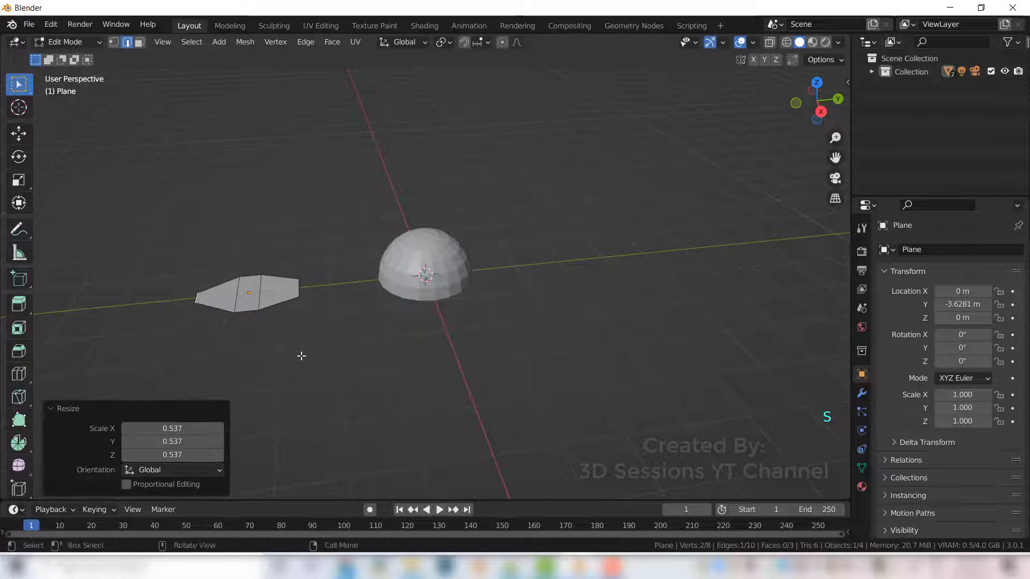
{"action": "middle_click_drag", "start_coordinate": [301, 357], "coordinate": [370, 370]}
{"action": "key", "text": "3"}
{"action": "left_click", "coordinate": [257, 316]}
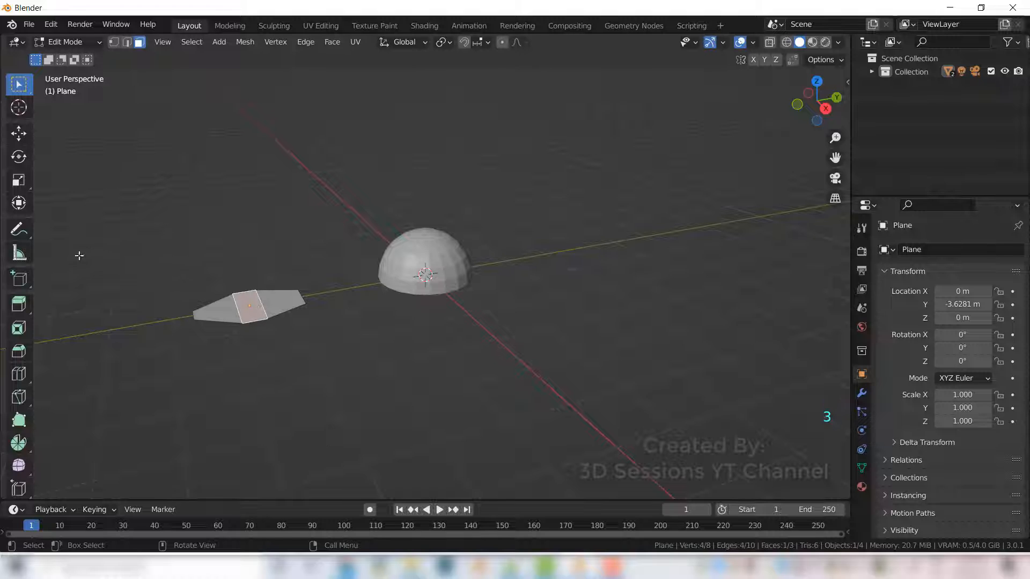
{"action": "left_click", "coordinate": [19, 133]}
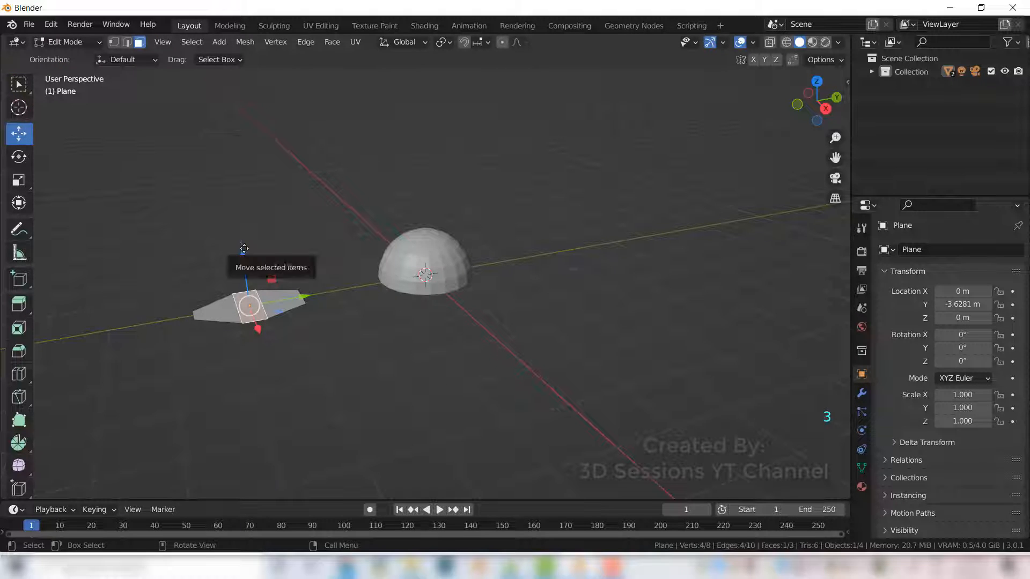
{"action": "left_click_drag", "start_coordinate": [244, 248], "coordinate": [244, 251]}
{"action": "left_click", "coordinate": [288, 368]}
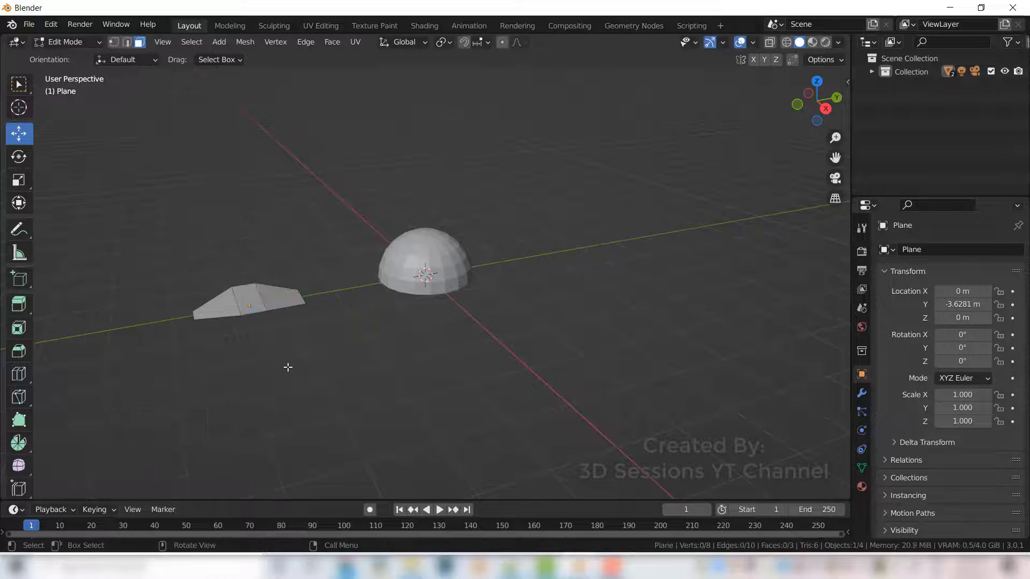
- Scale the whole plane object down to about 0.446 in Object Mode
{"action": "middle_click_drag", "start_coordinate": [295, 370], "coordinate": [283, 343]}
{"action": "key", "text": "Tab"}
{"action": "key", "text": "s"}
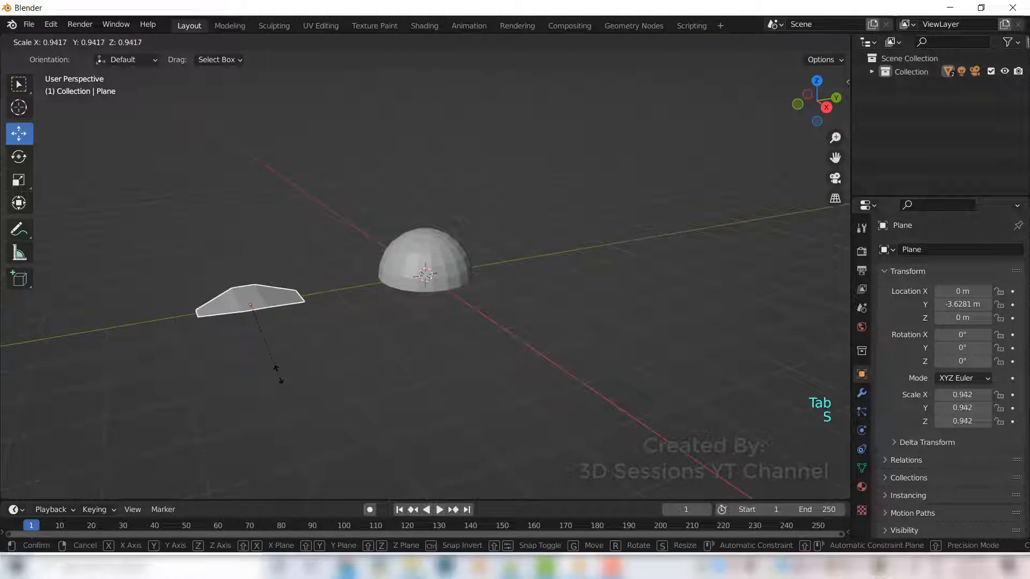
{"action": "left_click", "coordinate": [256, 339]}
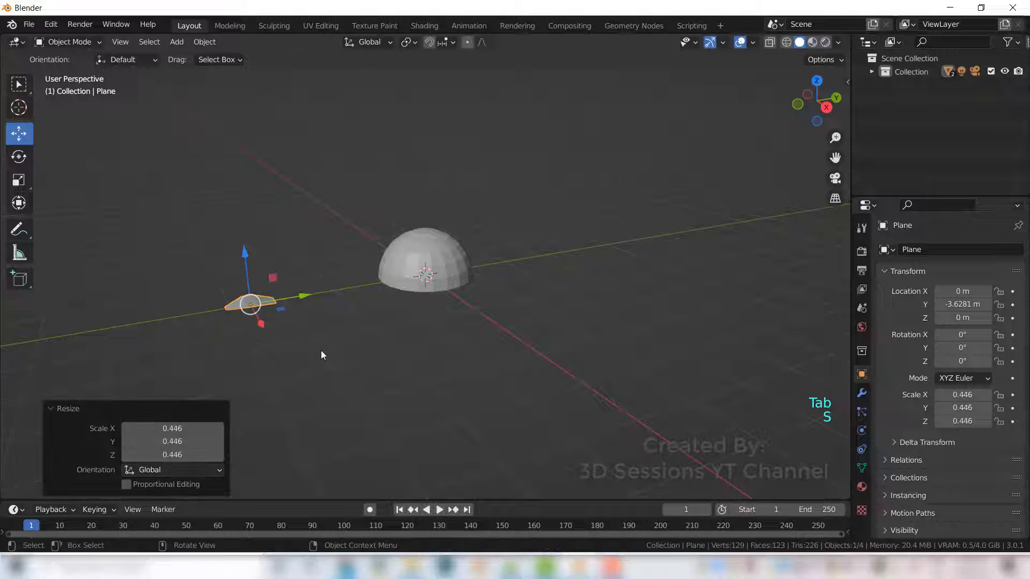
{"action": "middle_click_drag", "start_coordinate": [296, 350], "coordinate": [323, 340]}
{"action": "key", "text": "ctrl+z"}
- Snap the 3D cursor to the plane's right end edge
{"action": "key", "text": "Tab"}
{"action": "scroll", "coordinate": [227, 381], "scroll_direction": "up", "scroll_amount": 2}
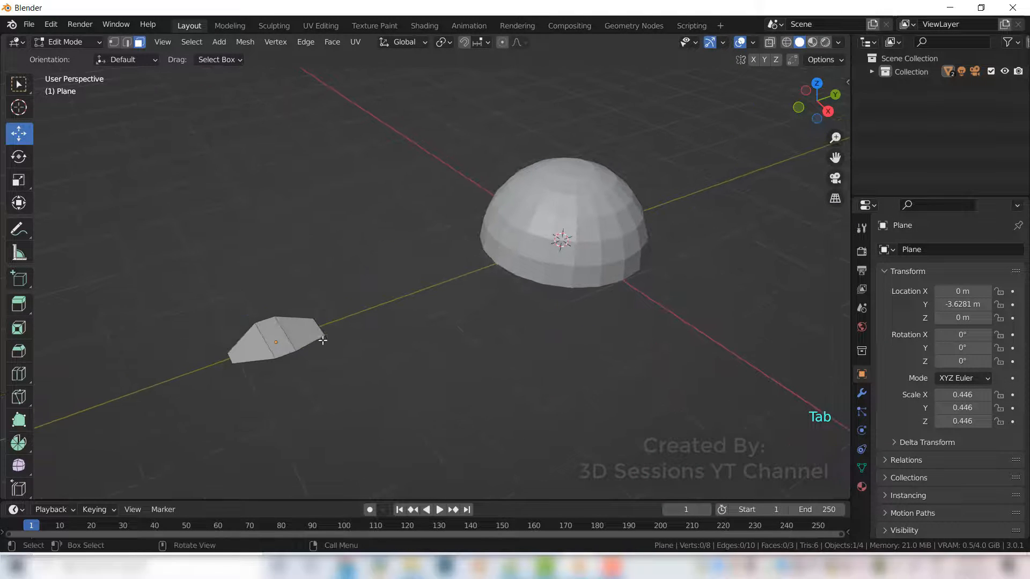
{"action": "left_click", "coordinate": [318, 325]}
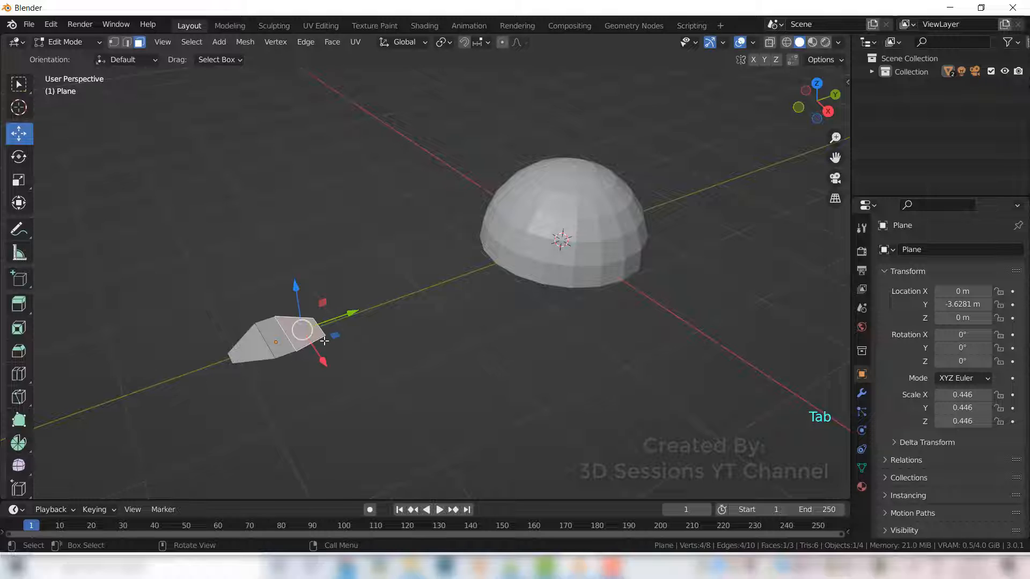
{"action": "key", "text": "2"}
{"action": "left_click", "coordinate": [320, 327]}
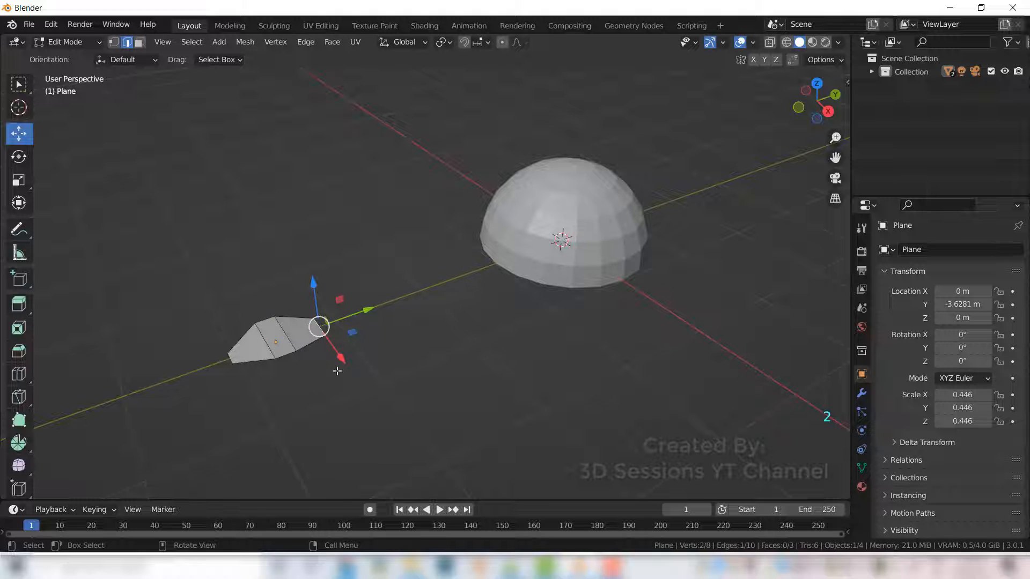
{"action": "key", "text": "shift+s"}
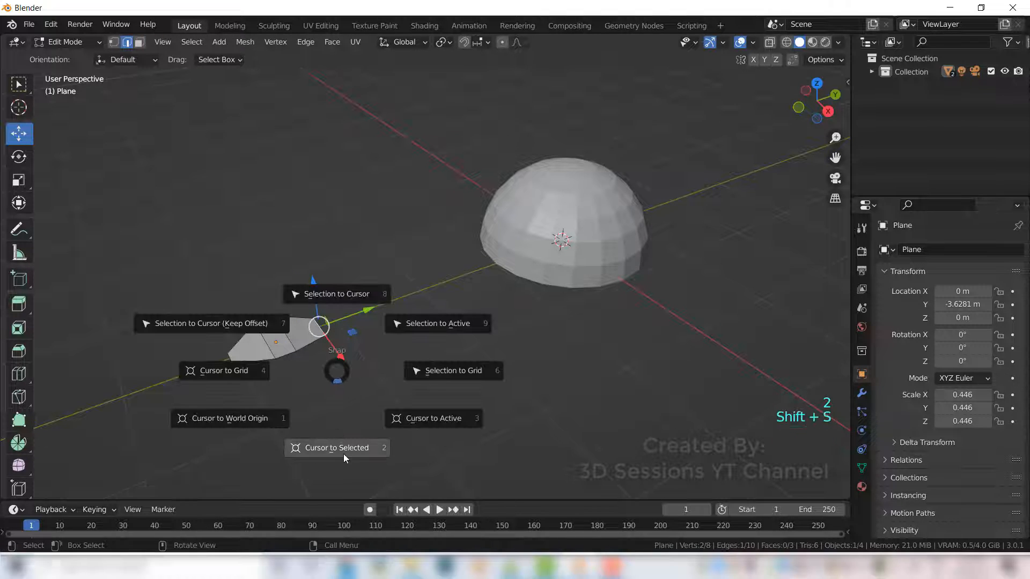
{"action": "left_click", "coordinate": [343, 449]}
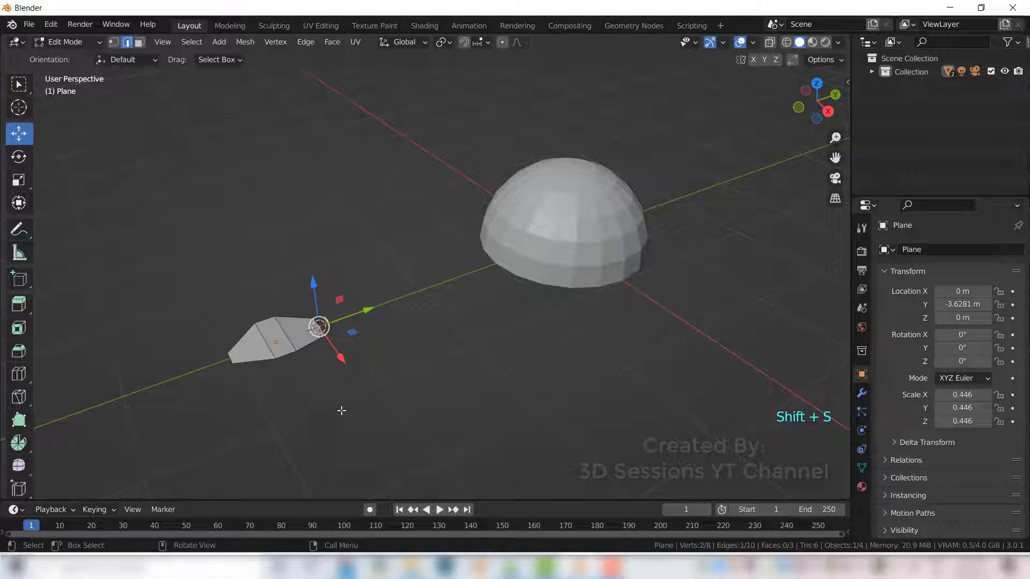
- Set the plane's origin to the 3D cursor
{"action": "key", "text": "Tab"}
{"action": "right_click", "coordinate": [315, 331]}
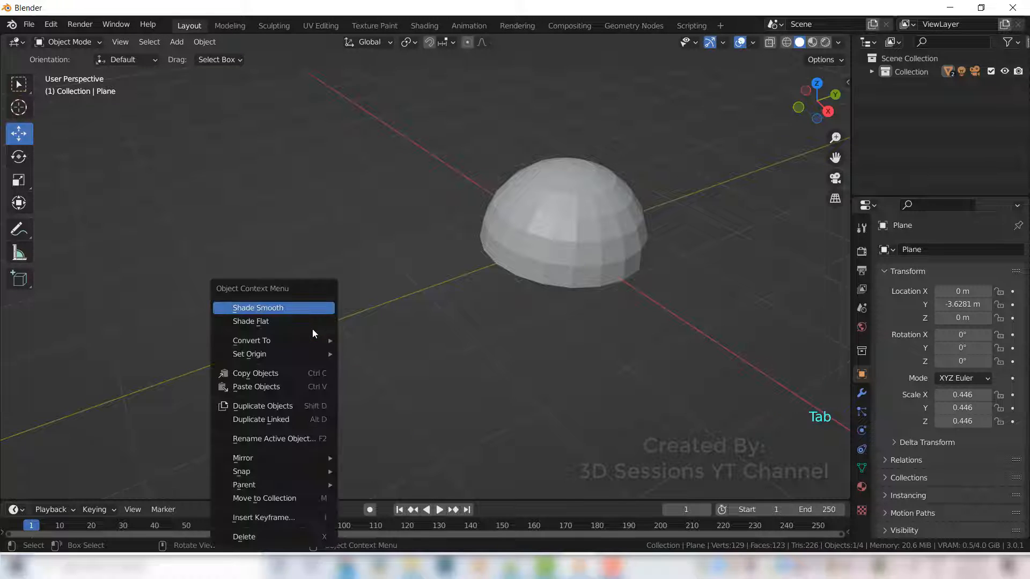
{"action": "mouse_move", "coordinate": [310, 352]}
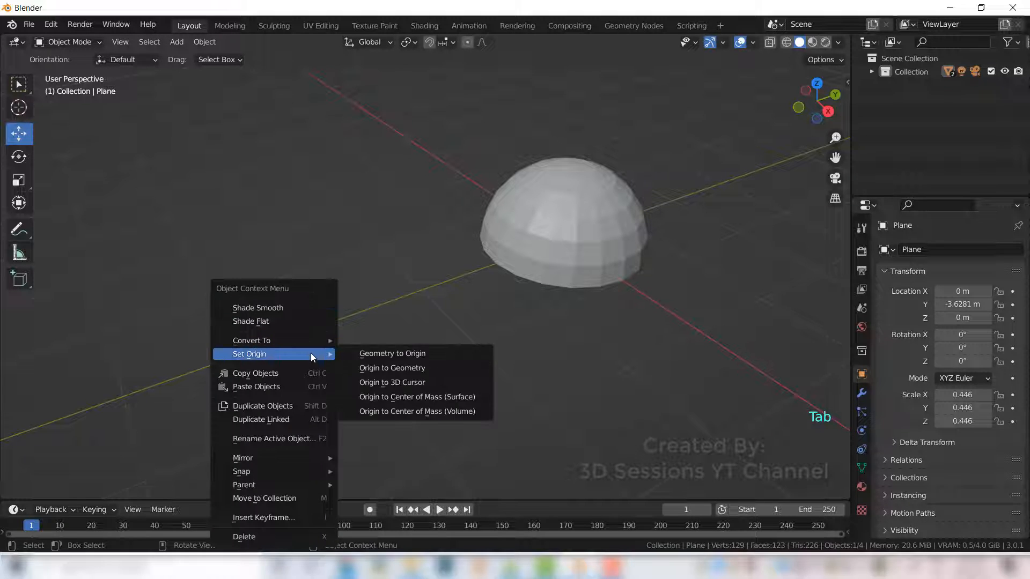
{"action": "left_click", "coordinate": [409, 382]}
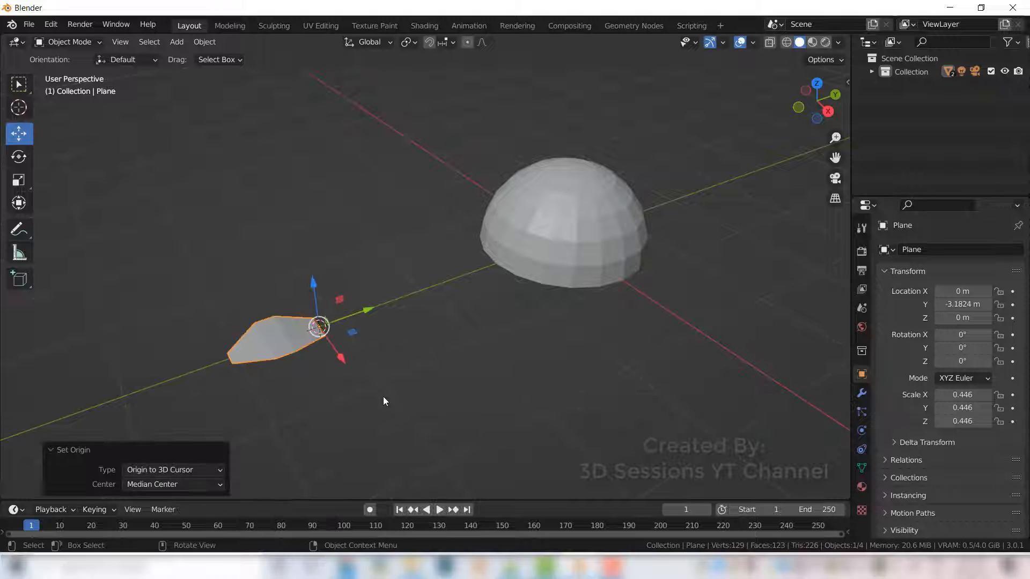
- Duplicate the plane in place and rotate the copy 90° about Z
{"action": "left_click", "coordinate": [383, 402]}
{"action": "left_click", "coordinate": [288, 342]}
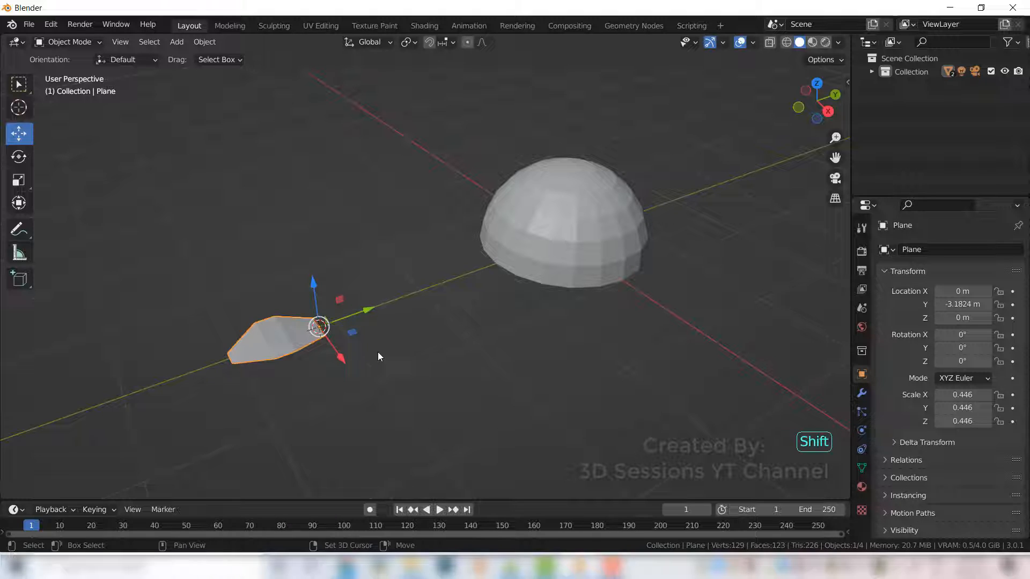
{"action": "key", "text": "shift+d"}
{"action": "right_click", "coordinate": [375, 352]}
{"action": "type", "text": "rz"}
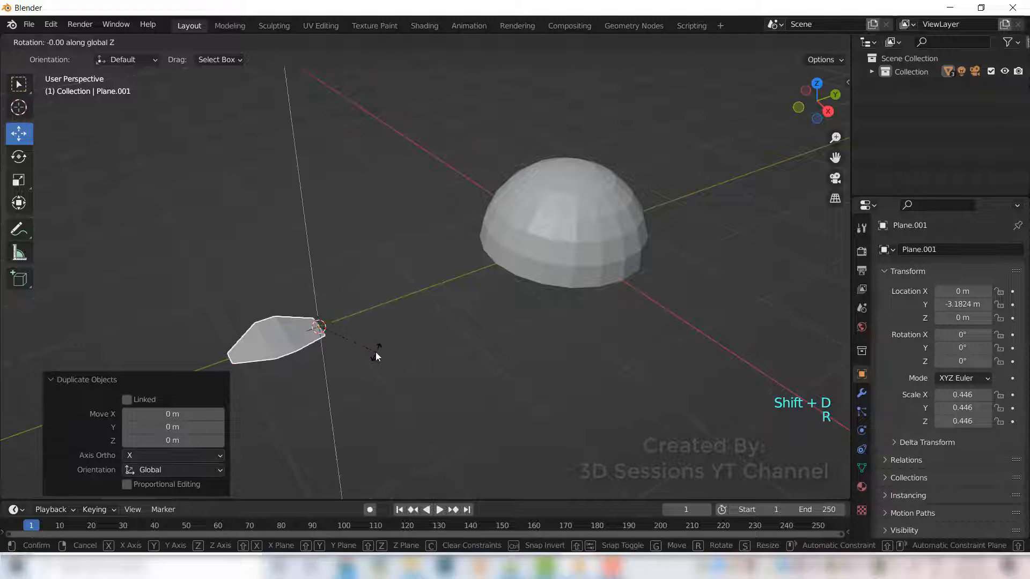
{"action": "type", "text": "90"}
{"action": "key", "text": "Return"}
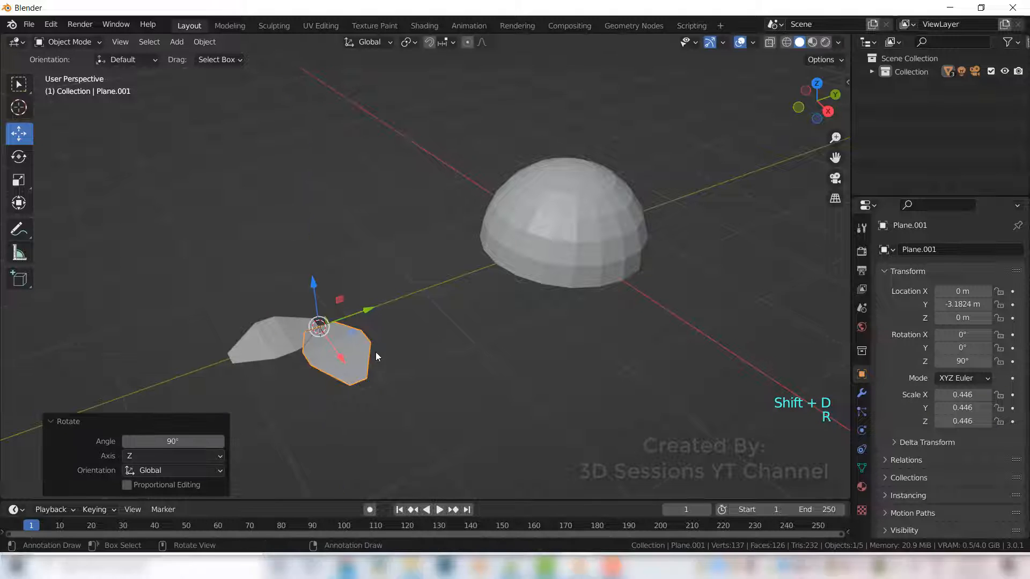
- Duplicate the rotated copy in place and rotate it another 90° about Z
{"action": "key", "text": "shift+d"}
{"action": "right_click", "coordinate": [376, 352]}
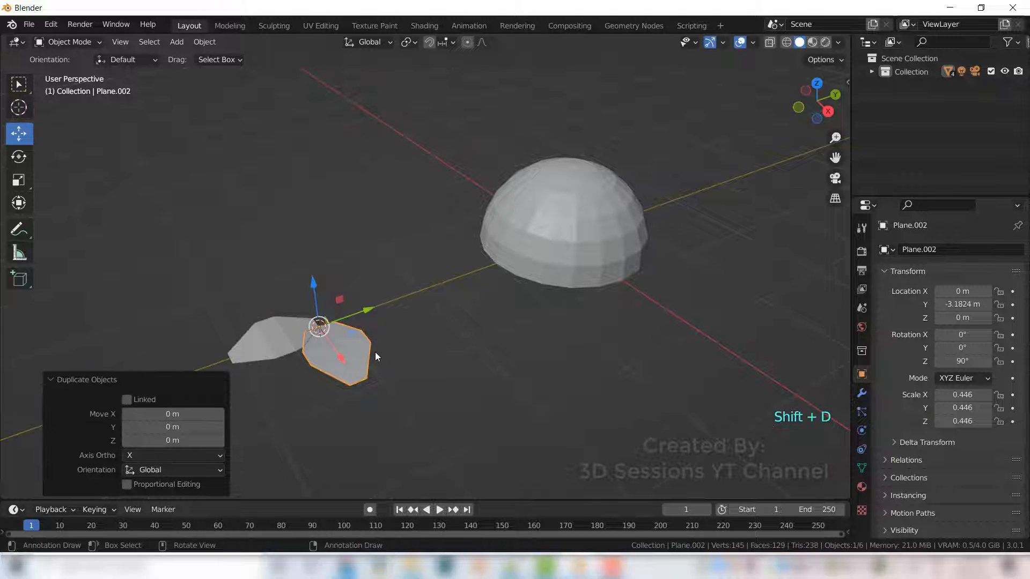
{"action": "type", "text": "rz90"}
{"action": "key", "text": "Return"}
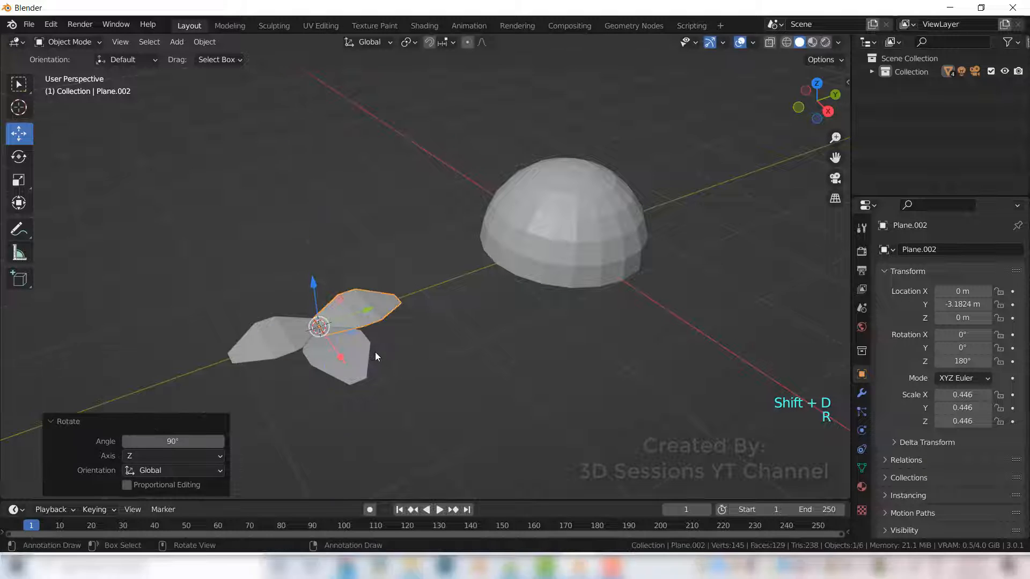
- Make a fourth copy in place, rotated a further 90° about Z
{"action": "key", "text": "shift+d"}
{"action": "type", "text": "r"}
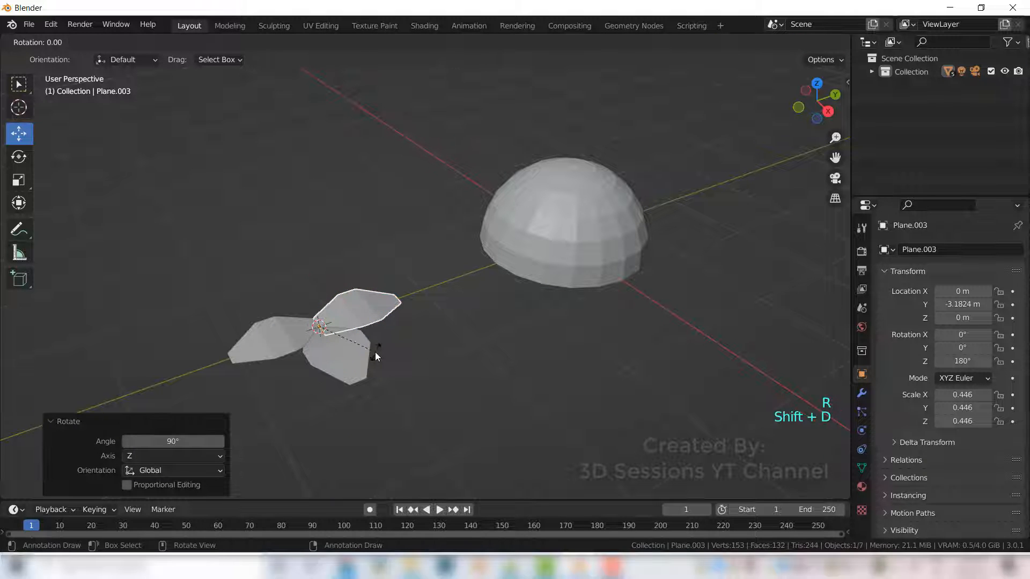
{"action": "type", "text": "z90"}
{"action": "key", "text": "Return"}
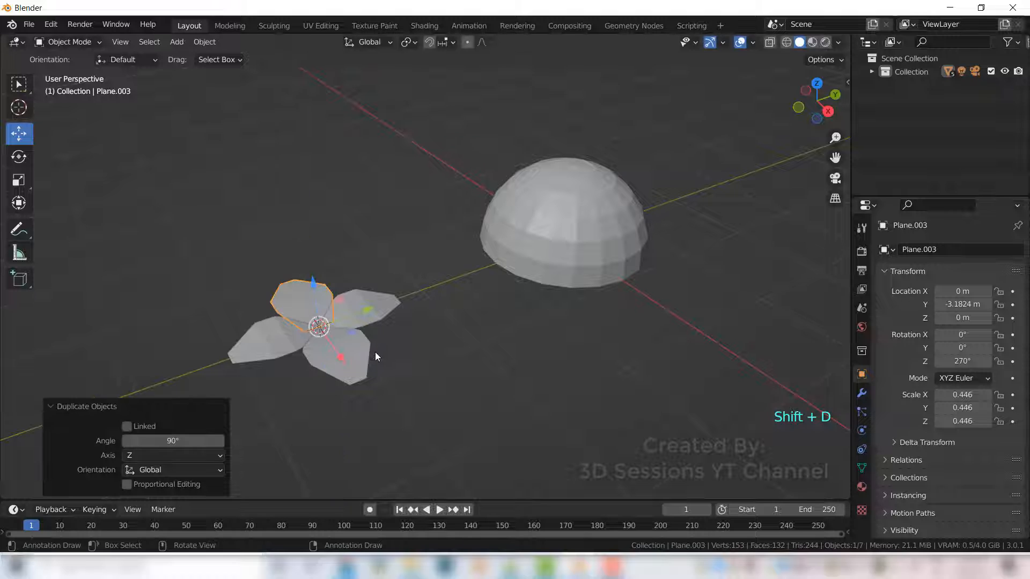
- Select all four petal planes and join them into one object
{"action": "left_click", "coordinate": [356, 427]}
{"action": "middle_click_drag", "start_coordinate": [370, 415], "coordinate": [385, 398]}
{"action": "left_click", "coordinate": [417, 339]}
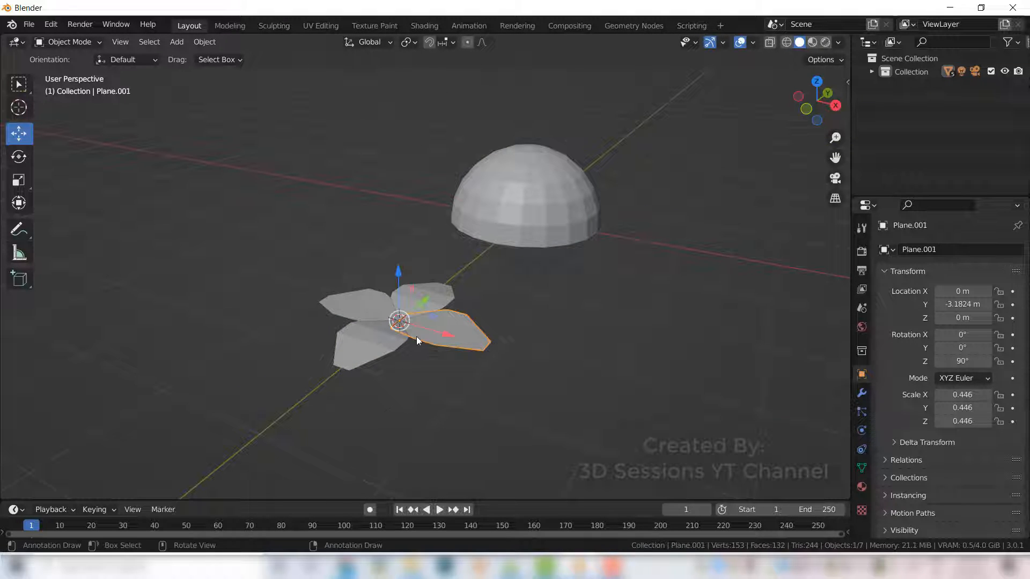
{"action": "left_click", "coordinate": [367, 340]}
{"action": "left_click", "coordinate": [365, 305], "text": "shift"}
{"action": "left_click", "coordinate": [415, 301], "text": "shift"}
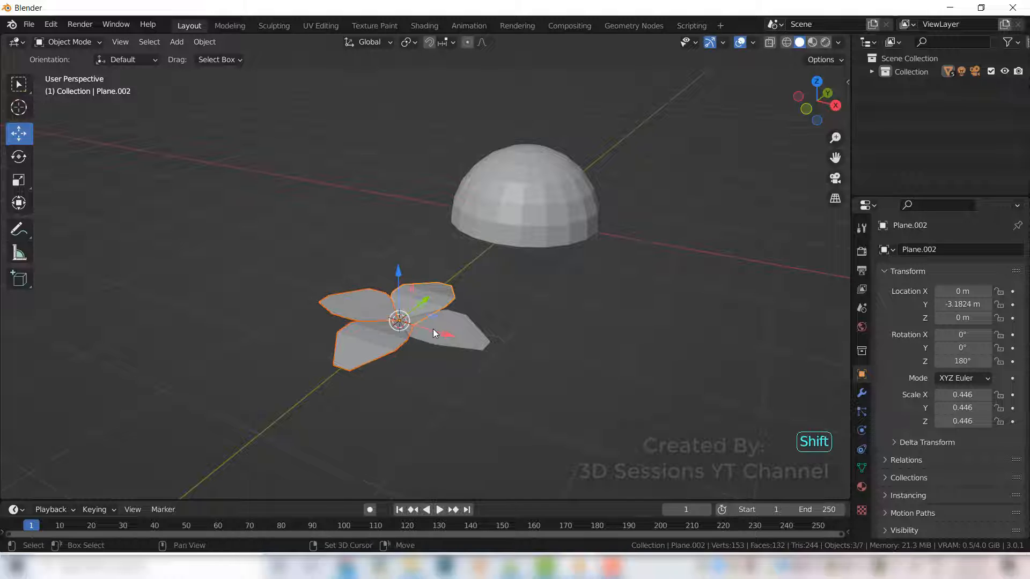
{"action": "left_click", "coordinate": [435, 329], "text": "shift"}
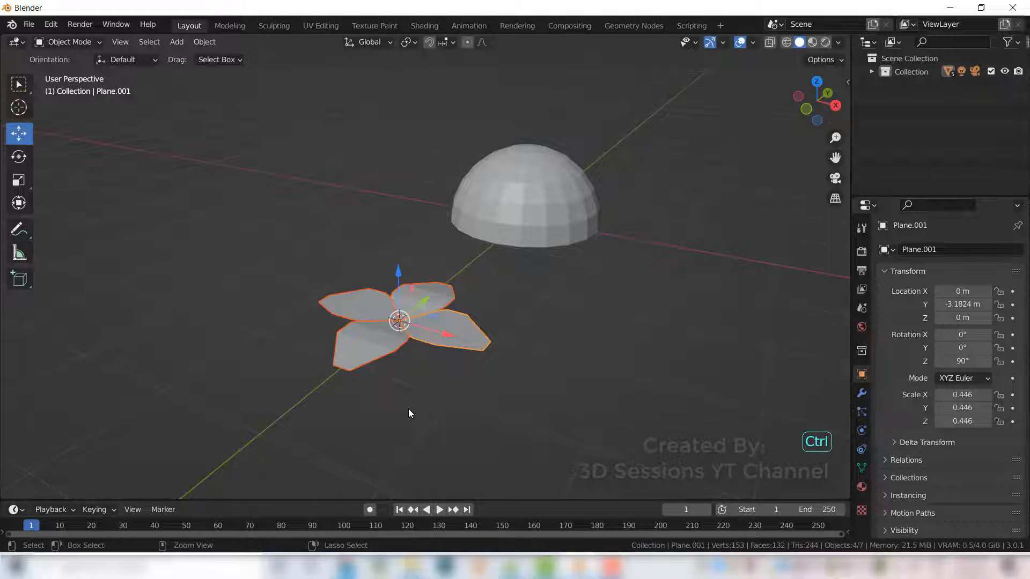
{"action": "key", "text": "ctrl+j"}
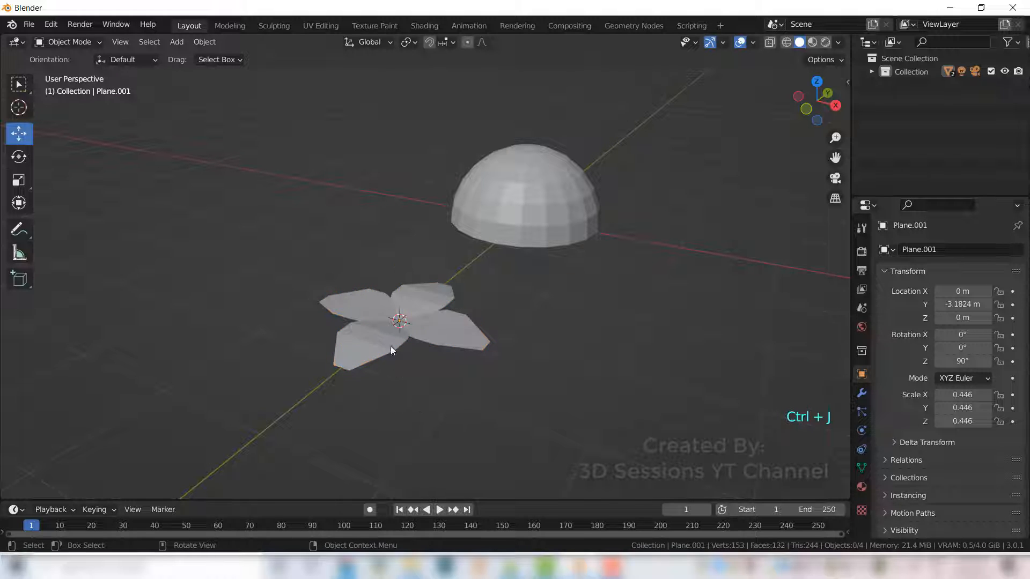
- Scale the joined object down to about 0.155
{"action": "key", "text": "s"}
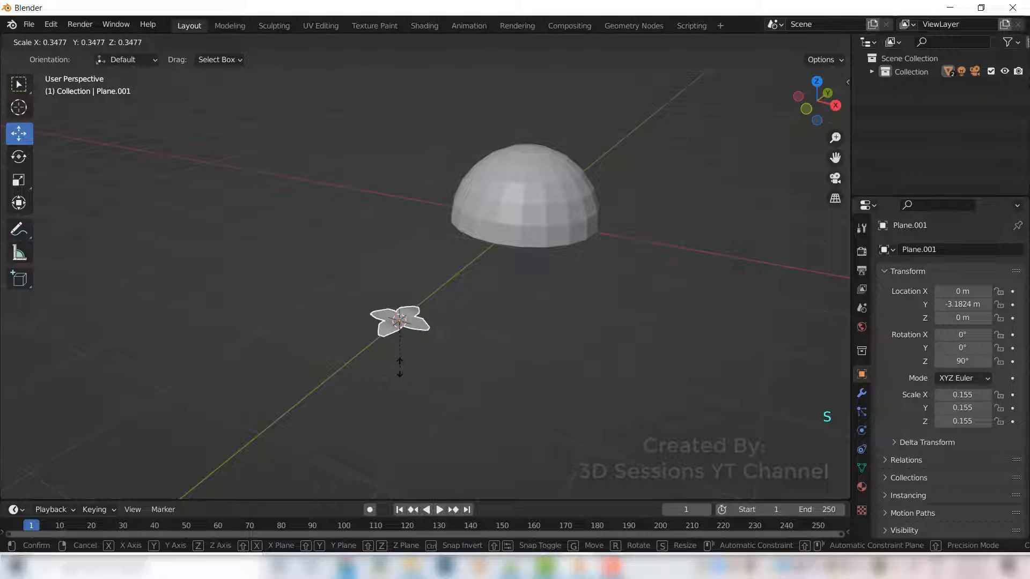
{"action": "left_click", "coordinate": [400, 361]}
{"action": "left_click", "coordinate": [397, 412]}
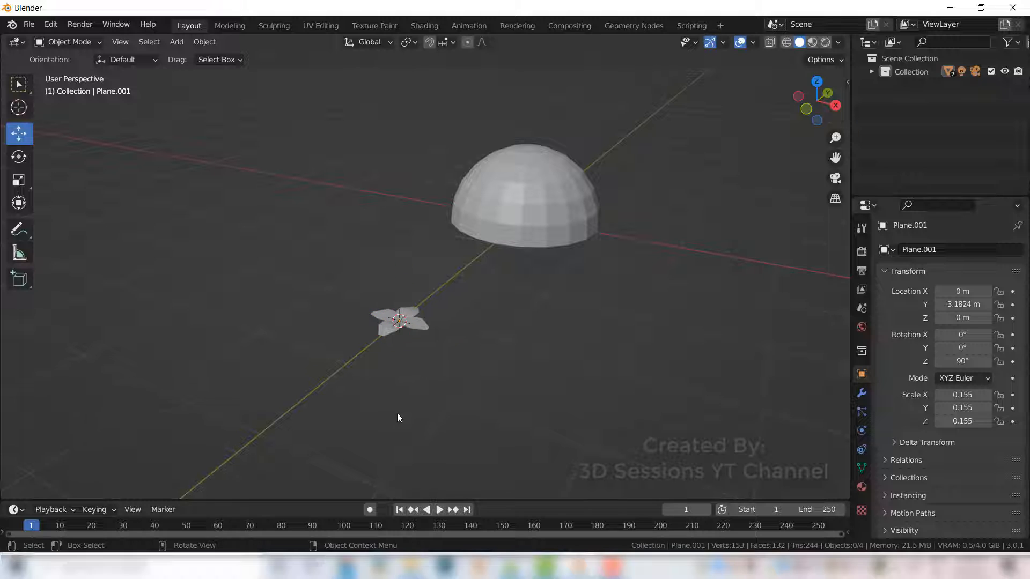
- Move the joined object to the end of the collection in the outliner
{"action": "middle_click_drag", "start_coordinate": [443, 343], "coordinate": [443, 352]}
{"action": "left_click", "coordinate": [405, 340]}
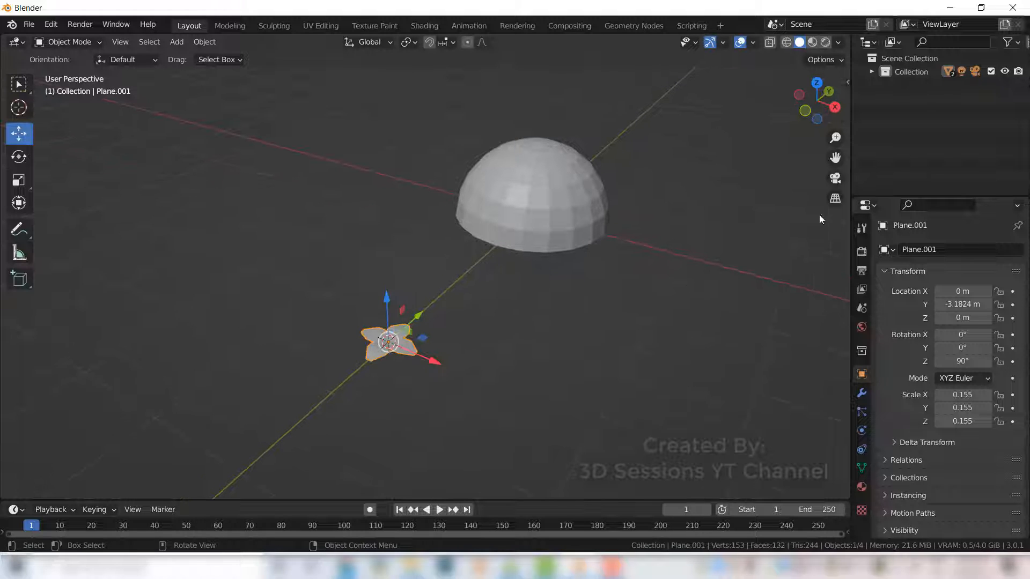
{"action": "left_click", "coordinate": [871, 71]}
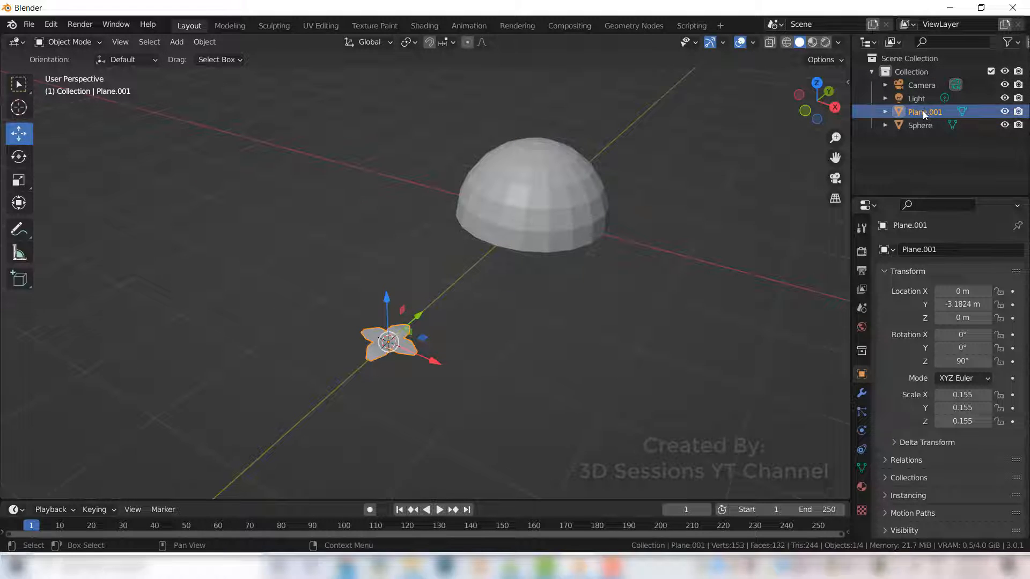
{"action": "left_click_drag", "start_coordinate": [923, 111], "coordinate": [889, 160]}
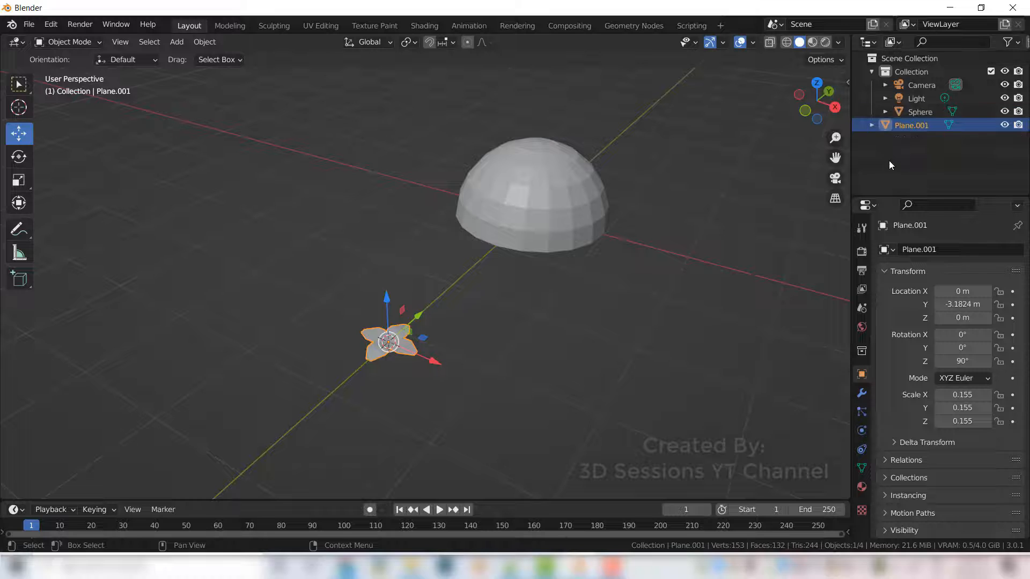
- Rename the joined object to leaf
{"action": "left_click", "coordinate": [909, 186]}
{"action": "left_click", "coordinate": [400, 346]}
{"action": "scroll", "coordinate": [370, 444], "scroll_direction": "up", "scroll_amount": 4}
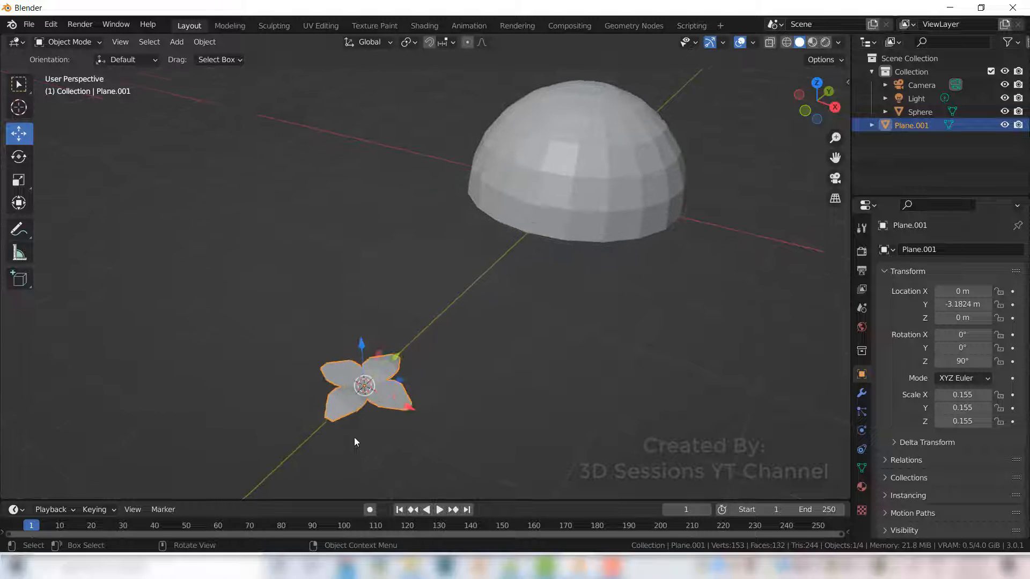
{"action": "middle_click_drag", "start_coordinate": [353, 409], "coordinate": [358, 362], "text": "shift"}
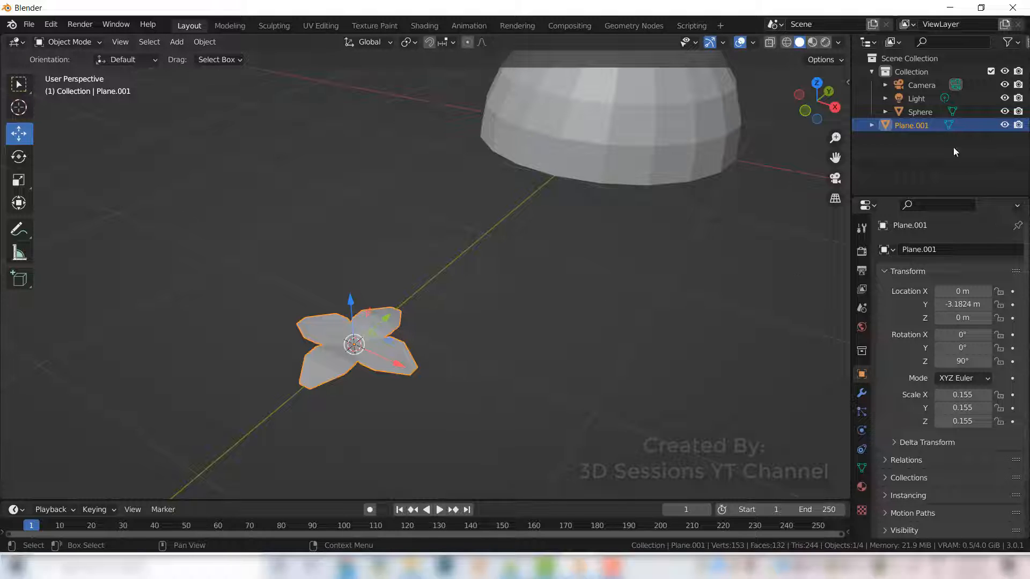
{"action": "double_click", "coordinate": [907, 125]}
{"action": "type", "text": "leaf"}
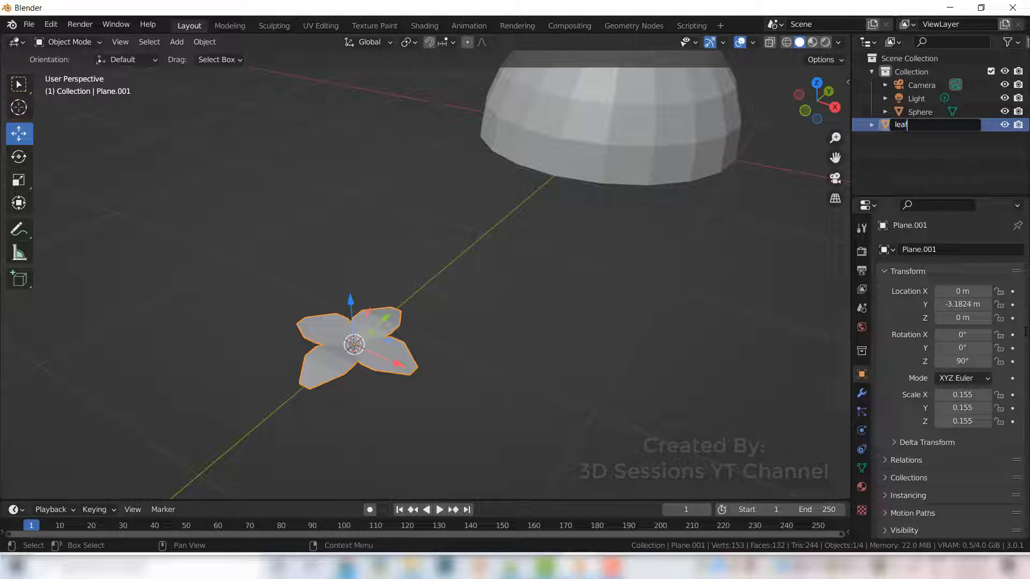
{"action": "key", "text": "Return"}
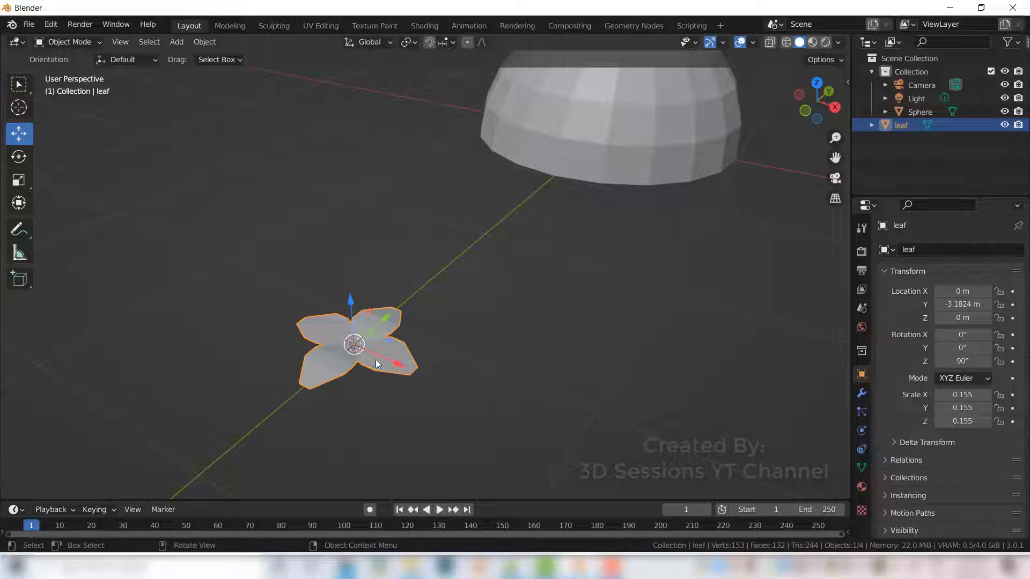
- Duplicate the leaf and move the copy about 0.76 m along Y
{"action": "key", "text": "shift+d"}
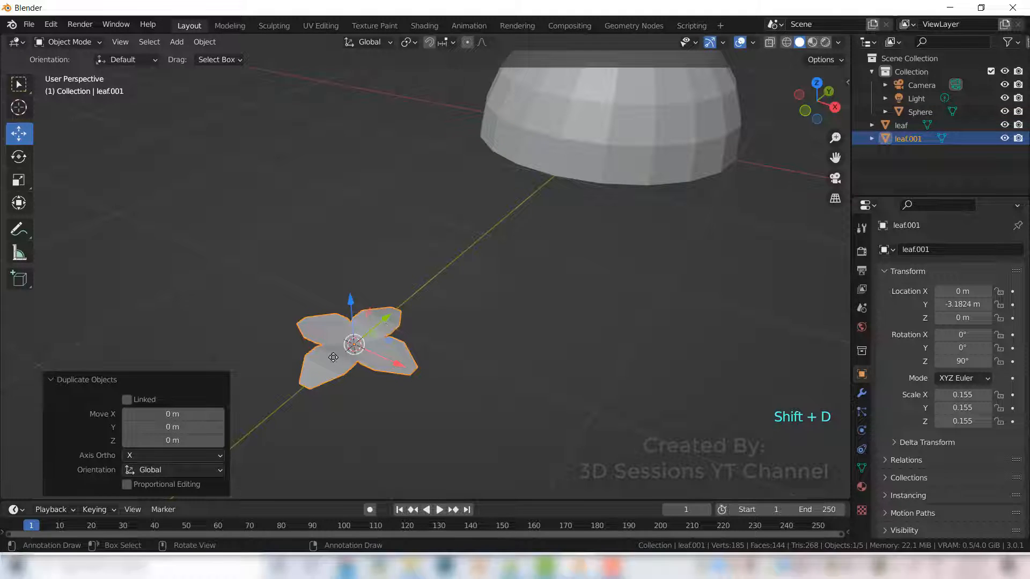
{"action": "left_click_drag", "start_coordinate": [333, 357], "coordinate": [267, 412]}
{"action": "middle_click_drag", "start_coordinate": [365, 427], "coordinate": [404, 371], "text": "shift"}
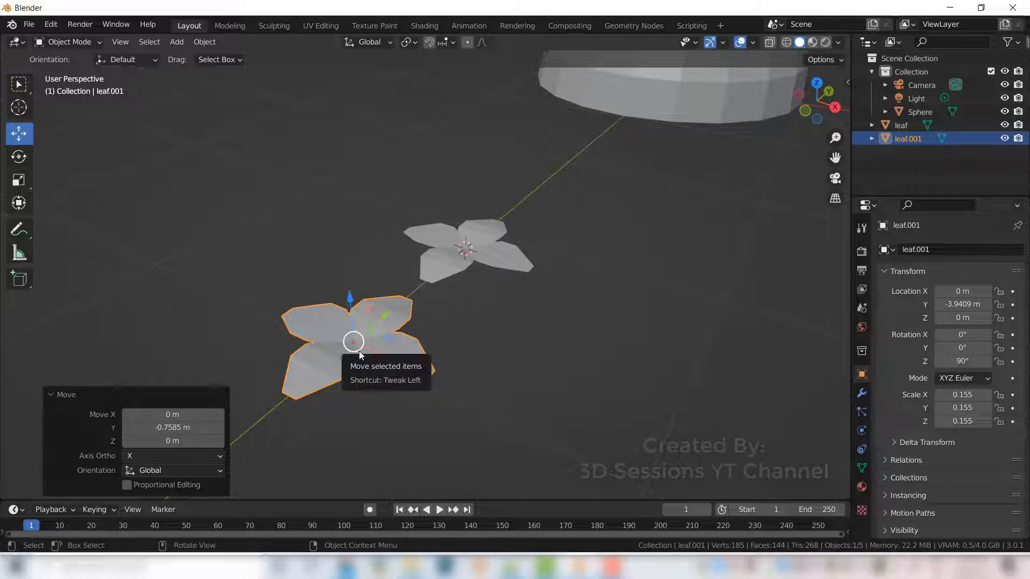
- Add a UV sphere with 10 segments and 10 rings
{"action": "left_click", "coordinate": [420, 406]}
{"action": "key", "text": "shift+a"}
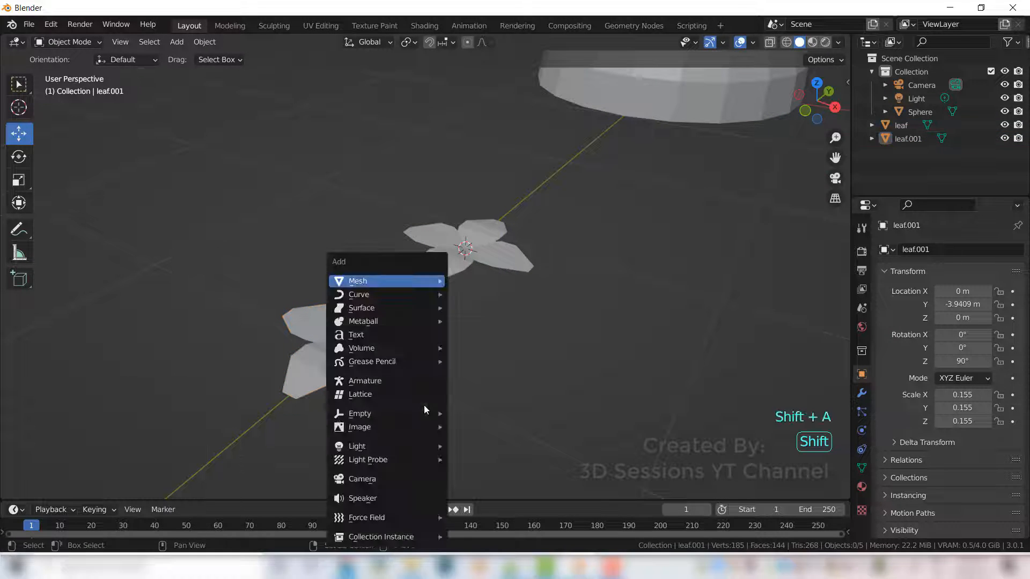
{"action": "mouse_move", "coordinate": [394, 280]}
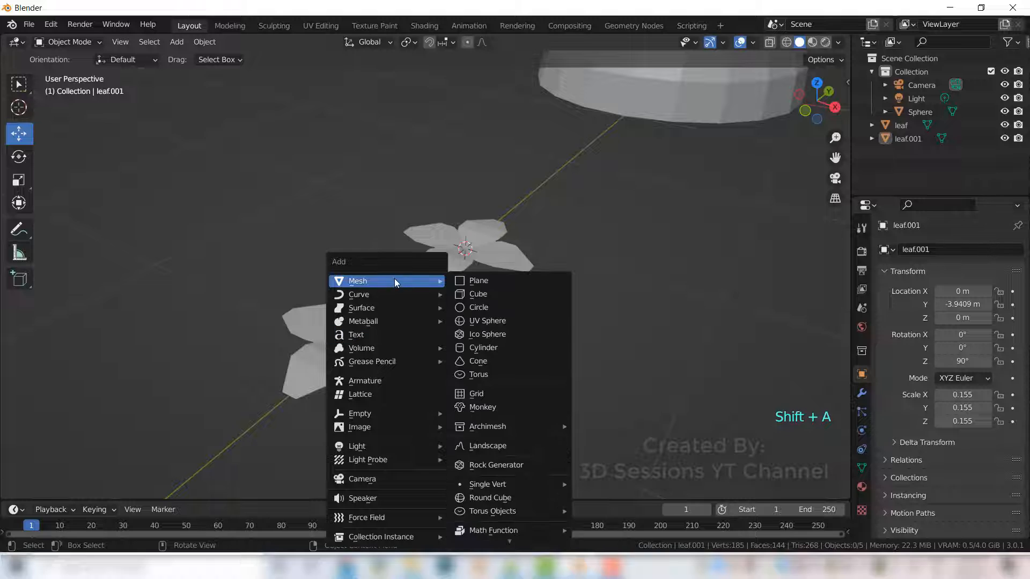
{"action": "left_click", "coordinate": [526, 323]}
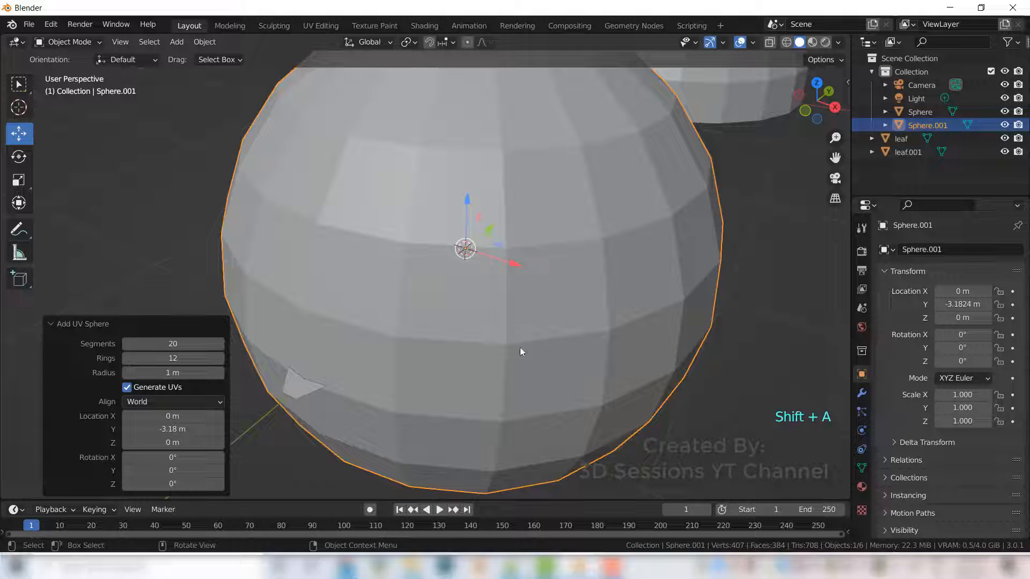
{"action": "left_click", "coordinate": [172, 346]}
{"action": "type", "text": "1"}
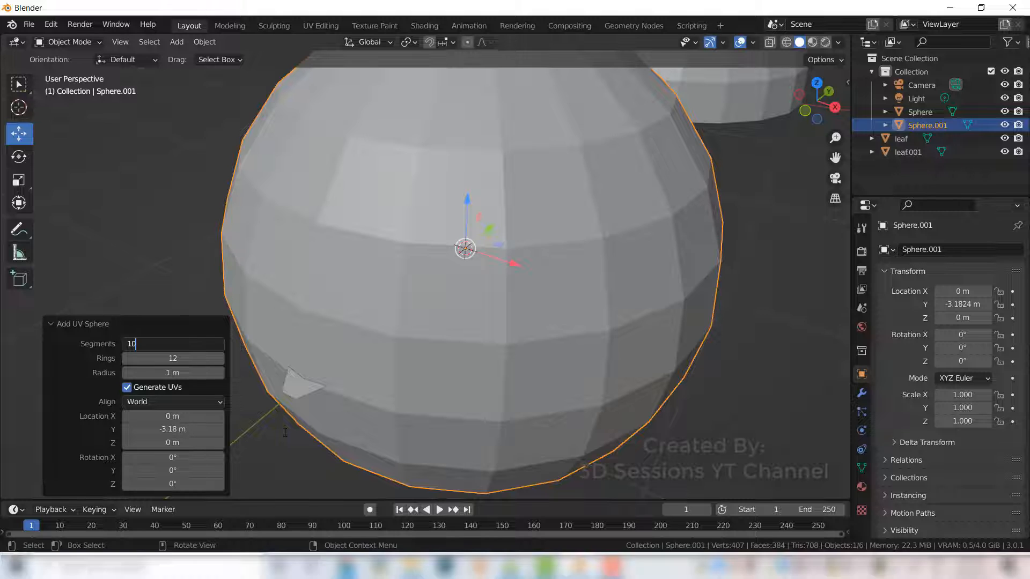
{"action": "type", "text": "0"}
{"action": "key", "text": "Tab"}
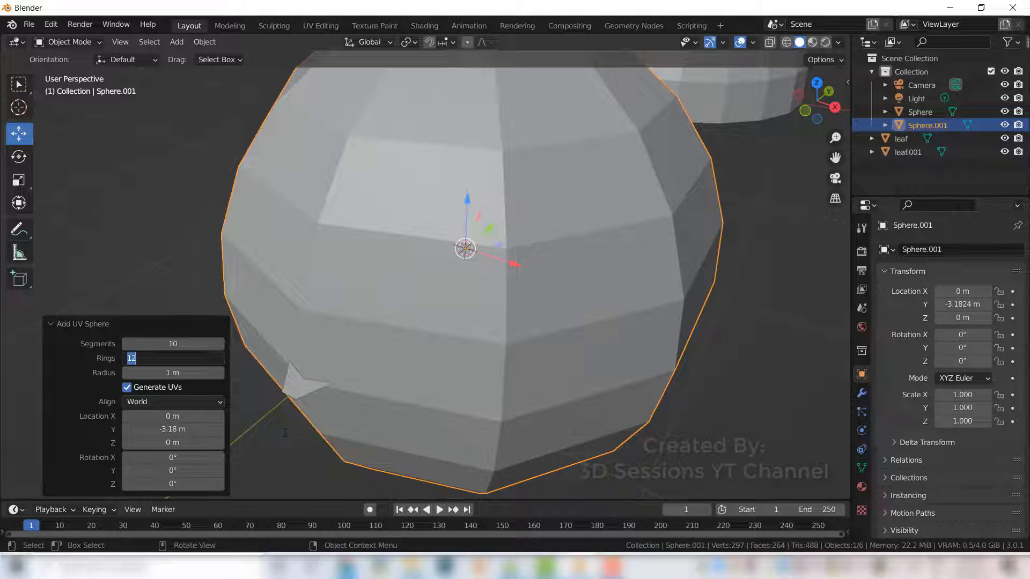
{"action": "type", "text": "10"}
{"action": "key", "text": "Return"}
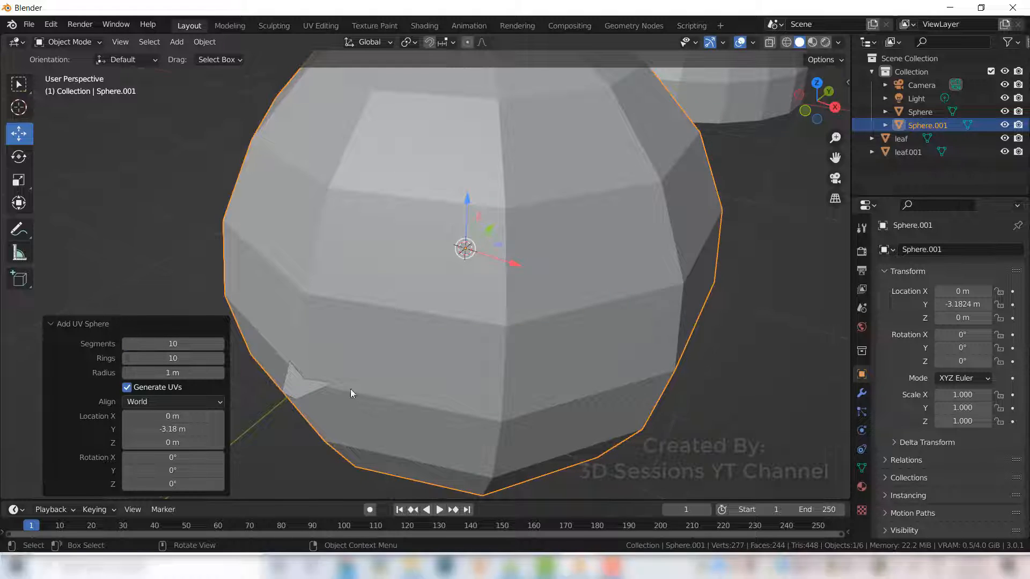
- Delete the lower half of the new sphere's faces in front view, leaving a hemisphere
{"action": "scroll", "coordinate": [351, 390], "scroll_direction": "down", "scroll_amount": 5}
{"action": "key", "text": "grave"}
{"action": "left_click", "coordinate": [215, 348]}
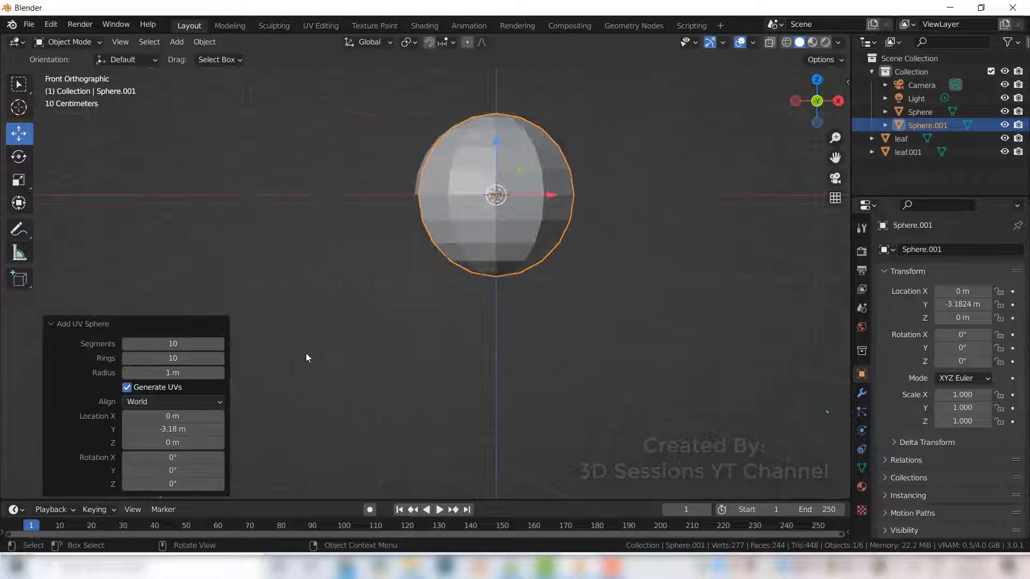
{"action": "key", "text": "Tab"}
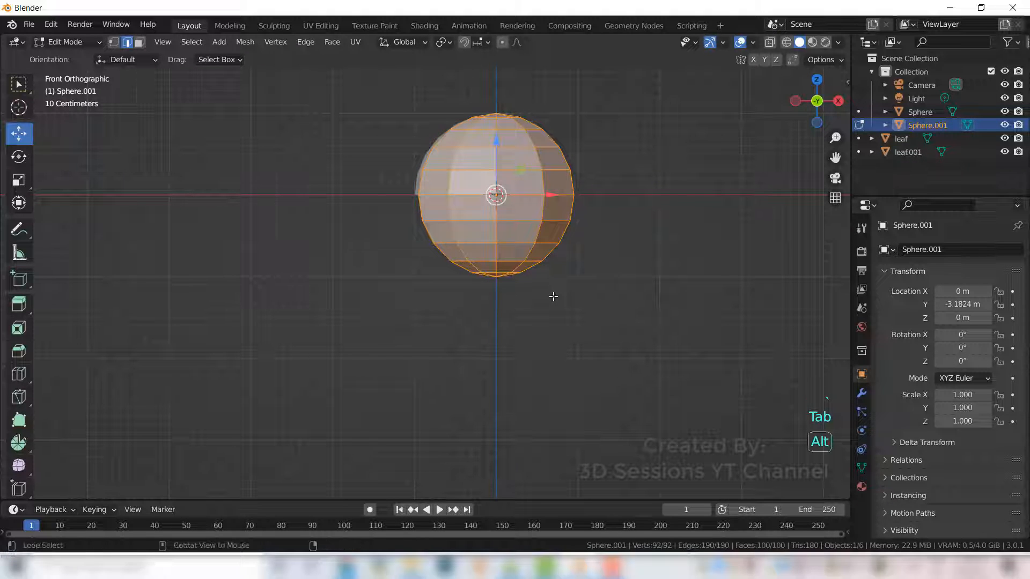
{"action": "key", "text": "alt+z"}
{"action": "key", "text": "3"}
{"action": "left_click_drag", "start_coordinate": [364, 206], "coordinate": [678, 322]}
{"action": "key", "text": "x"}
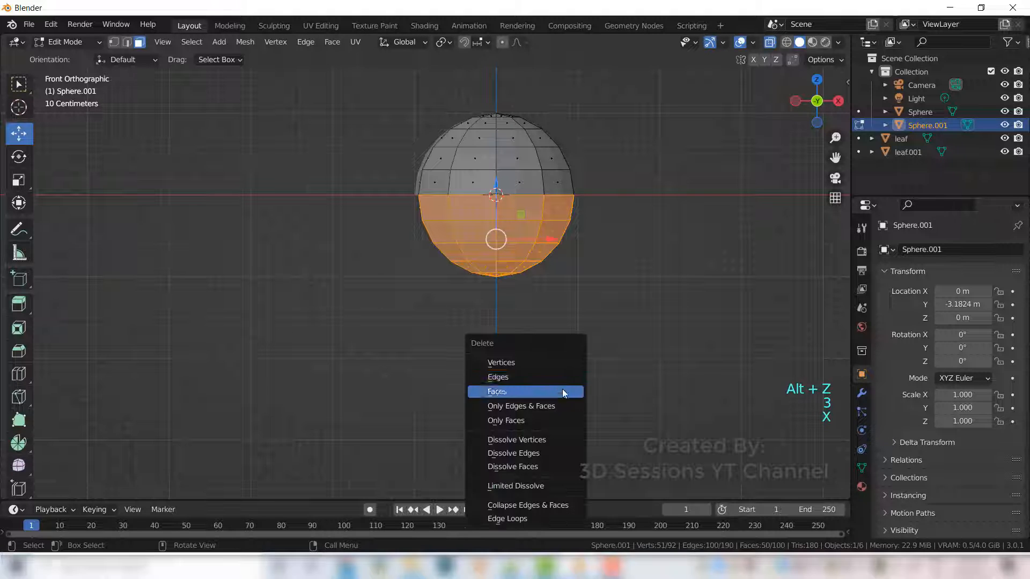
{"action": "left_click", "coordinate": [552, 392]}
{"action": "key", "text": "Tab"}
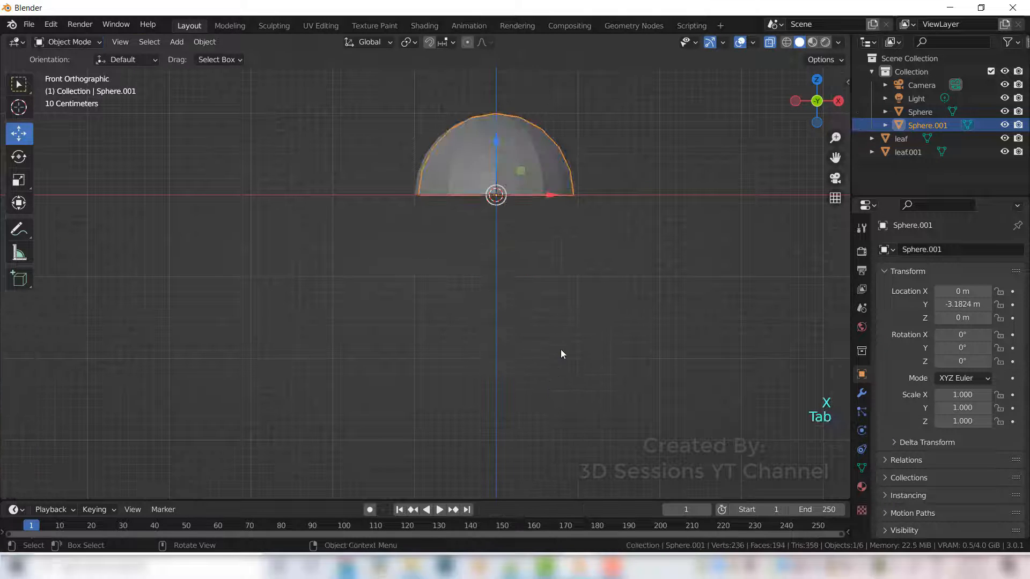
- Scale the hemisphere down to about 0.131
{"action": "middle_click_drag", "start_coordinate": [542, 246], "coordinate": [518, 320]}
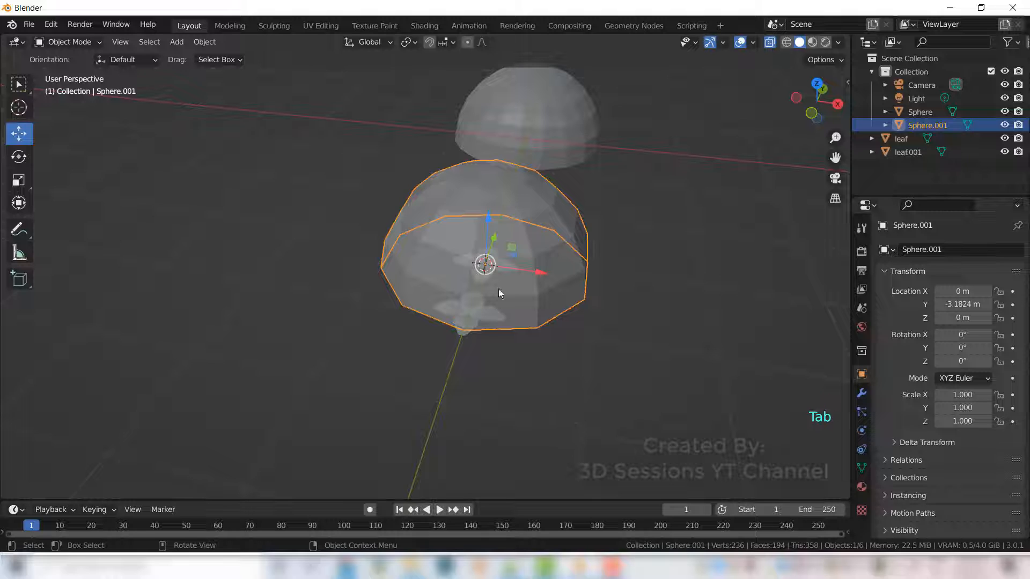
{"action": "key", "text": "s"}
{"action": "left_click", "coordinate": [497, 269]}
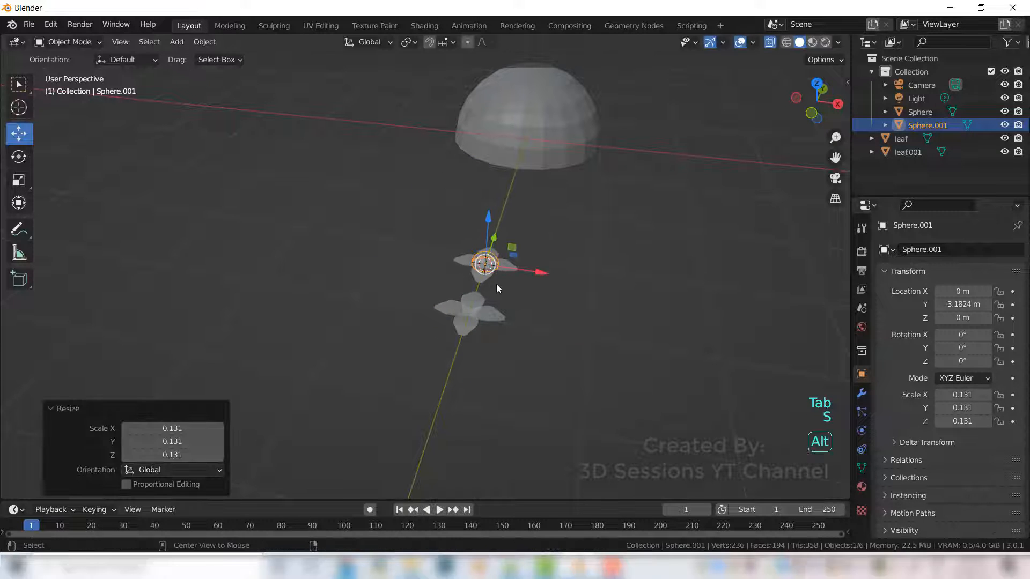
- Move the hemisphere about 0.76 m along Y onto the centre of the front leaf
{"action": "key", "text": "alt+z"}
{"action": "scroll", "coordinate": [514, 324], "scroll_direction": "up", "scroll_amount": 3}
{"action": "middle_click_drag", "start_coordinate": [519, 308], "coordinate": [486, 265]}
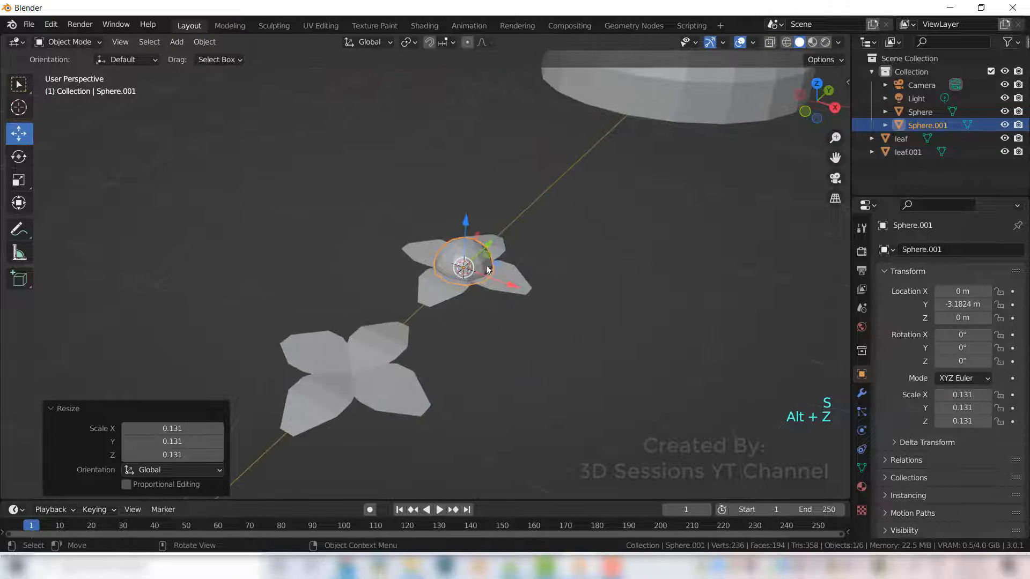
{"action": "left_click_drag", "start_coordinate": [491, 243], "coordinate": [379, 347]}
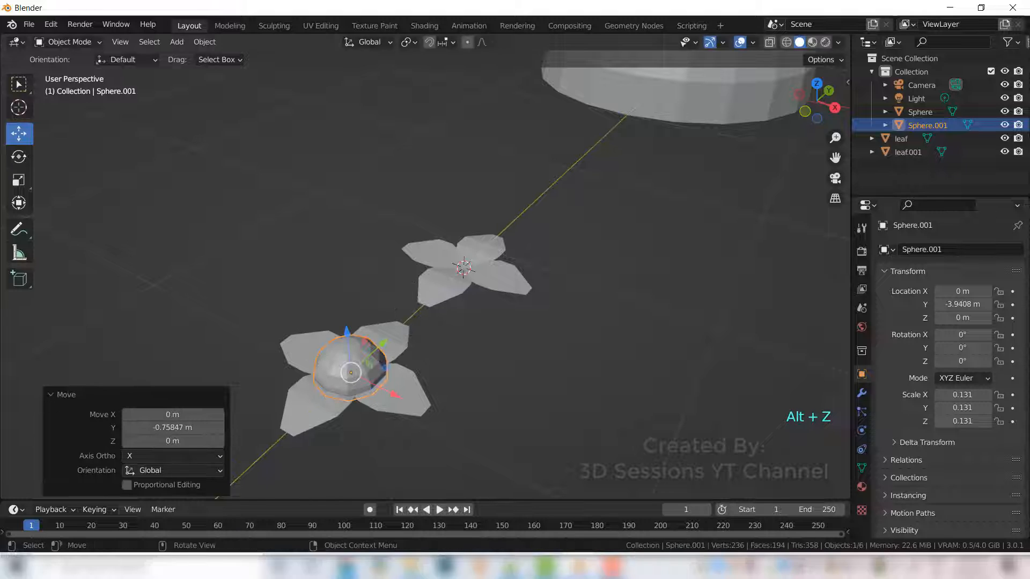
- Scale the hemisphere down to about 0.021 to form the flower centre
{"action": "key", "text": "s"}
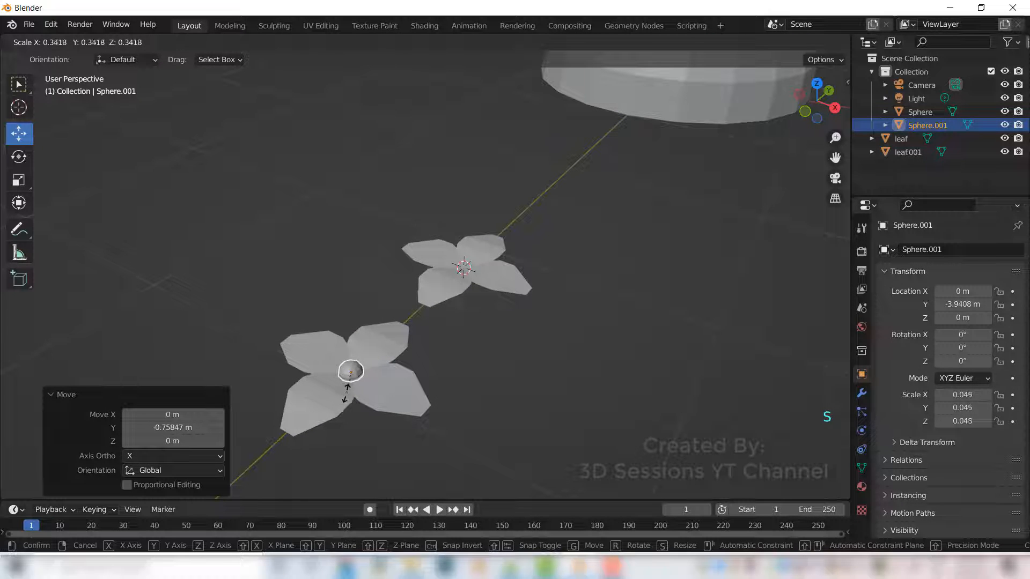
{"action": "left_click", "coordinate": [344, 390]}
{"action": "middle_click_drag", "start_coordinate": [376, 425], "coordinate": [388, 415]}
{"action": "left_click", "coordinate": [478, 365]}
{"action": "scroll", "coordinate": [466, 348], "scroll_direction": "up", "scroll_amount": 3}
{"action": "middle_click_drag", "start_coordinate": [554, 324], "coordinate": [483, 354]}
{"action": "left_click", "coordinate": [397, 371]}
{"action": "key", "text": "s"}
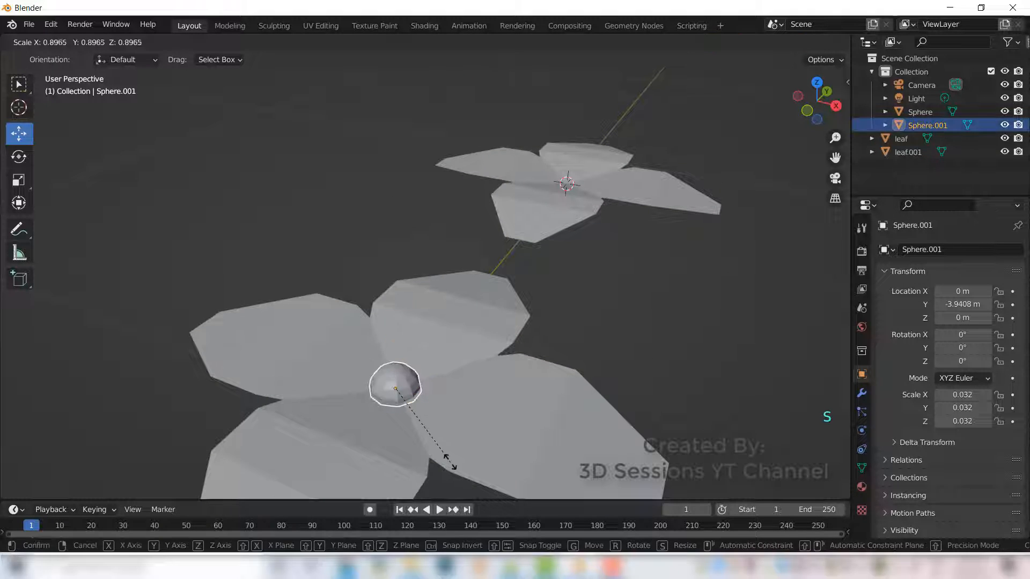
{"action": "left_click", "coordinate": [427, 441]}
{"action": "left_click", "coordinate": [707, 344]}
- Join the small hemisphere and the front leaf into one object
{"action": "scroll", "coordinate": [517, 399], "scroll_direction": "down", "scroll_amount": 4}
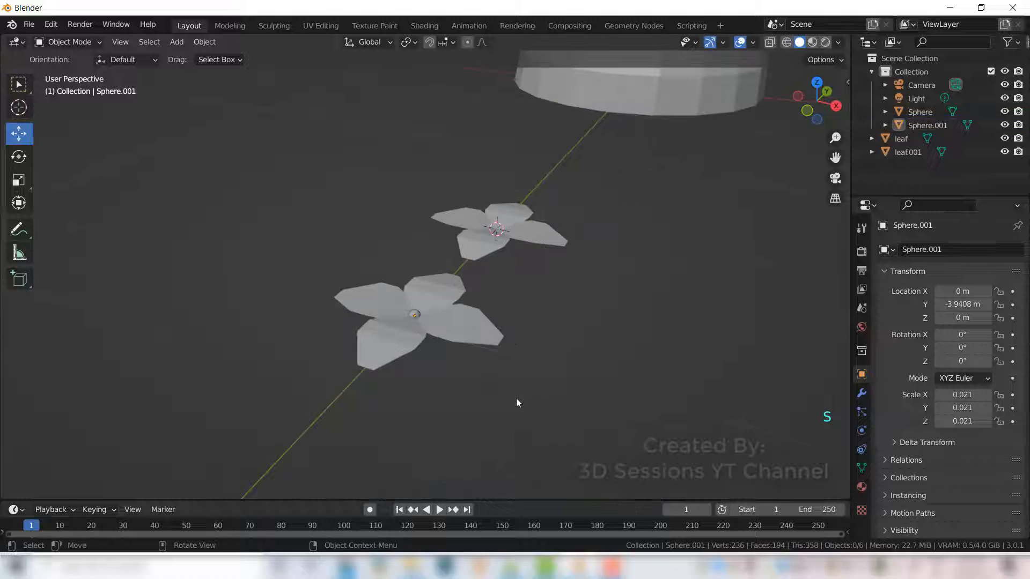
{"action": "middle_click_drag", "start_coordinate": [493, 406], "coordinate": [484, 409]}
{"action": "left_click", "coordinate": [407, 370]}
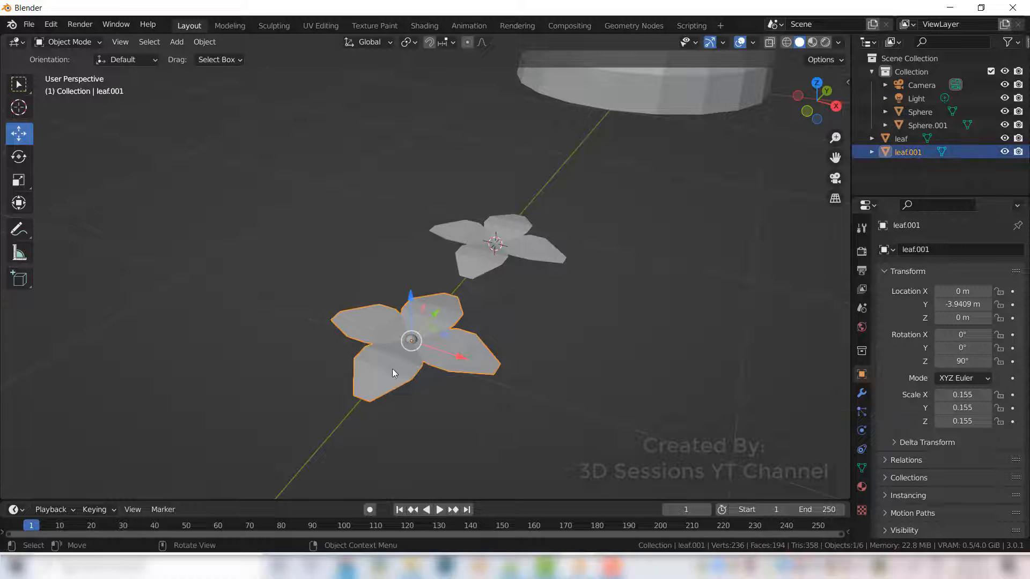
{"action": "scroll", "coordinate": [420, 410], "scroll_direction": "up", "scroll_amount": 2}
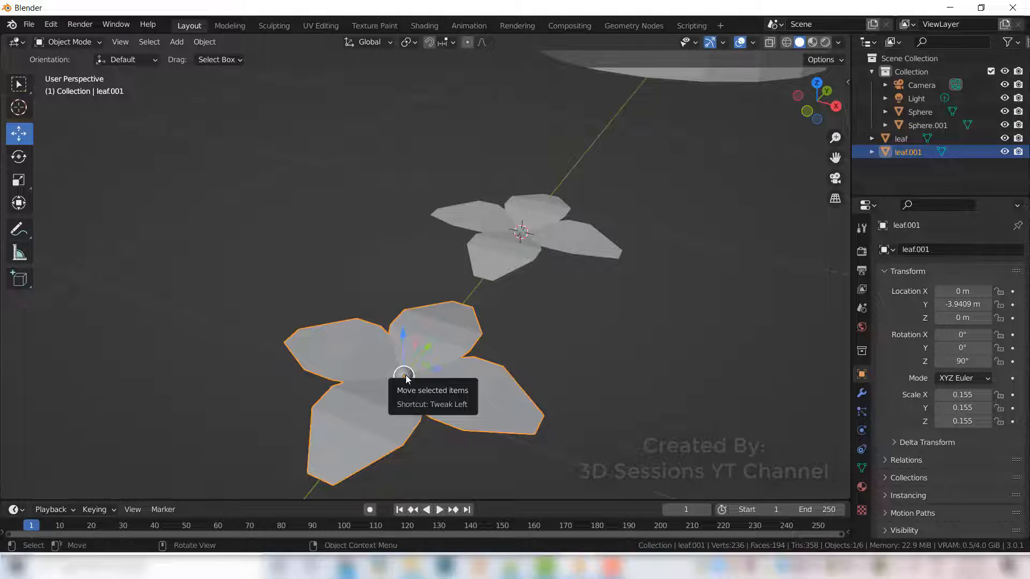
{"action": "left_click", "coordinate": [394, 417], "text": "shift"}
{"action": "left_click", "coordinate": [402, 417], "text": "shift"}
{"action": "key", "text": "ctrl+j"}
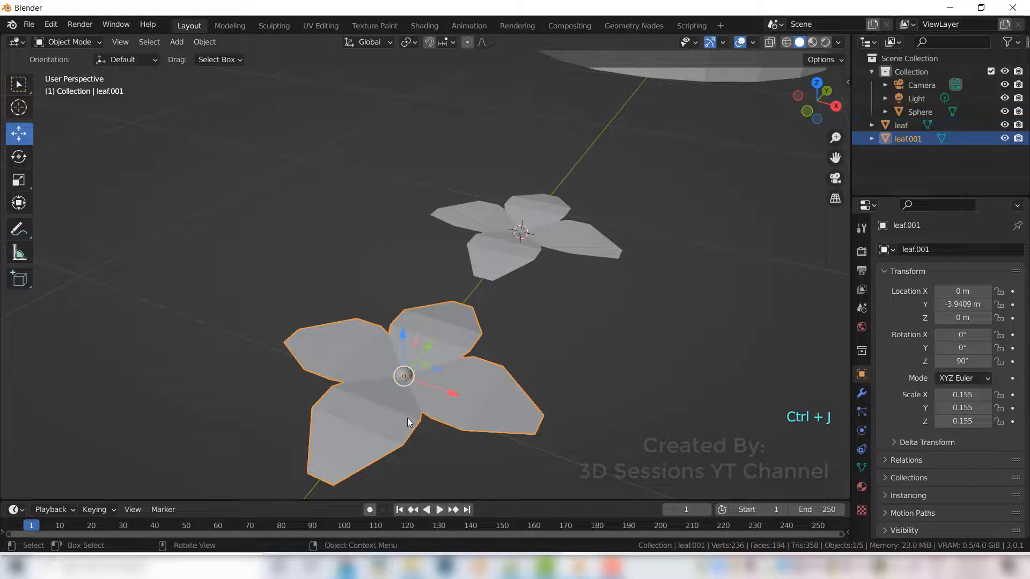
- Rename the joined object to flower
{"action": "double_click", "coordinate": [899, 139]}
{"action": "type", "text": "flower"}
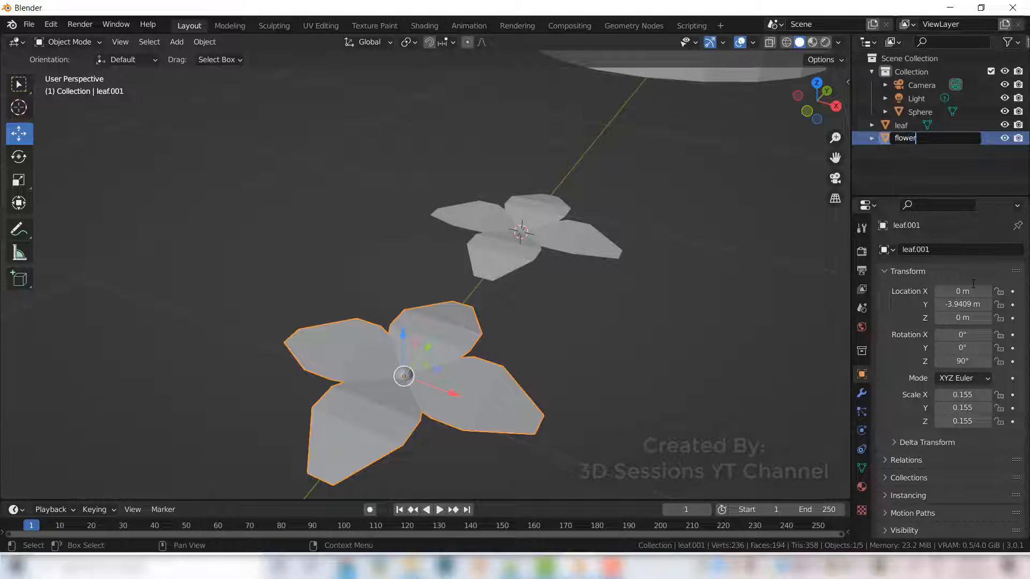
{"action": "key", "text": "Return"}
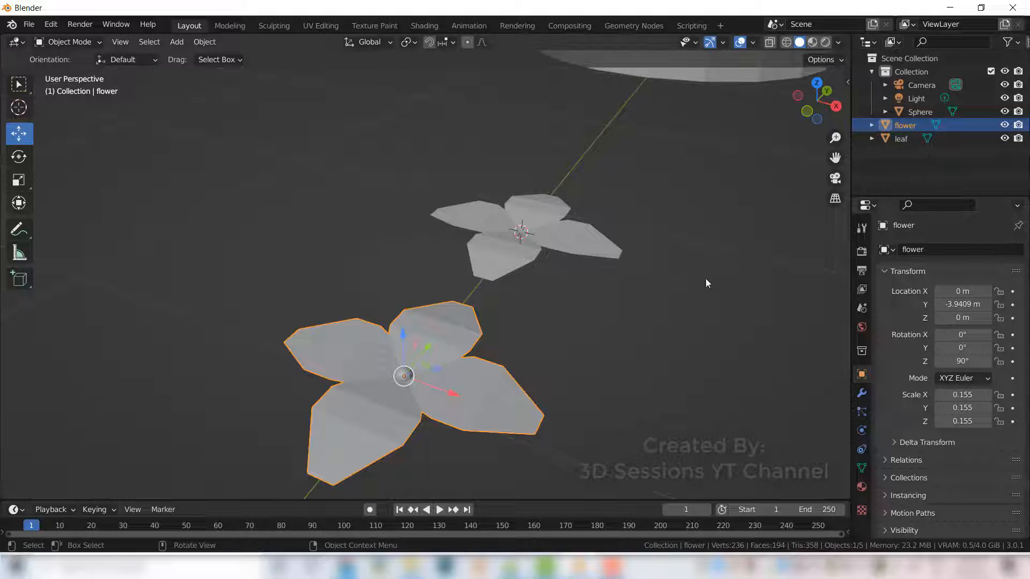
- Save the blend file
{"action": "left_click", "coordinate": [568, 342]}
{"action": "key", "text": "ctrl+s"}
- Scale the flower down by about 0.5, to a scale of about 0.077
{"action": "left_click", "coordinate": [499, 409]}
{"action": "key", "text": "s"}
{"action": "left_click", "coordinate": [524, 436]}
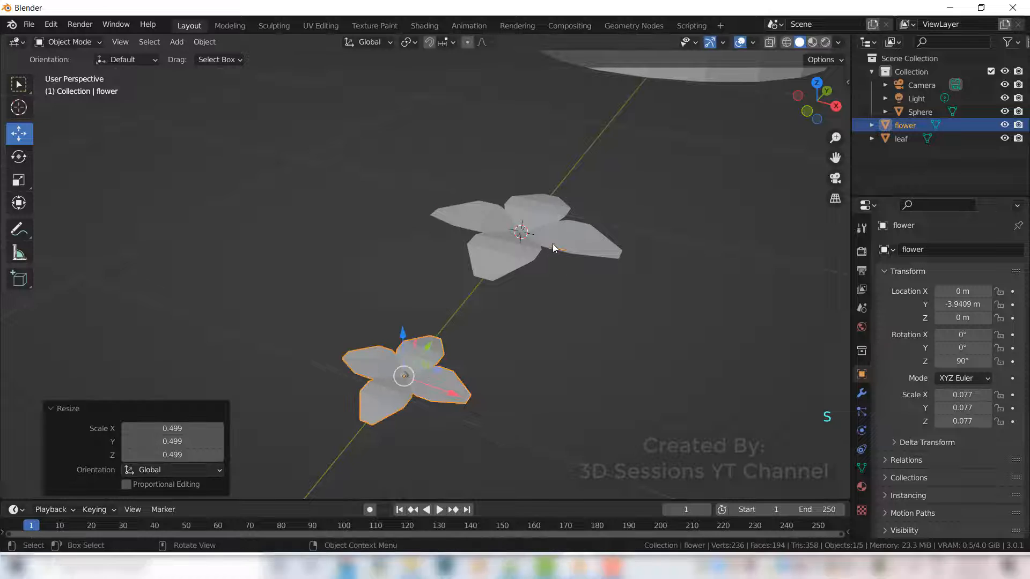
- Scale the leaf down by about 0.62, to a scale of about 0.097
{"action": "left_click", "coordinate": [553, 243]}
{"action": "key", "text": "s"}
{"action": "left_click", "coordinate": [591, 356]}
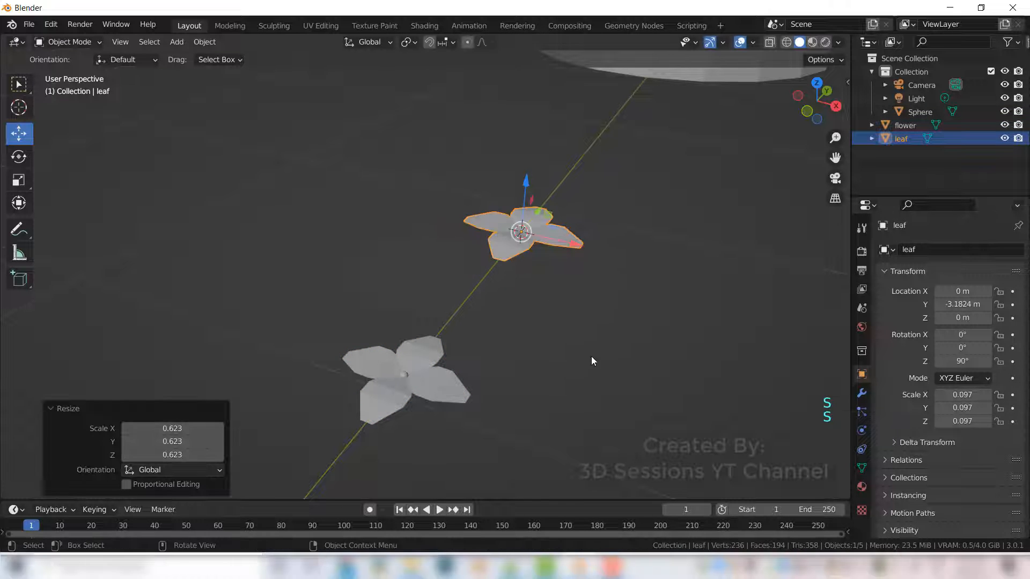
- Add a particle system to the dome sphere
{"action": "scroll", "coordinate": [630, 305], "scroll_direction": "down", "scroll_amount": 3}
{"action": "middle_click_drag", "start_coordinate": [630, 306], "coordinate": [597, 327]}
{"action": "scroll", "coordinate": [646, 305], "scroll_direction": "down", "scroll_amount": 3}
{"action": "middle_click_drag", "start_coordinate": [646, 305], "coordinate": [573, 344], "text": "shift"}
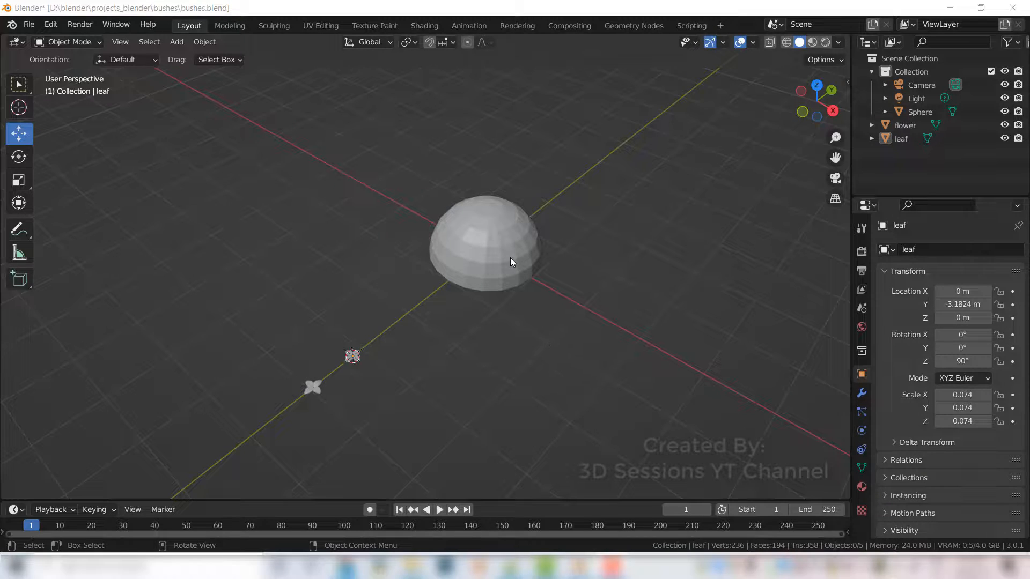
{"action": "left_click", "coordinate": [510, 257]}
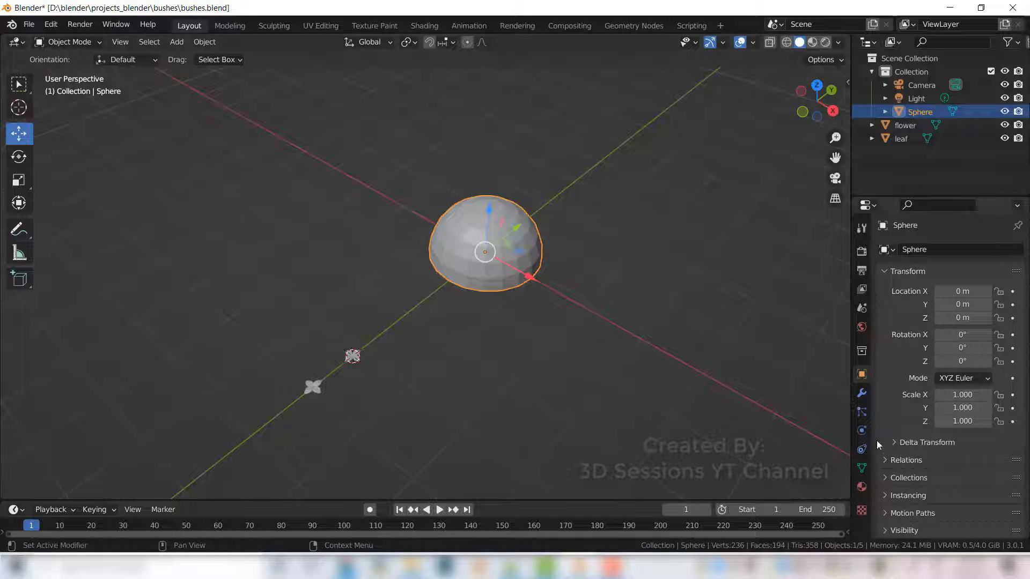
{"action": "left_click", "coordinate": [862, 414]}
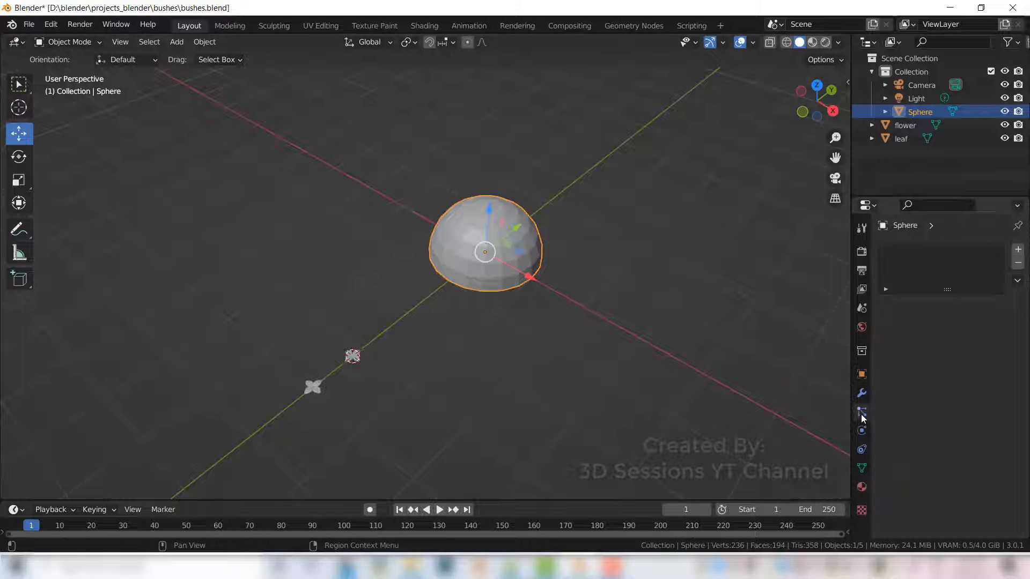
{"action": "left_click", "coordinate": [1018, 249]}
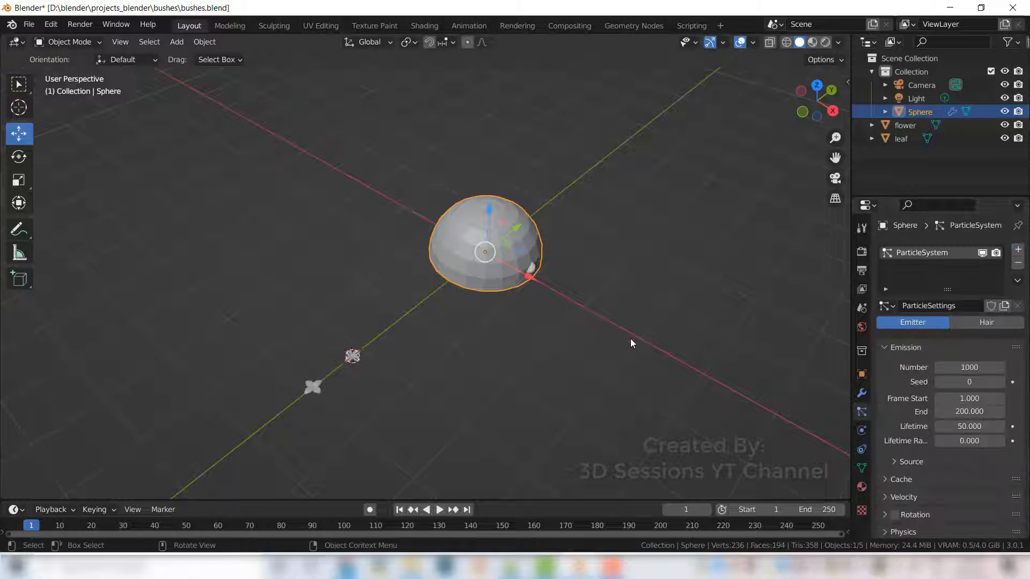
- Set the particle emission frame start and end to 0
{"action": "scroll", "coordinate": [601, 359], "scroll_direction": "up", "scroll_amount": 1}
{"action": "middle_click_drag", "start_coordinate": [640, 312], "coordinate": [513, 312], "text": "shift"}
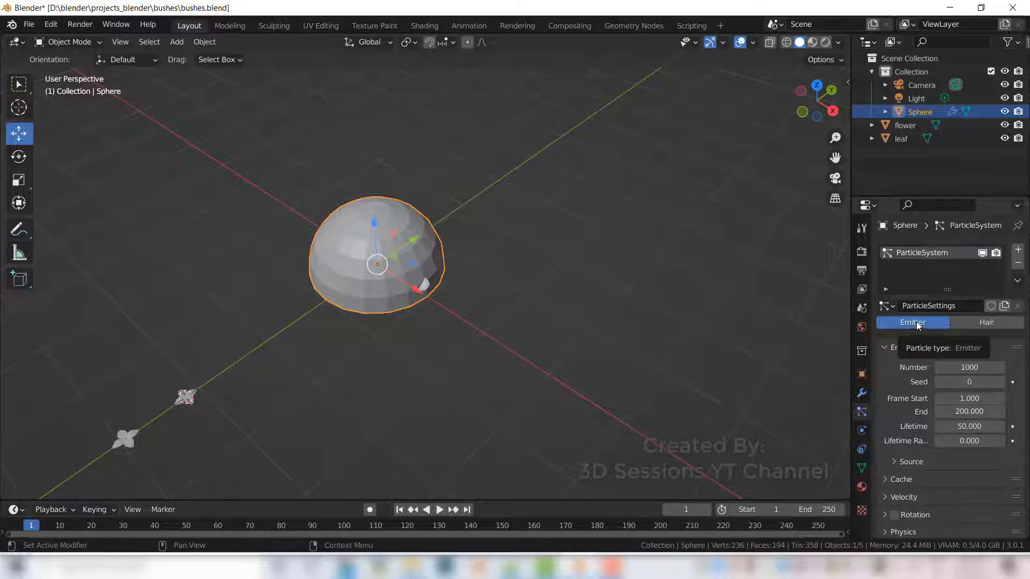
{"action": "scroll", "coordinate": [912, 370], "scroll_direction": "down", "scroll_amount": 1}
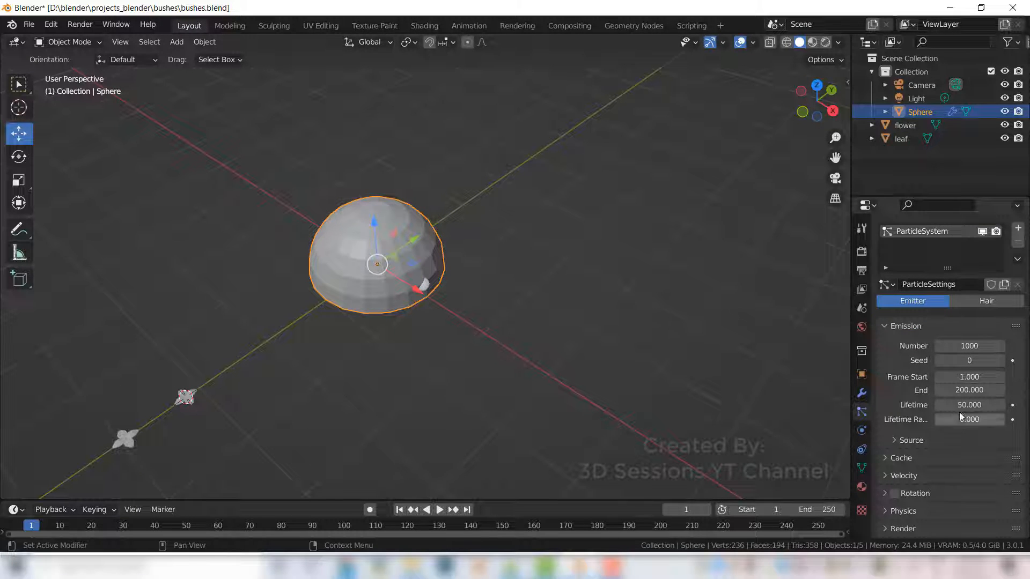
{"action": "left_click", "coordinate": [968, 376]}
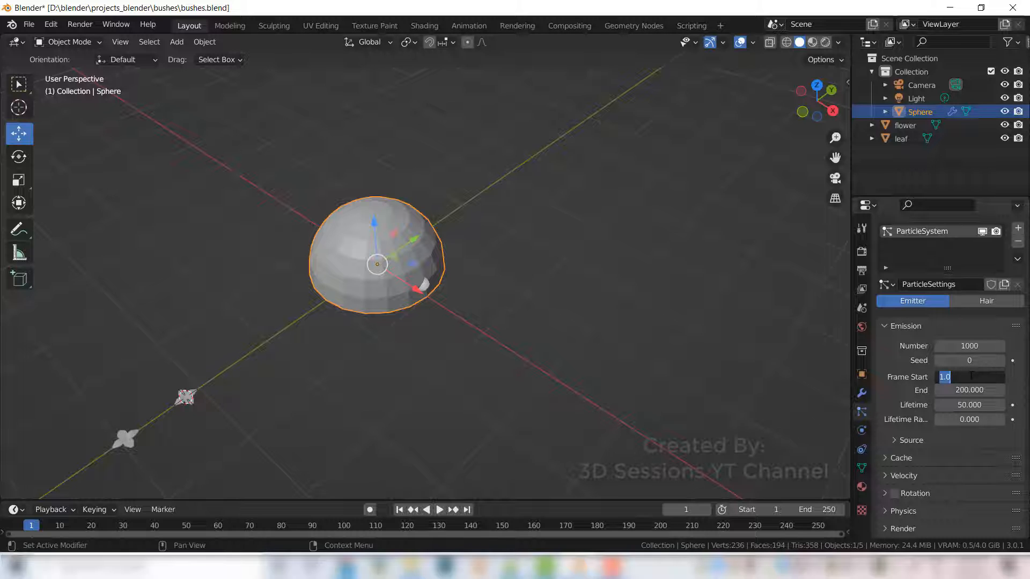
{"action": "type", "text": "0"}
{"action": "key", "text": "Tab"}
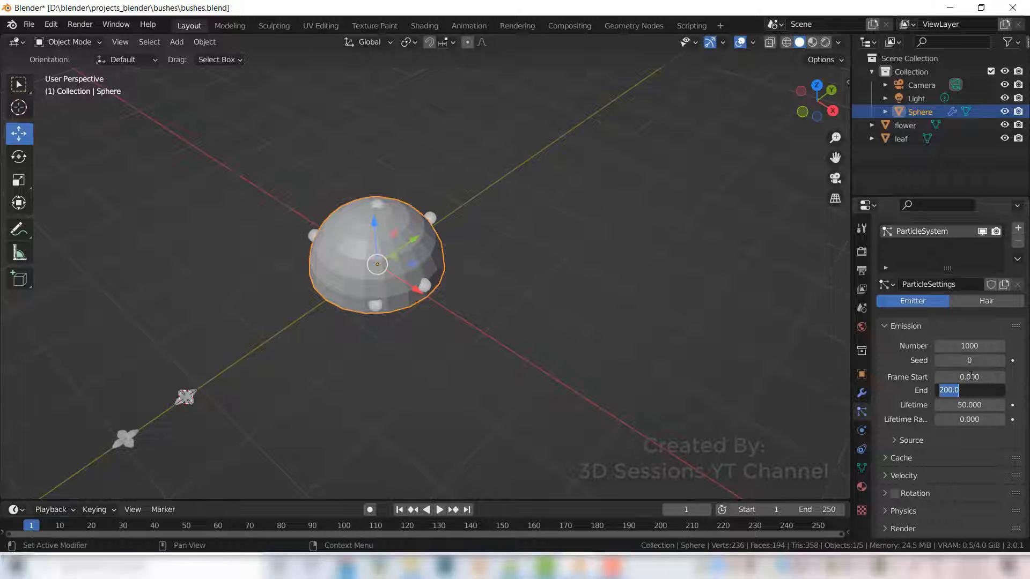
{"action": "type", "text": "0"}
{"action": "key", "text": "Tab"}
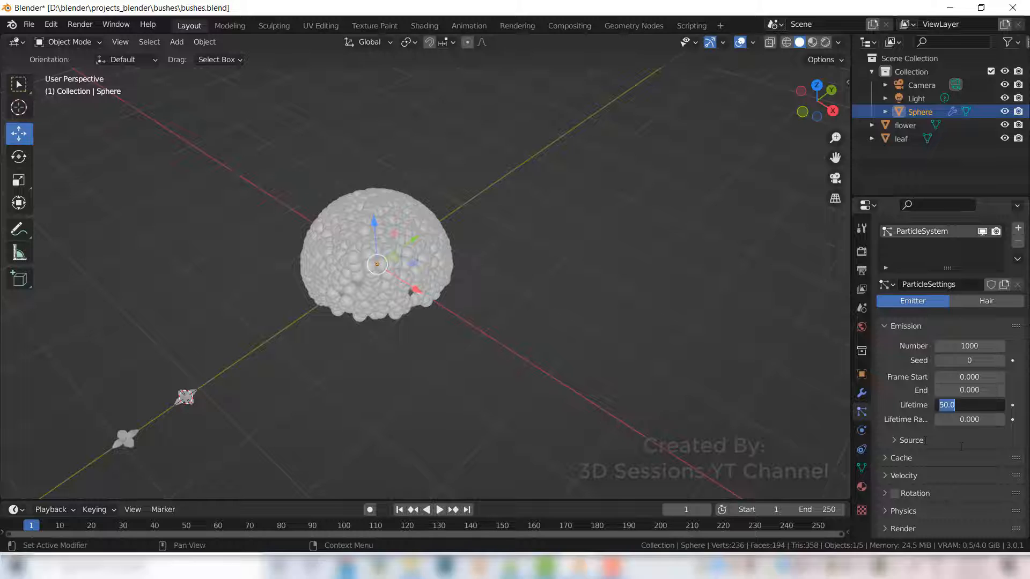
{"action": "key", "text": "Return"}
- Expand the particle Physics settings to examine them
{"action": "scroll", "coordinate": [932, 459], "scroll_direction": "down", "scroll_amount": 1}
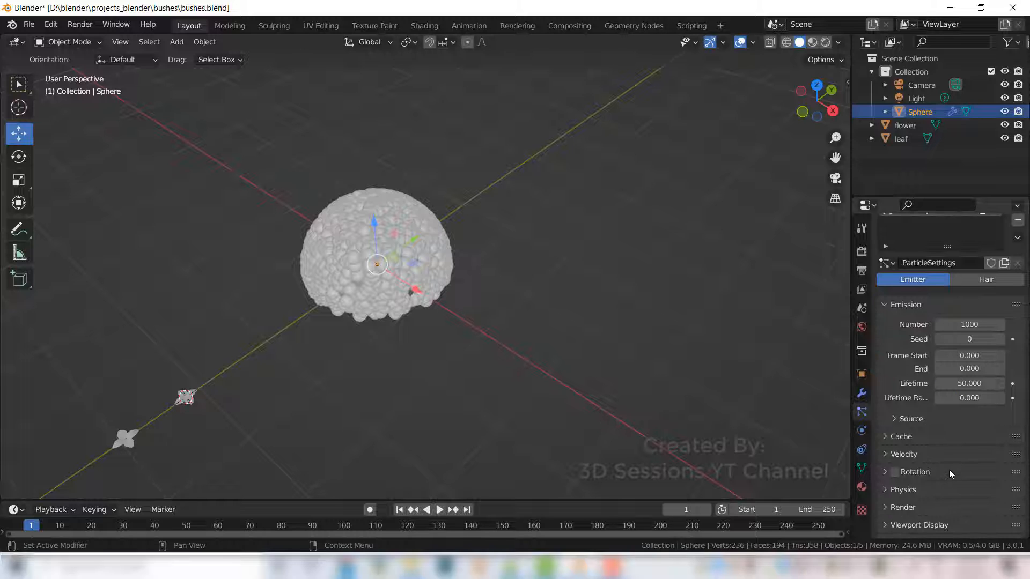
{"action": "scroll", "coordinate": [948, 469], "scroll_direction": "down", "scroll_amount": 1}
{"action": "left_click", "coordinate": [884, 485]}
{"action": "scroll", "coordinate": [890, 486], "scroll_direction": "down", "scroll_amount": 5}
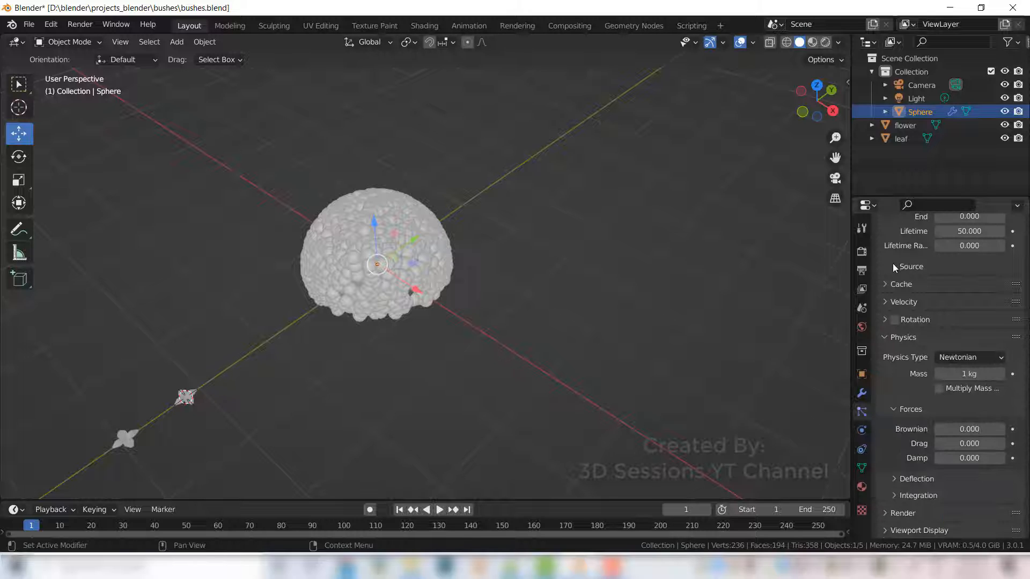
- Set the particle emission source to emit from Volume
{"action": "scroll", "coordinate": [907, 343], "scroll_direction": "up", "scroll_amount": 3}
{"action": "left_click", "coordinate": [893, 330]}
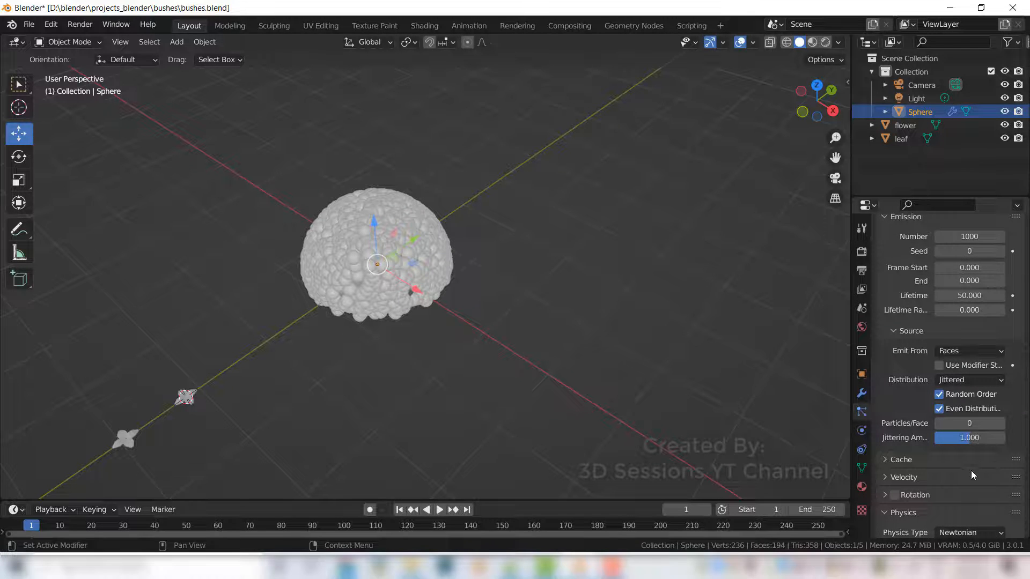
{"action": "left_click", "coordinate": [984, 351]}
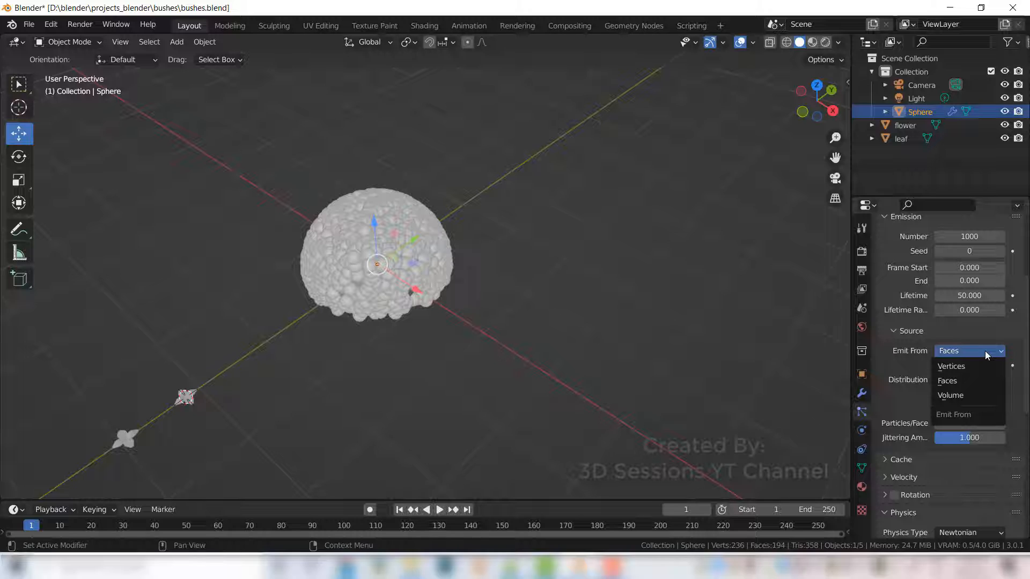
{"action": "left_click", "coordinate": [976, 394]}
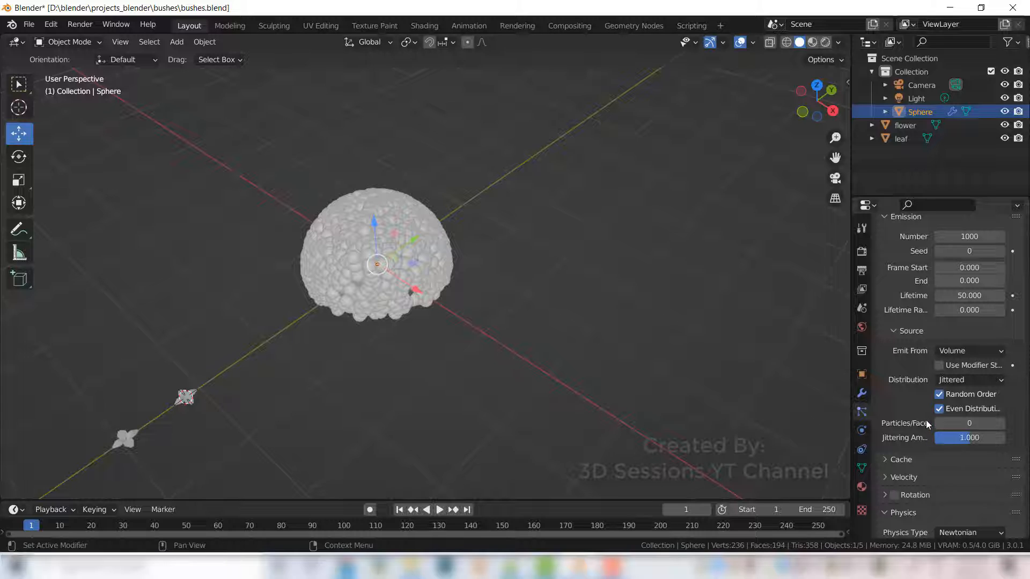
- Collapse Physics, expand Render, and set the particles to render as Object
{"action": "scroll", "coordinate": [922, 414], "scroll_direction": "down", "scroll_amount": 3}
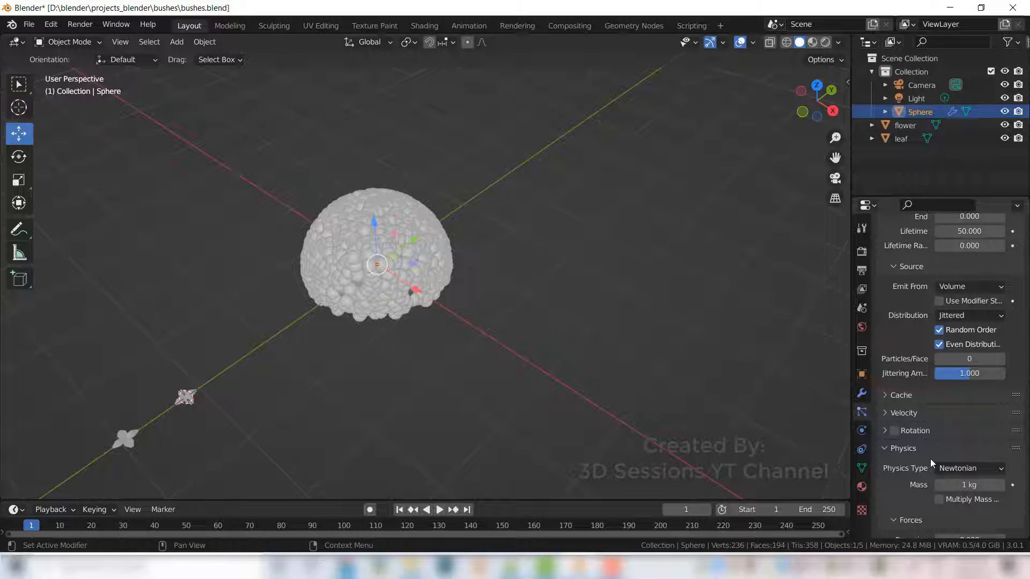
{"action": "scroll", "coordinate": [930, 459], "scroll_direction": "down", "scroll_amount": 4}
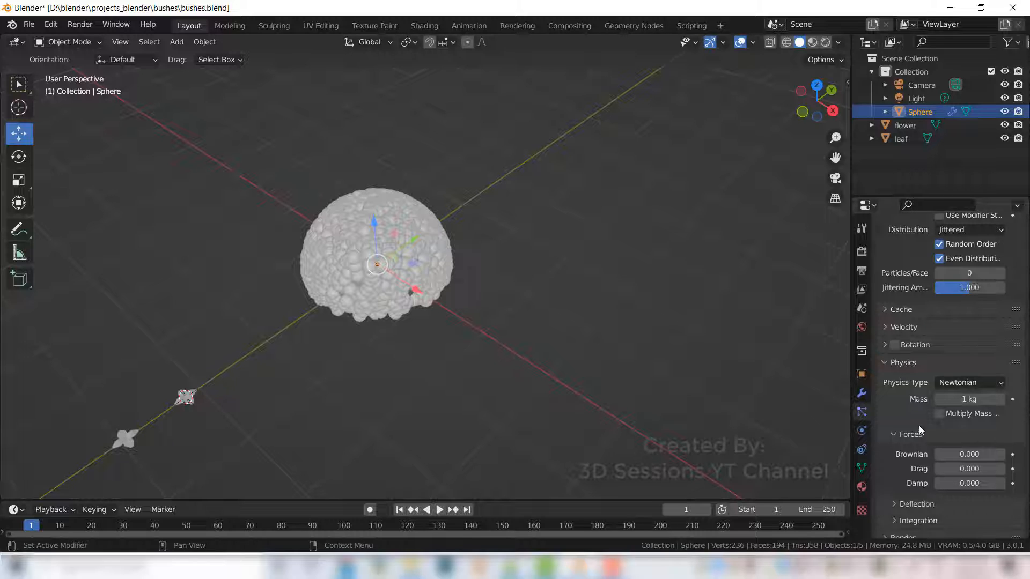
{"action": "left_click", "coordinate": [884, 362]}
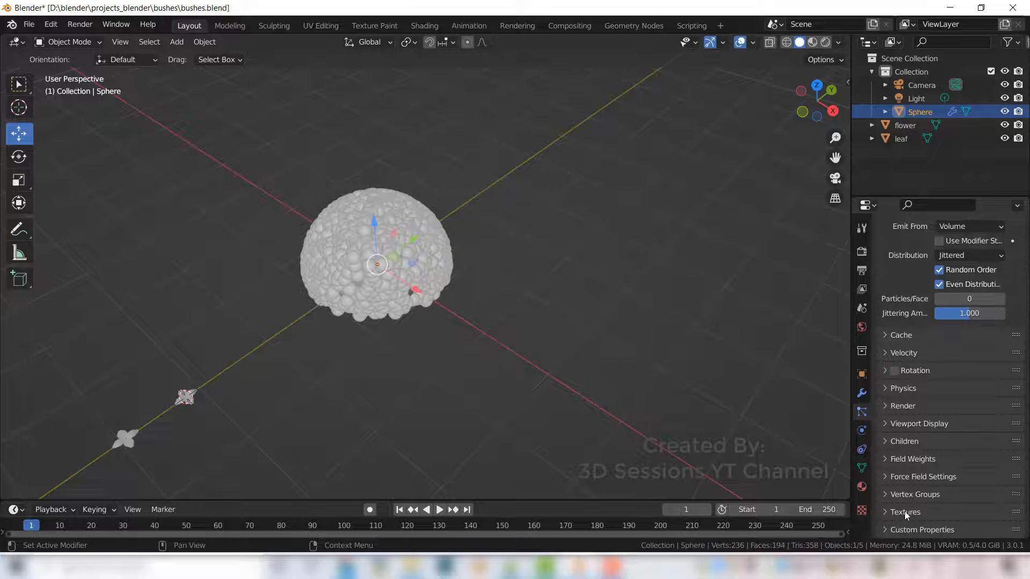
{"action": "left_click", "coordinate": [886, 406]}
{"action": "scroll", "coordinate": [928, 413], "scroll_direction": "down", "scroll_amount": 2}
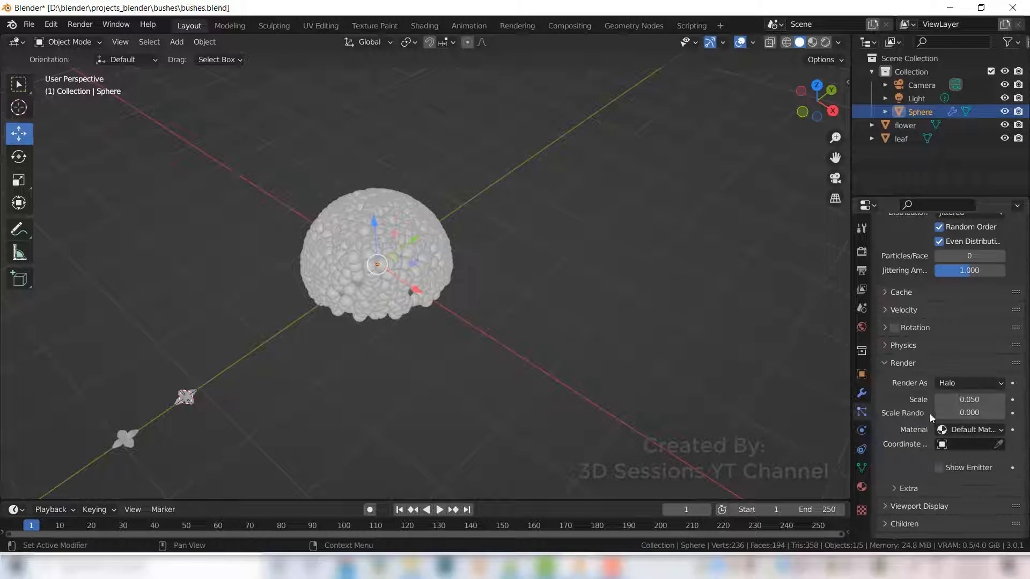
{"action": "left_click", "coordinate": [988, 384]}
{"action": "left_click", "coordinate": [951, 458]}
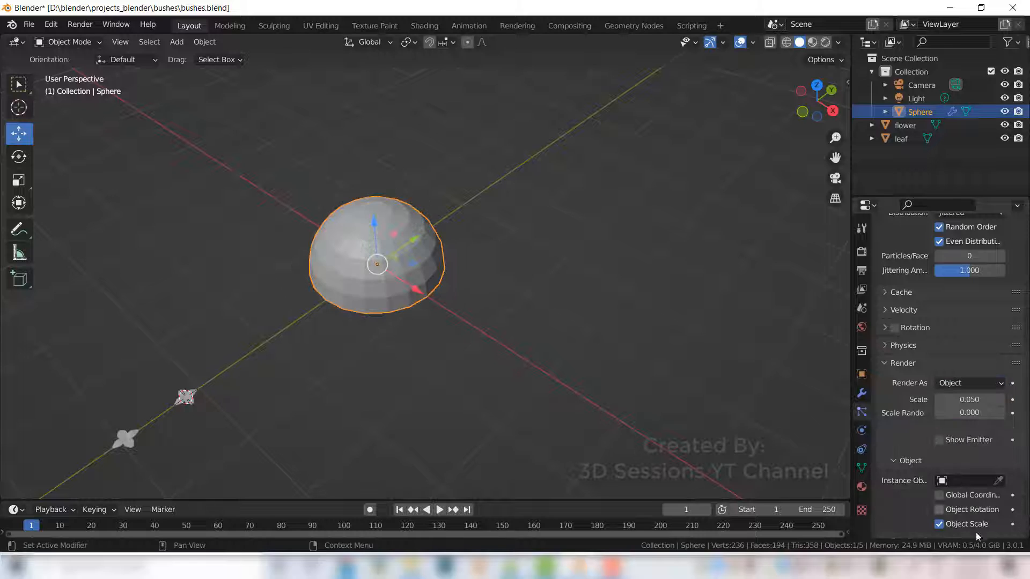
- Choose the leaf as the particle instance object
{"action": "scroll", "coordinate": [904, 443], "scroll_direction": "down", "scroll_amount": 1}
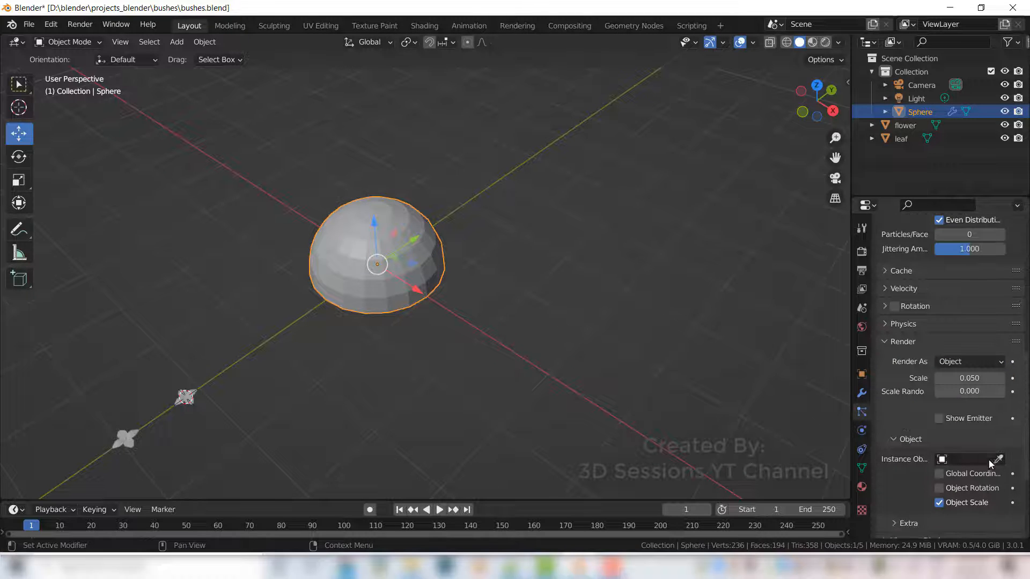
{"action": "left_click", "coordinate": [970, 459]}
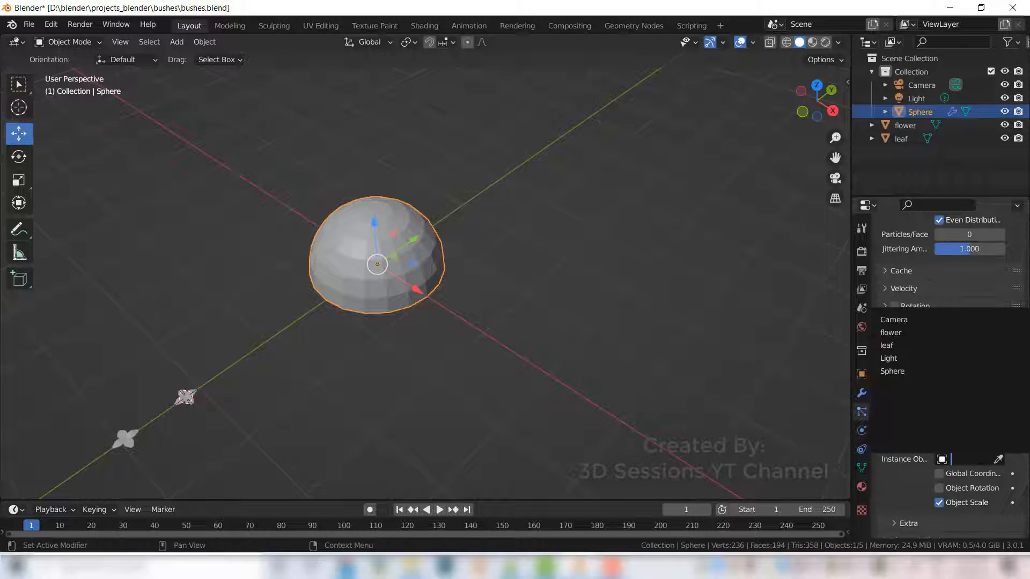
{"action": "left_click", "coordinate": [886, 345]}
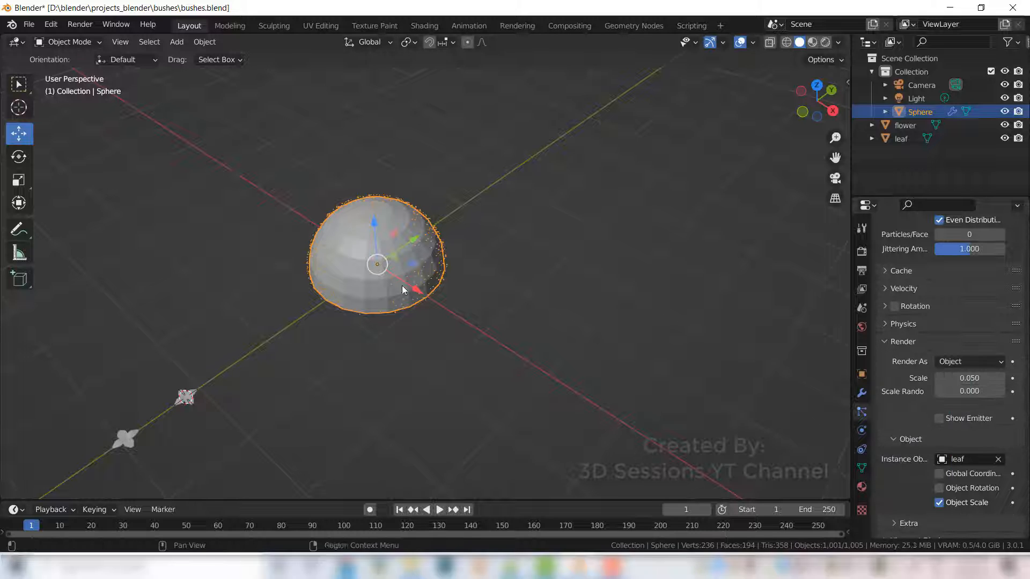
- Set the particle render scale to 0.620
{"action": "scroll", "coordinate": [390, 261], "scroll_direction": "up", "scroll_amount": 4}
{"action": "middle_click_drag", "start_coordinate": [391, 400], "coordinate": [452, 387]}
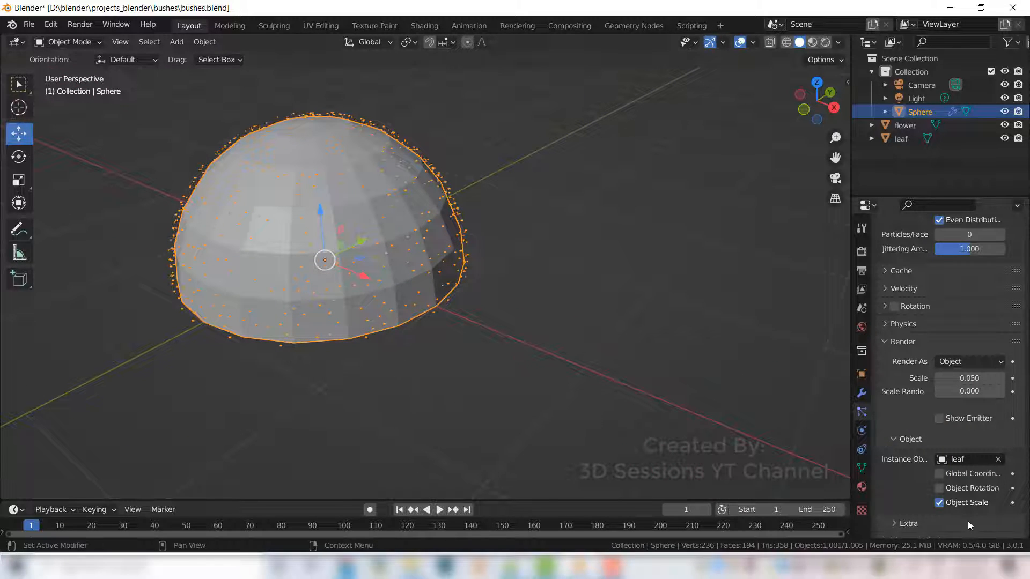
{"action": "scroll", "coordinate": [967, 520], "scroll_direction": "down", "scroll_amount": 2}
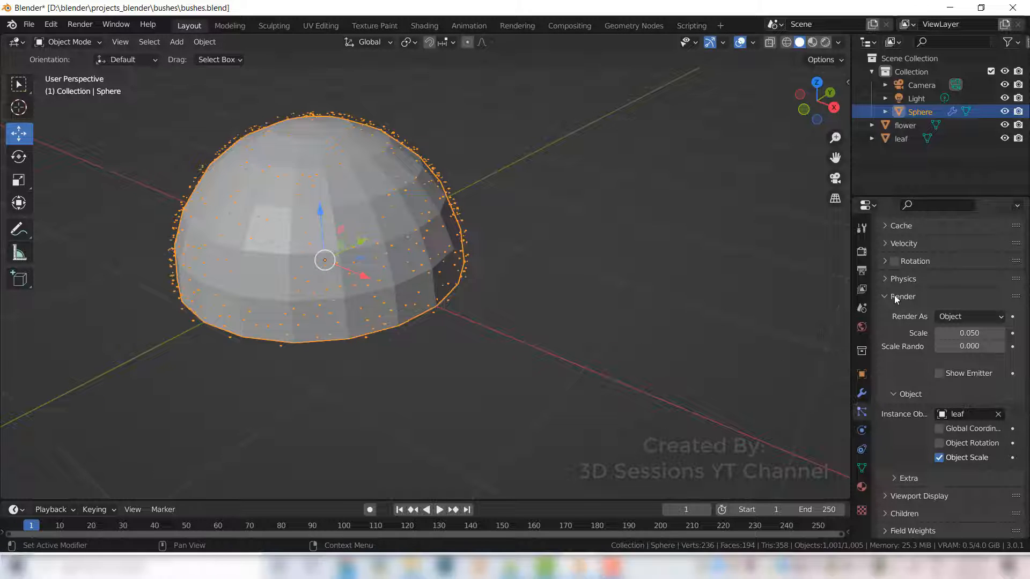
{"action": "left_click_drag", "start_coordinate": [958, 333], "coordinate": [1020, 333]}
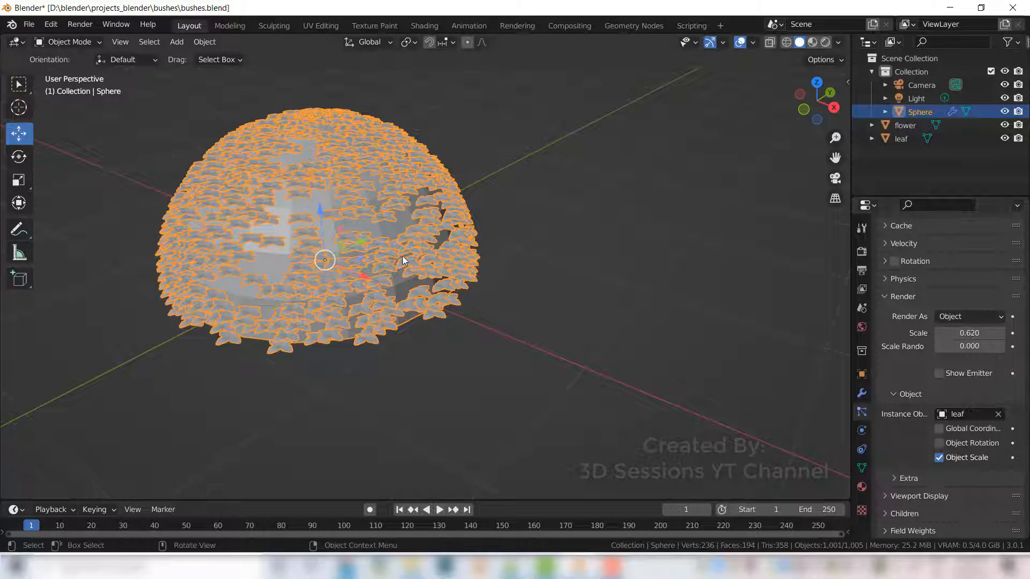
- Expand the particle Rotation settings and enable rotation
{"action": "middle_click_drag", "start_coordinate": [406, 275], "coordinate": [478, 288]}
{"action": "scroll", "coordinate": [410, 338], "scroll_direction": "up", "scroll_amount": 2}
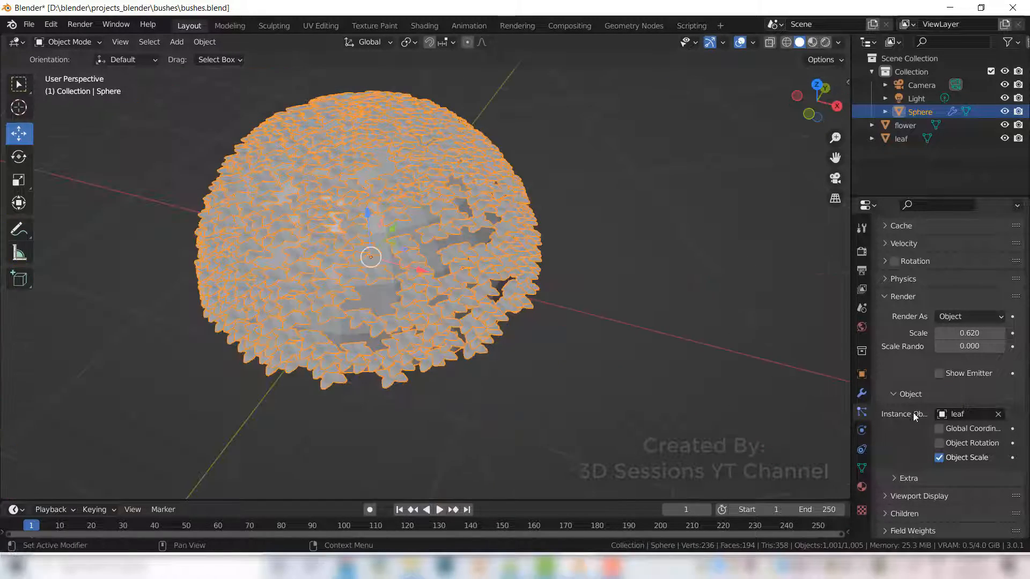
{"action": "scroll", "coordinate": [915, 382], "scroll_direction": "up", "scroll_amount": 1}
{"action": "left_click", "coordinate": [884, 282]}
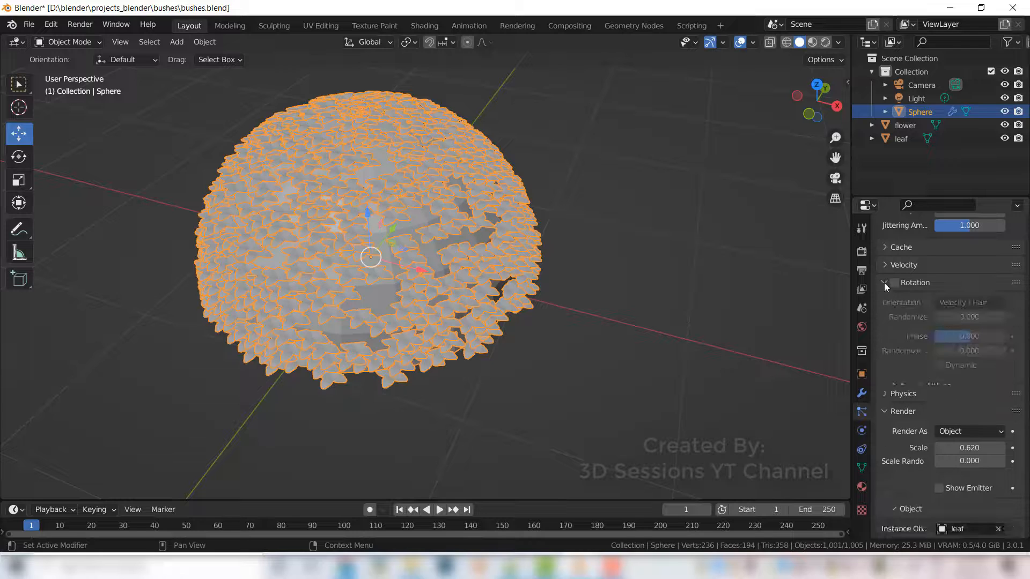
{"action": "left_click", "coordinate": [895, 283]}
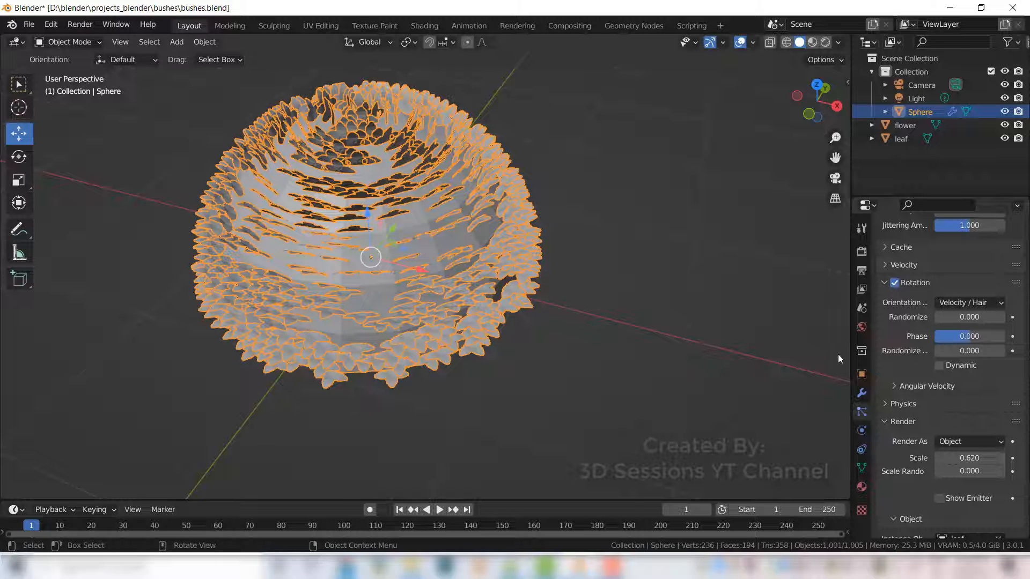
- Set rotation randomize to 0.687, phase to 0.373 and randomize phase to 1.224
{"action": "left_click_drag", "start_coordinate": [960, 317], "coordinate": [984, 320]}
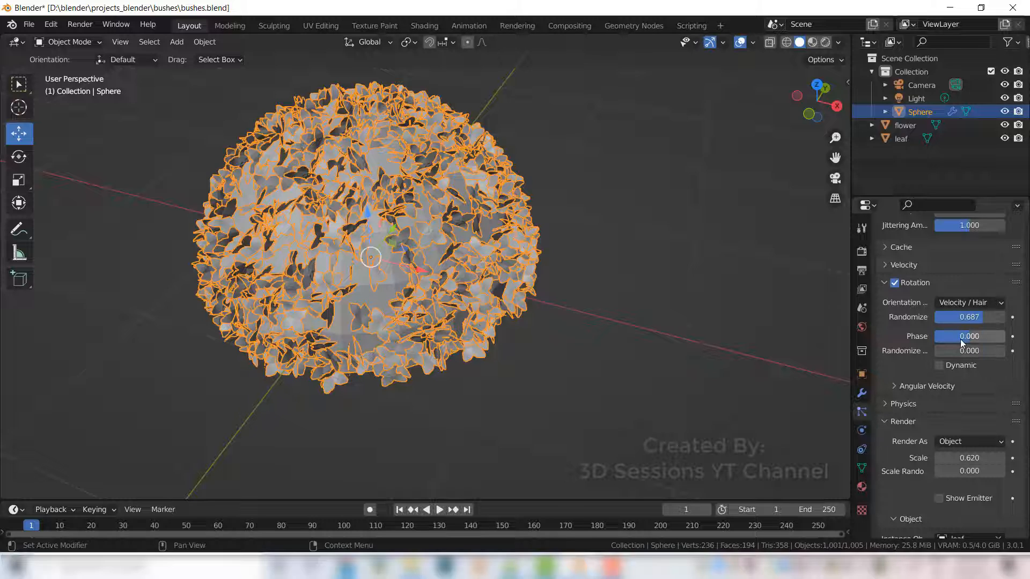
{"action": "left_click_drag", "start_coordinate": [960, 338], "coordinate": [1006, 352]}
- Set the particle emission number to 700
{"action": "scroll", "coordinate": [956, 400], "scroll_direction": "up", "scroll_amount": 15}
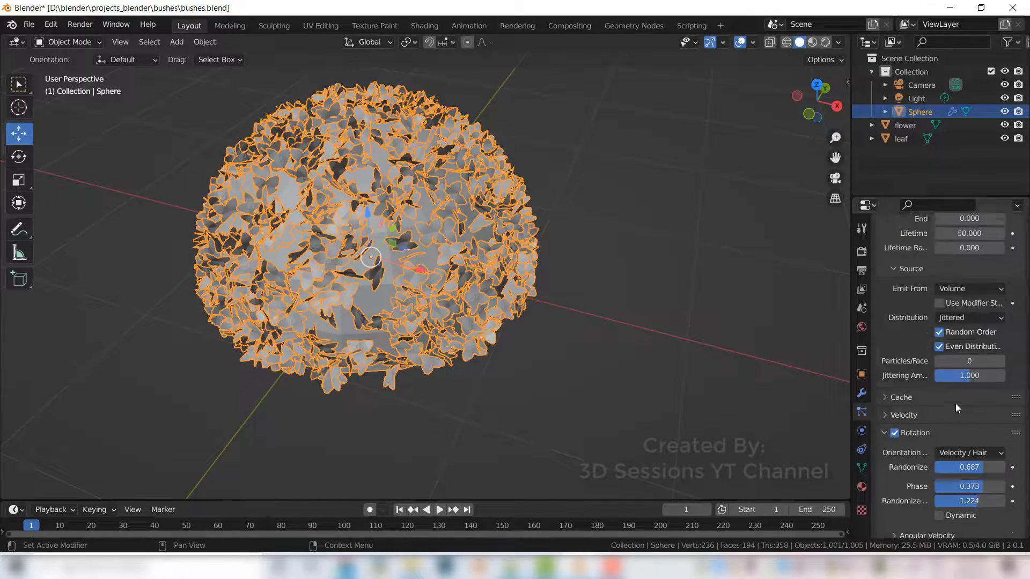
{"action": "left_click_drag", "start_coordinate": [969, 346], "coordinate": [960, 345]}
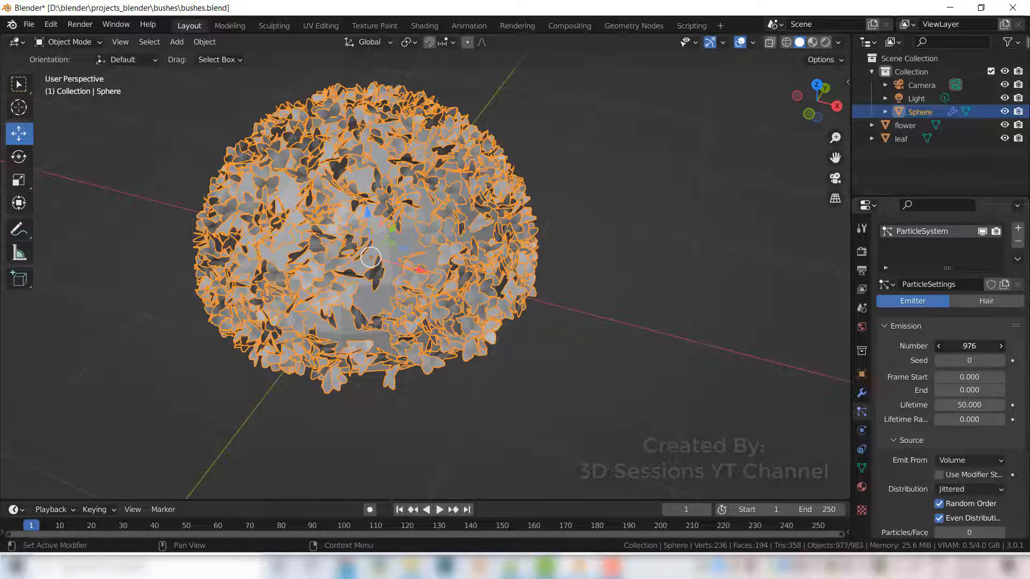
{"action": "left_click", "coordinate": [969, 346]}
{"action": "type", "text": "700"}
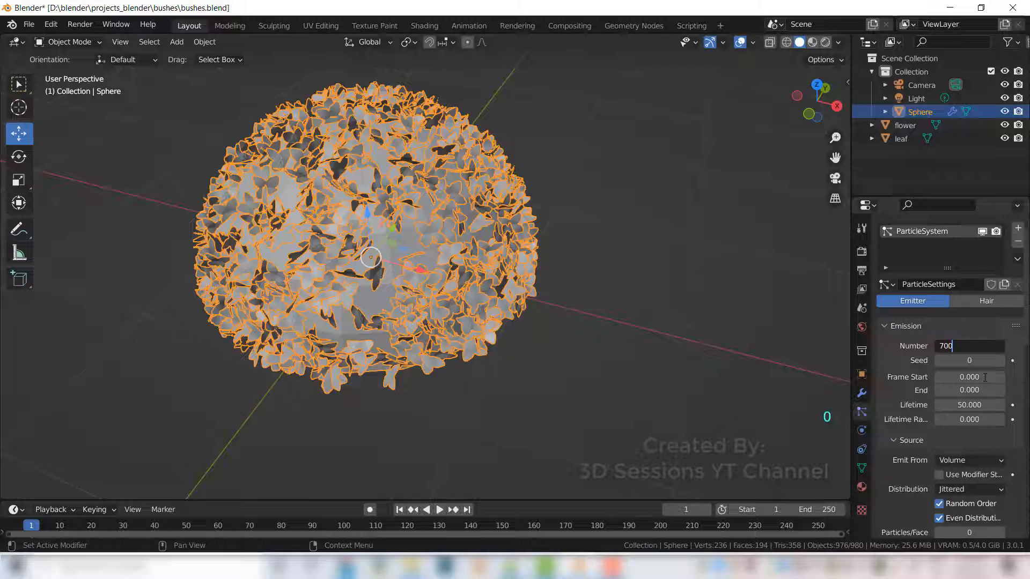
{"action": "key", "text": "Return"}
- Increase the particle render scale to 1.130
{"action": "scroll", "coordinate": [938, 443], "scroll_direction": "down", "scroll_amount": 15}
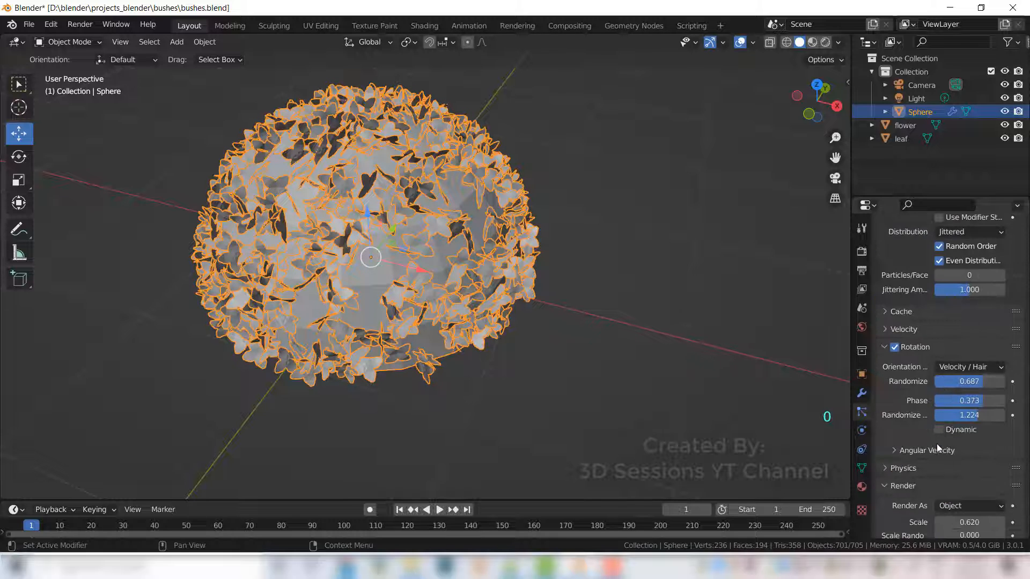
{"action": "scroll", "coordinate": [927, 442], "scroll_direction": "down", "scroll_amount": 3}
{"action": "scroll", "coordinate": [929, 435], "scroll_direction": "up", "scroll_amount": 2}
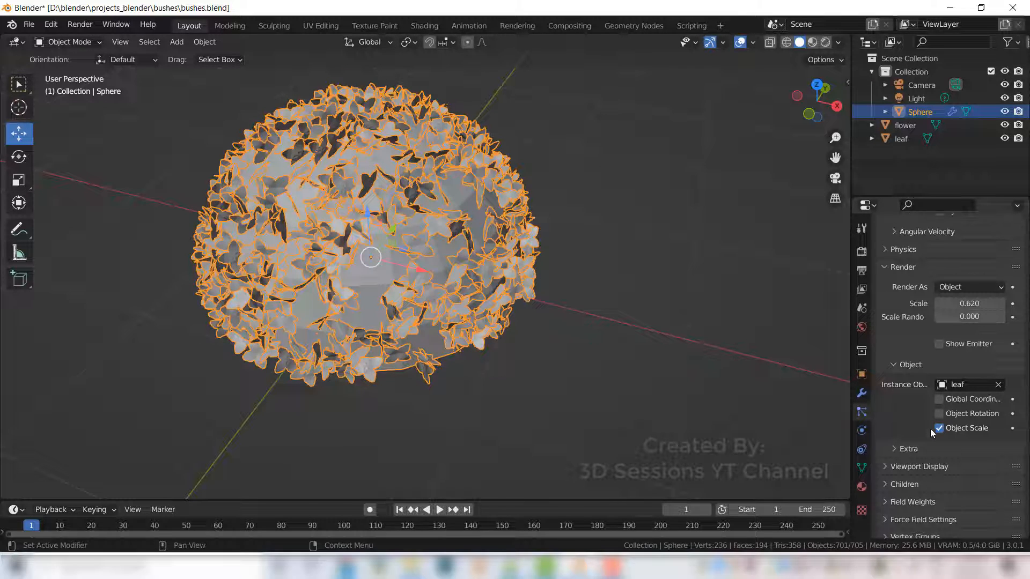
{"action": "left_click_drag", "start_coordinate": [953, 303], "coordinate": [984, 304]}
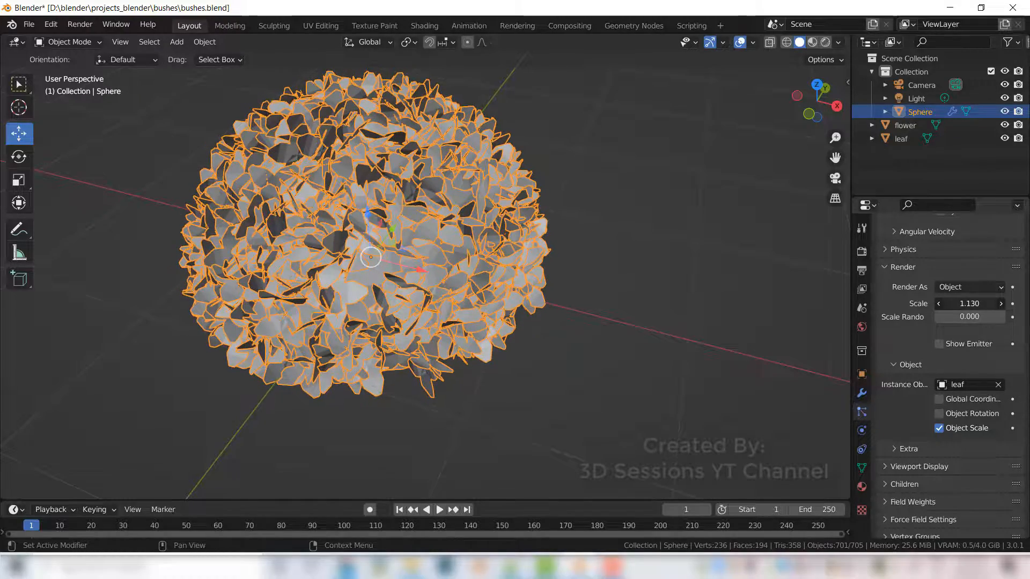
- Set the rotation randomize phase to 1.672
{"action": "left_click", "coordinate": [545, 400]}
{"action": "middle_click_drag", "start_coordinate": [545, 400], "coordinate": [493, 322]}
{"action": "left_click", "coordinate": [494, 326]}
{"action": "middle_click_drag", "start_coordinate": [671, 371], "coordinate": [596, 370]}
{"action": "scroll", "coordinate": [947, 413], "scroll_direction": "up", "scroll_amount": 5}
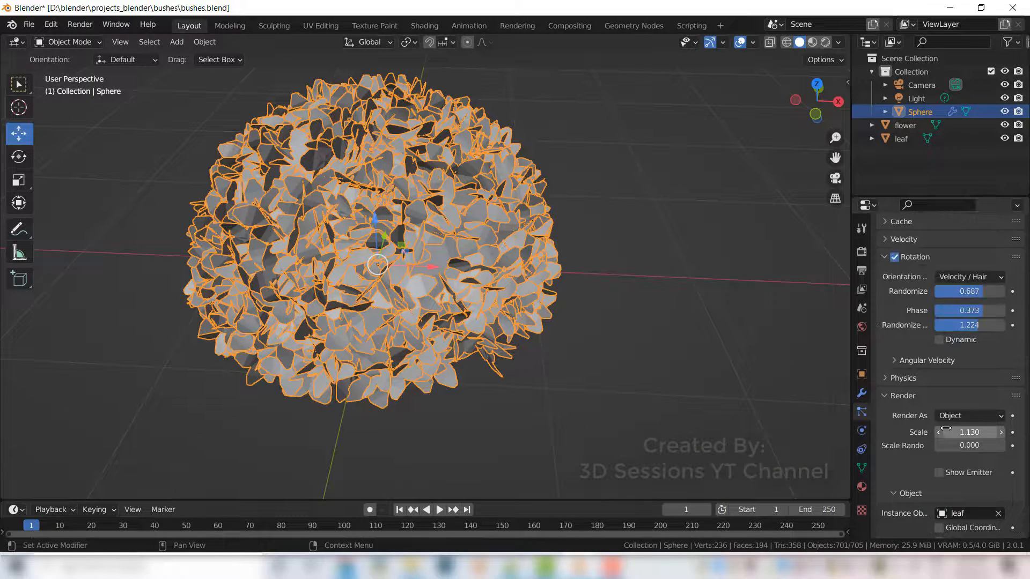
{"action": "left_click_drag", "start_coordinate": [963, 328], "coordinate": [996, 312]}
- Set the rotation phase to 1.000 and the rotation randomize amount to 0.709
{"action": "middle_click_drag", "start_coordinate": [628, 339], "coordinate": [712, 350]}
{"action": "left_click_drag", "start_coordinate": [985, 312], "coordinate": [966, 311]}
{"action": "left_click", "coordinate": [796, 369]}
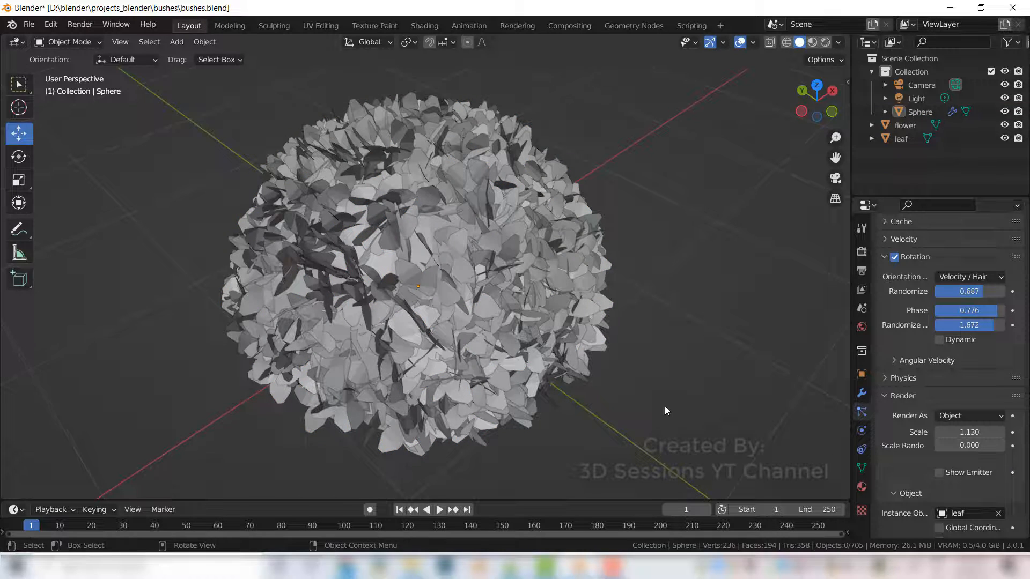
{"action": "middle_click_drag", "start_coordinate": [664, 407], "coordinate": [751, 400]}
{"action": "left_click_drag", "start_coordinate": [963, 312], "coordinate": [987, 313]}
{"action": "middle_click_drag", "start_coordinate": [668, 345], "coordinate": [494, 376]}
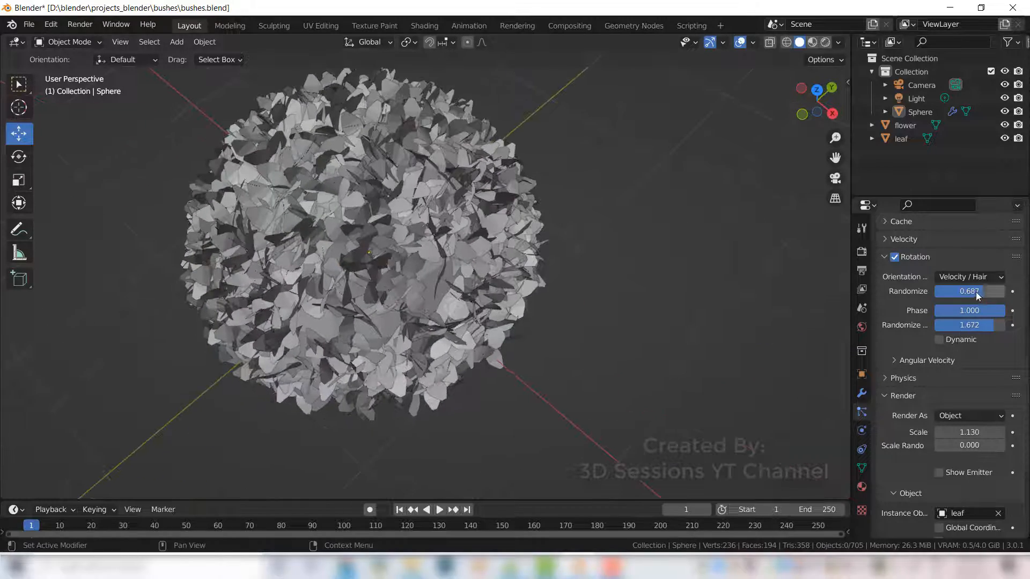
{"action": "mouse_move", "coordinate": [976, 292]}
{"action": "left_mouse_down"}
{"action": "mouse_move", "coordinate": [937, 291]}
{"action": "mouse_move", "coordinate": [982, 291]}
{"action": "left_mouse_up"}
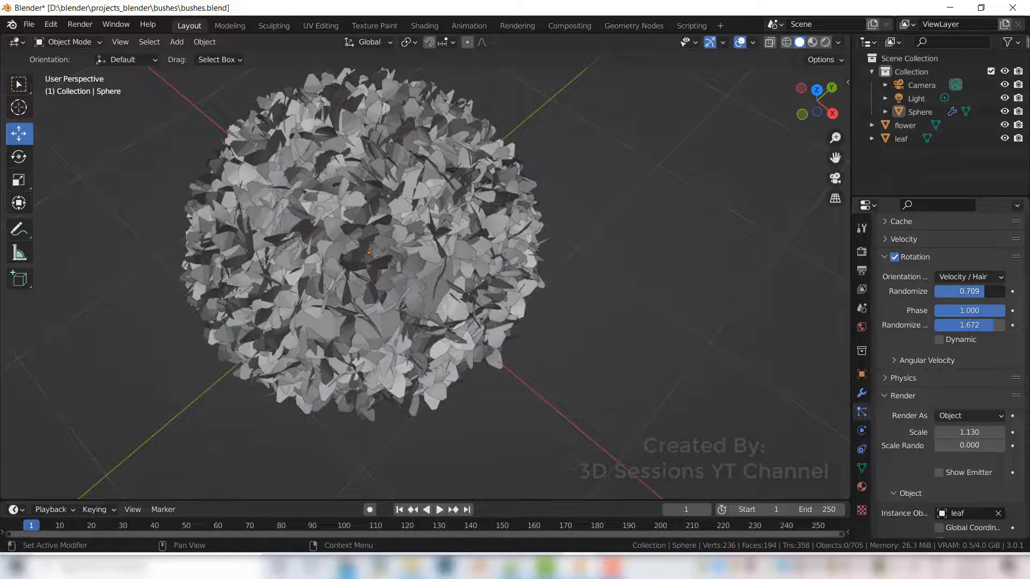
- Select the leaf object and add a new material to it
{"action": "middle_click_drag", "start_coordinate": [543, 430], "coordinate": [524, 384]}
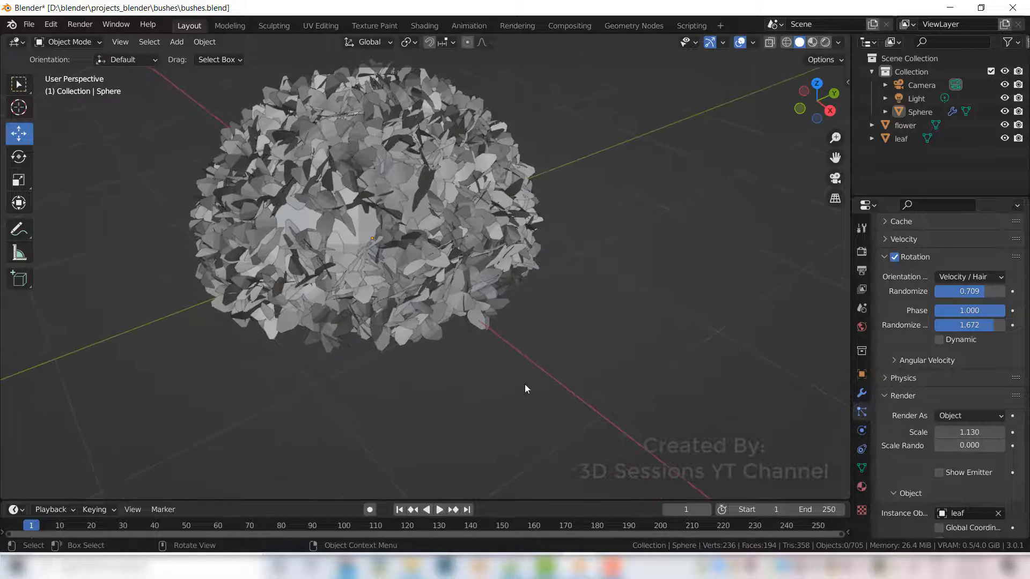
{"action": "scroll", "coordinate": [524, 384], "scroll_direction": "down", "scroll_amount": 4}
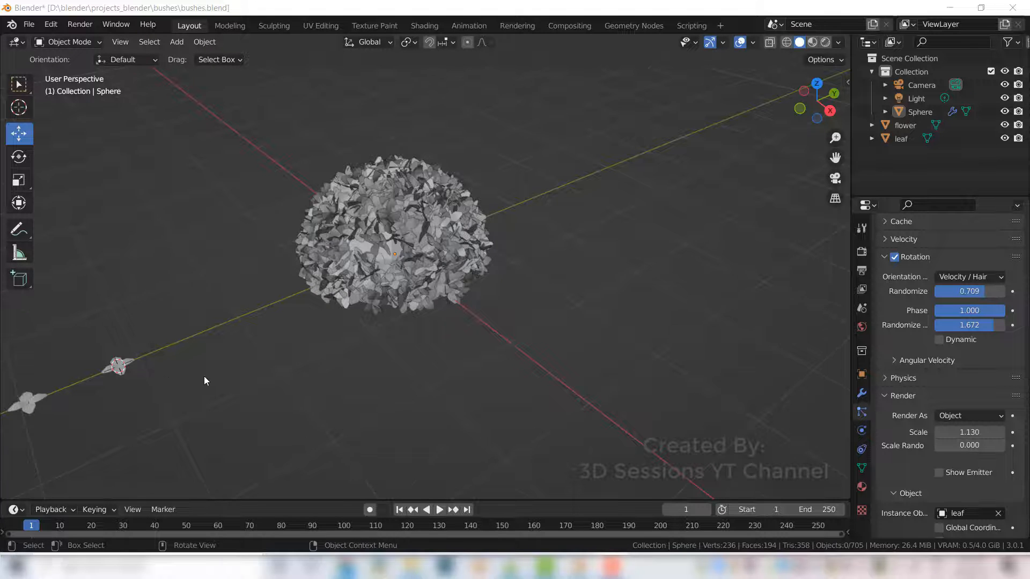
{"action": "middle_click_drag", "start_coordinate": [204, 381], "coordinate": [231, 338]}
{"action": "middle_click_drag", "start_coordinate": [371, 219], "coordinate": [493, 204], "text": "shift"}
{"action": "scroll", "coordinate": [258, 322], "scroll_direction": "up", "scroll_amount": 1}
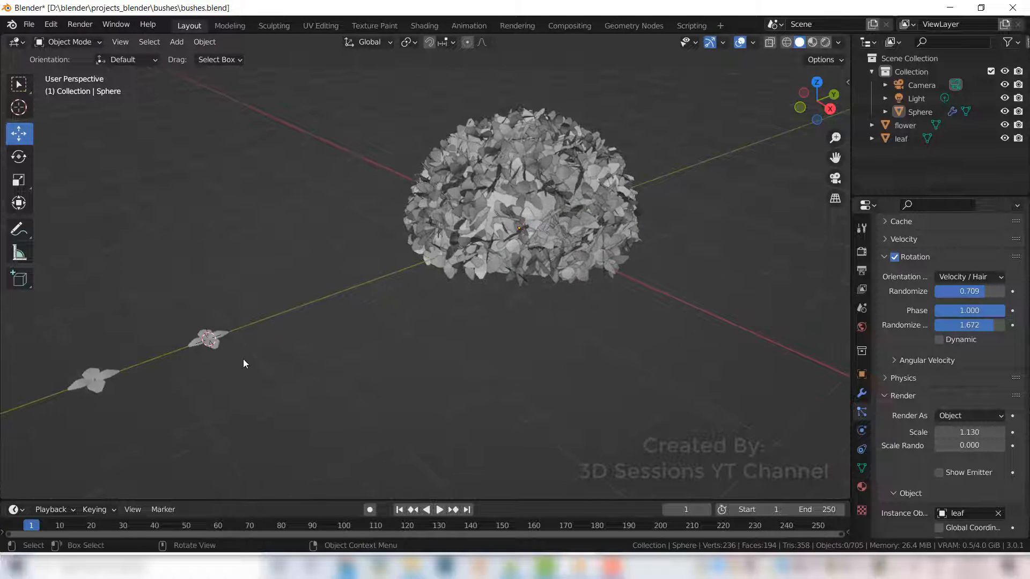
{"action": "left_click", "coordinate": [217, 344]}
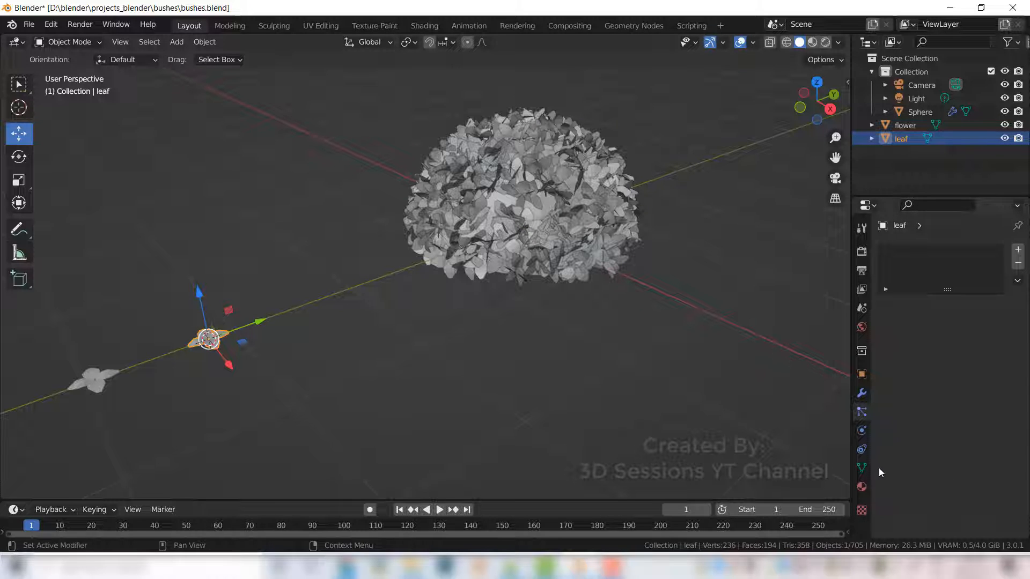
{"action": "left_click", "coordinate": [861, 487]}
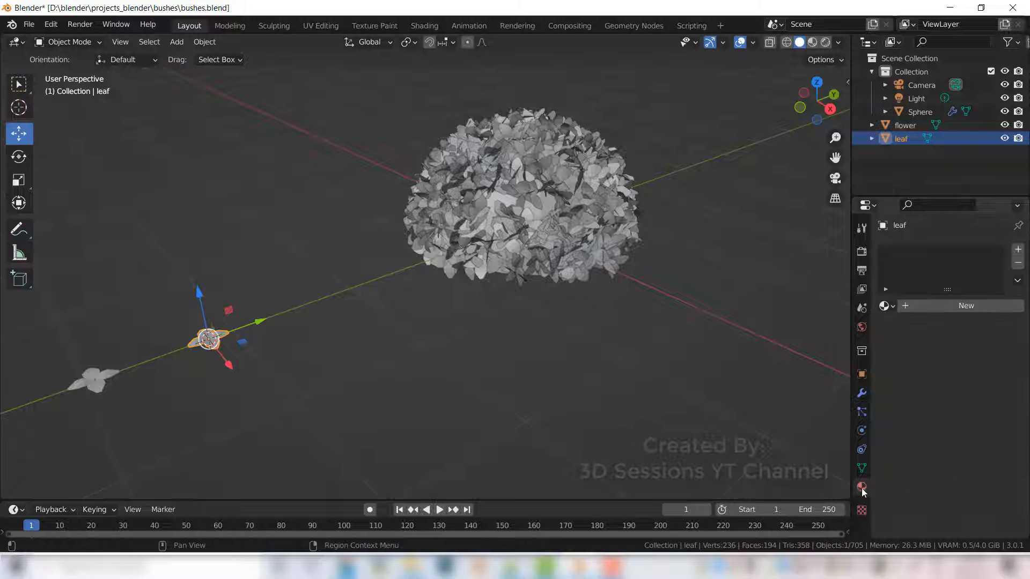
{"action": "left_click", "coordinate": [1018, 250]}
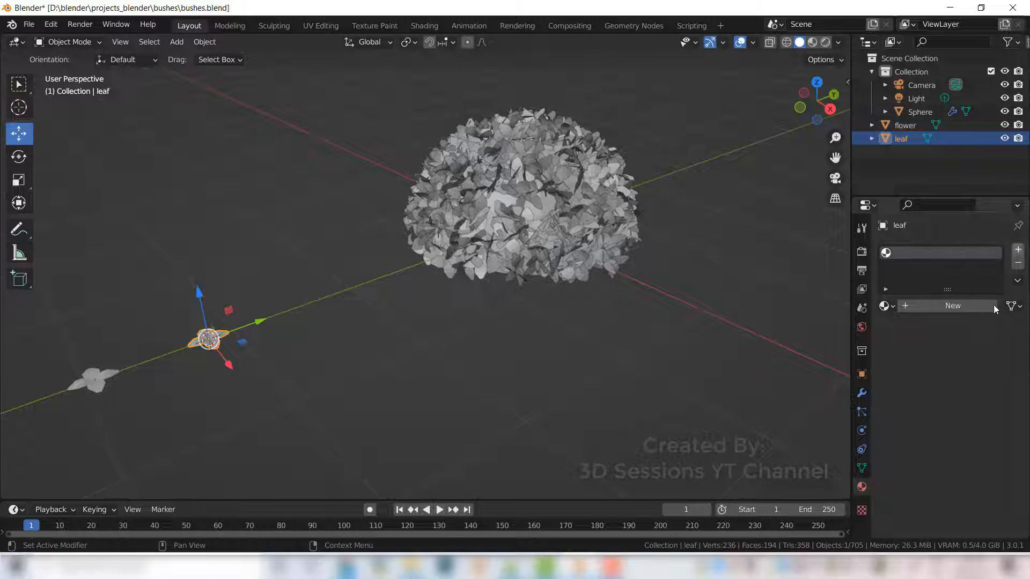
{"action": "left_click", "coordinate": [904, 307]}
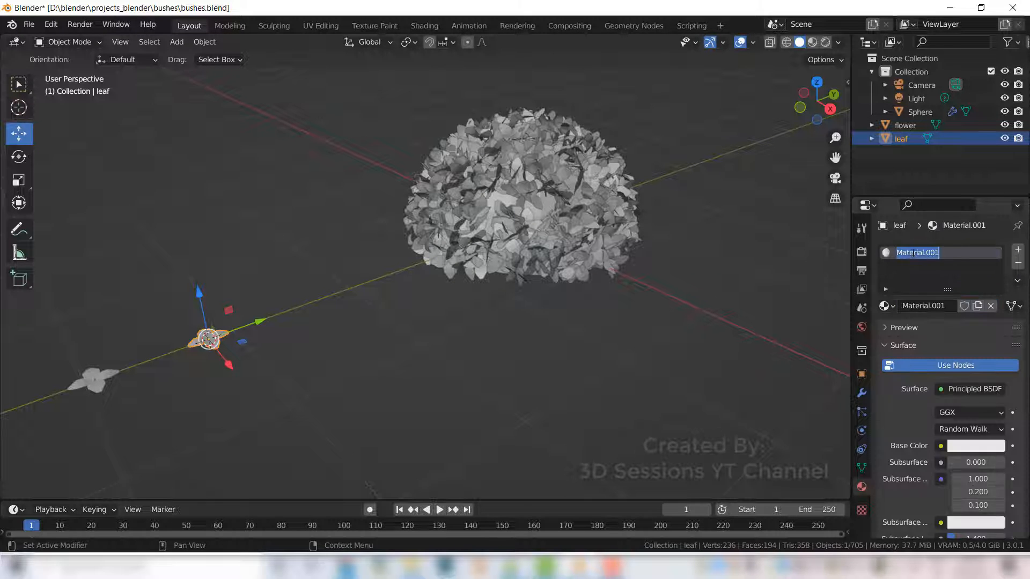
- Rename the leaf object's new material to leaf
{"action": "double_click", "coordinate": [911, 252]}
{"action": "key", "text": "BackSpace"}
{"action": "type", "text": "leaf"}
{"action": "key", "text": "Return"}
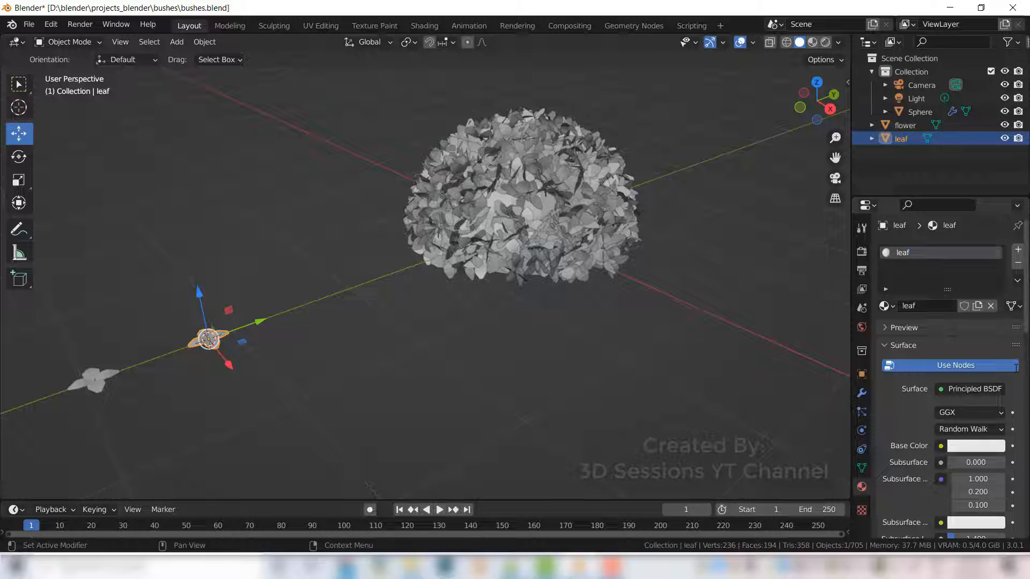
- Set the leaf material's base color to green (H 0.356, S 0.944) and switch the viewport to Material Preview shading
{"action": "left_click", "coordinate": [990, 448]}
{"action": "left_click", "coordinate": [910, 275]}
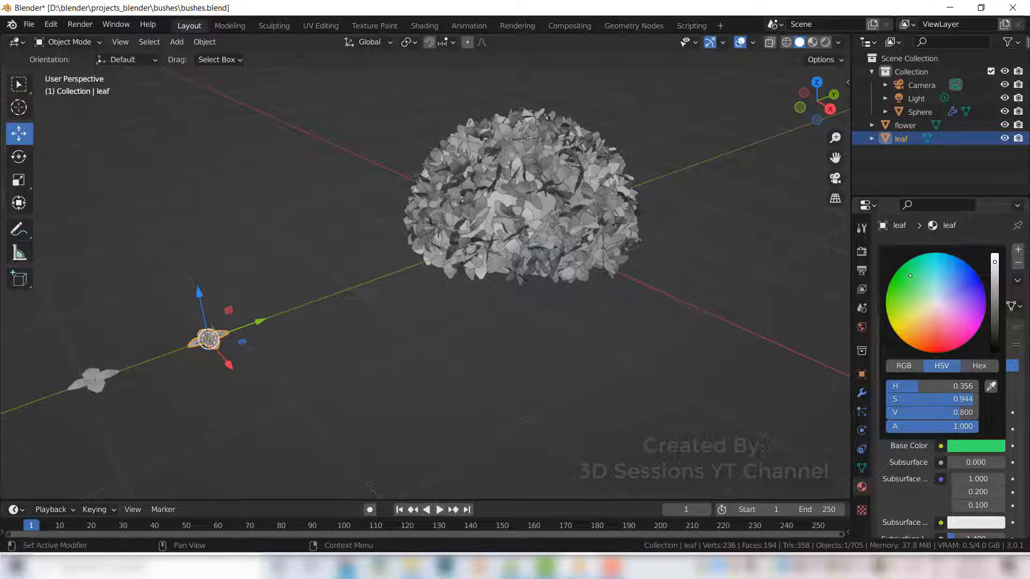
{"action": "key", "text": "z"}
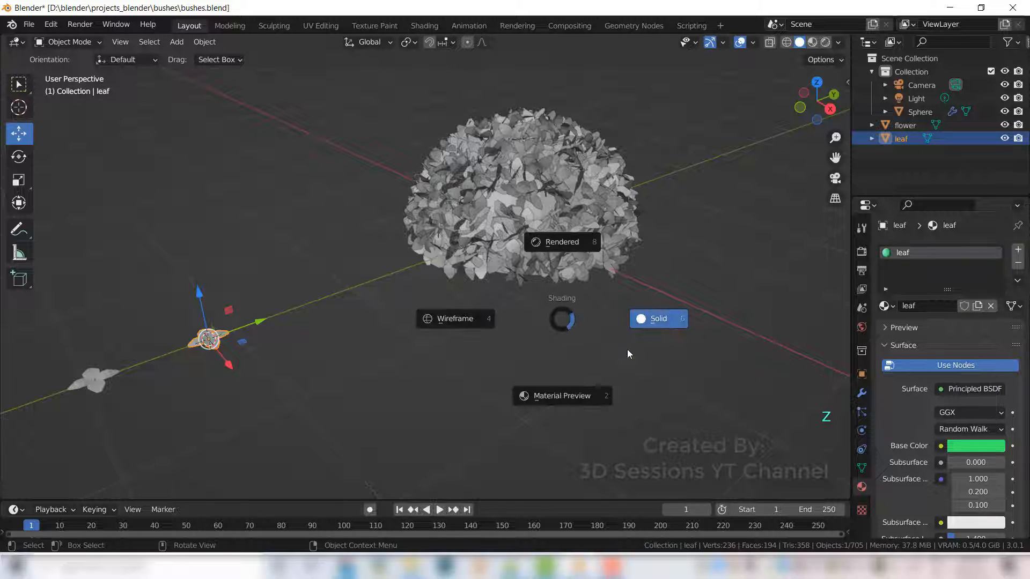
{"action": "left_click", "coordinate": [587, 394]}
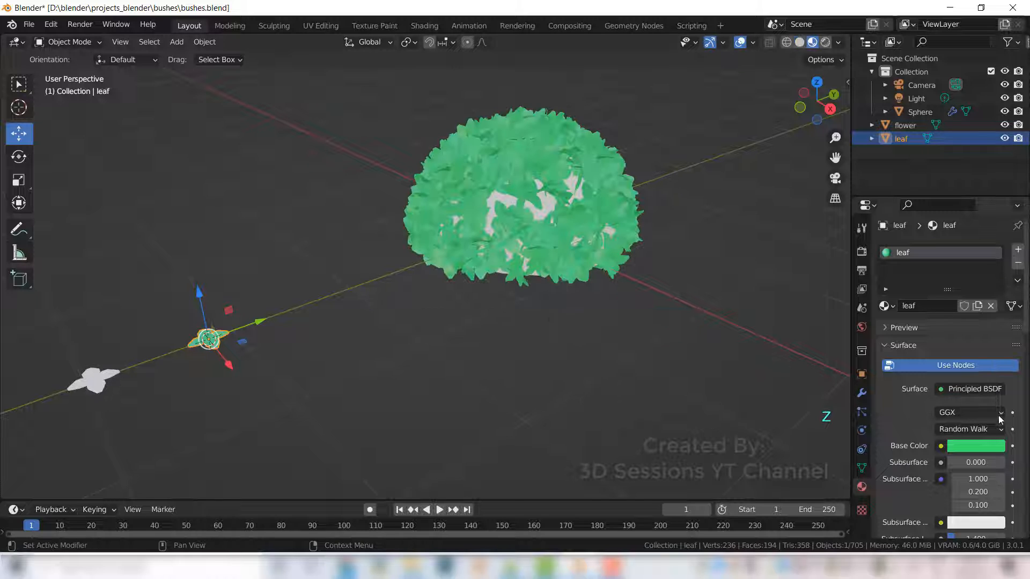
- Darken the leaf material's base color to a value of 0.112
{"action": "left_click", "coordinate": [990, 448]}
{"action": "left_click_drag", "start_coordinate": [995, 262], "coordinate": [995, 313]}
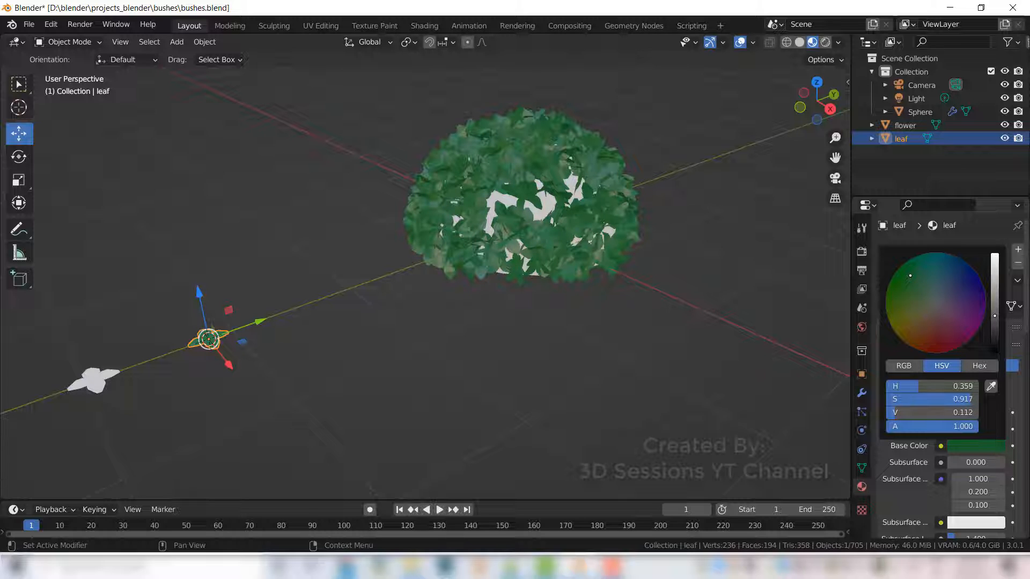
{"action": "left_click", "coordinate": [516, 409]}
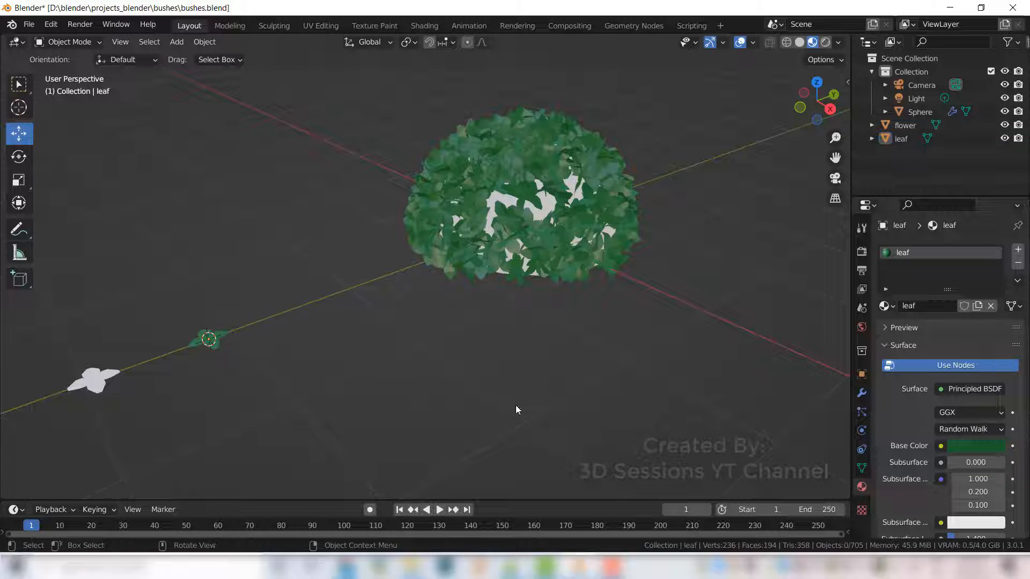
- Select the flower object and add a new material to it
{"action": "left_click", "coordinate": [97, 384]}
{"action": "left_click", "coordinate": [1018, 251]}
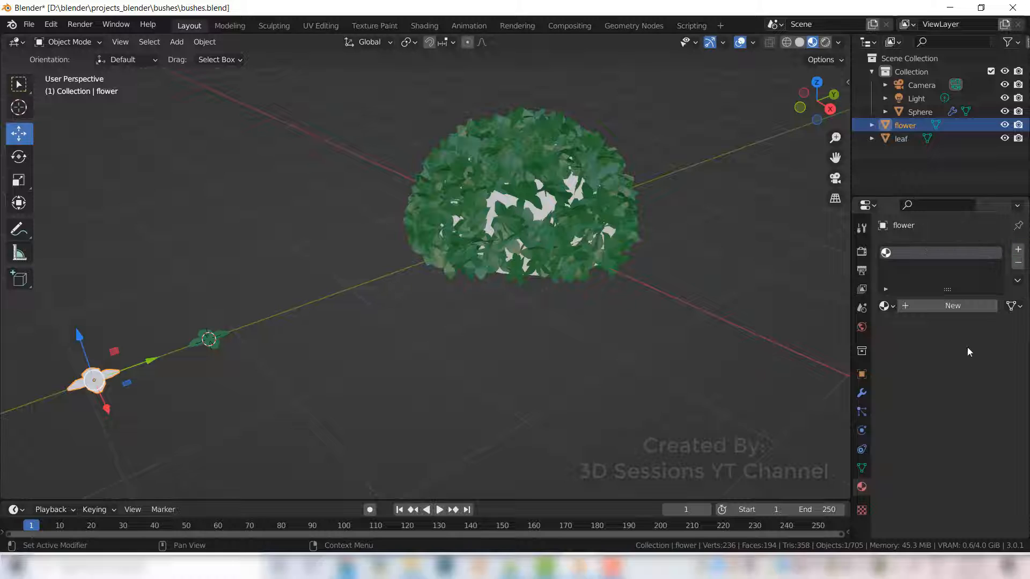
{"action": "left_click", "coordinate": [905, 305]}
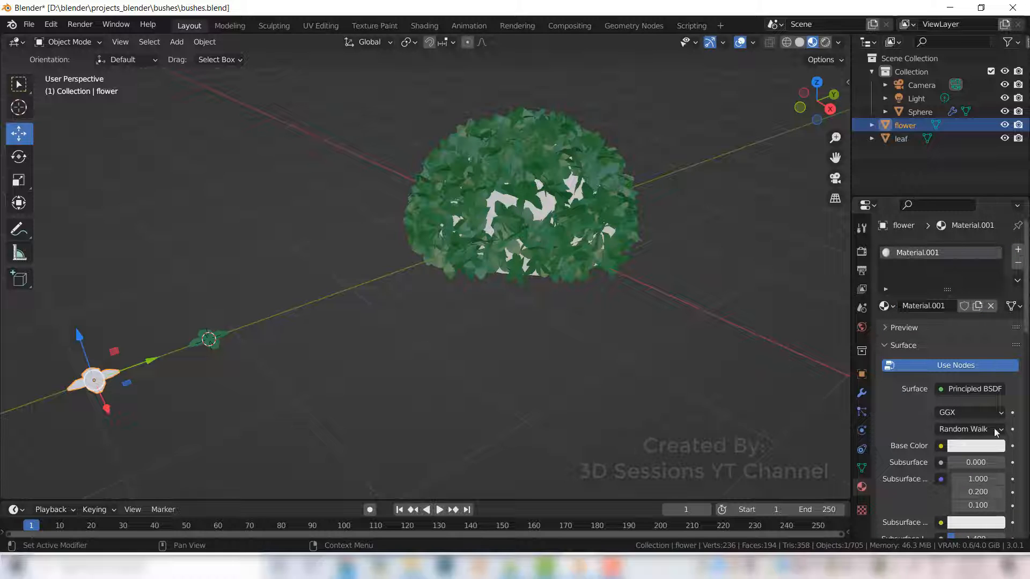
- Rename the flower object's new material to flower
{"action": "double_click", "coordinate": [897, 253]}
{"action": "key", "text": "BackSpace"}
{"action": "type", "text": "flower"}
{"action": "key", "text": "Return"}
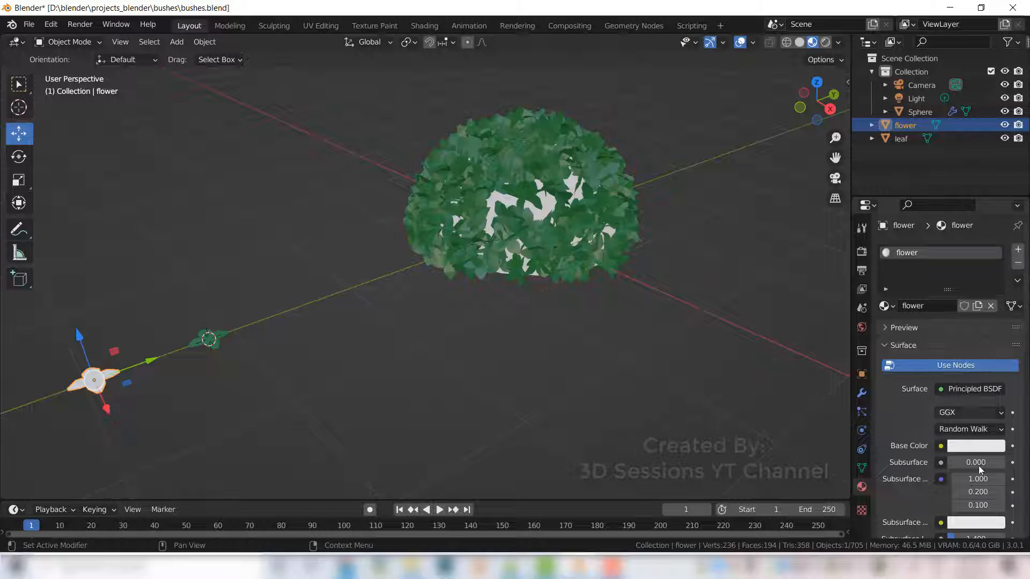
- Set the flower material's base color to pink (H 0.873, S 0.771, V 0.317)
{"action": "left_click", "coordinate": [975, 445]}
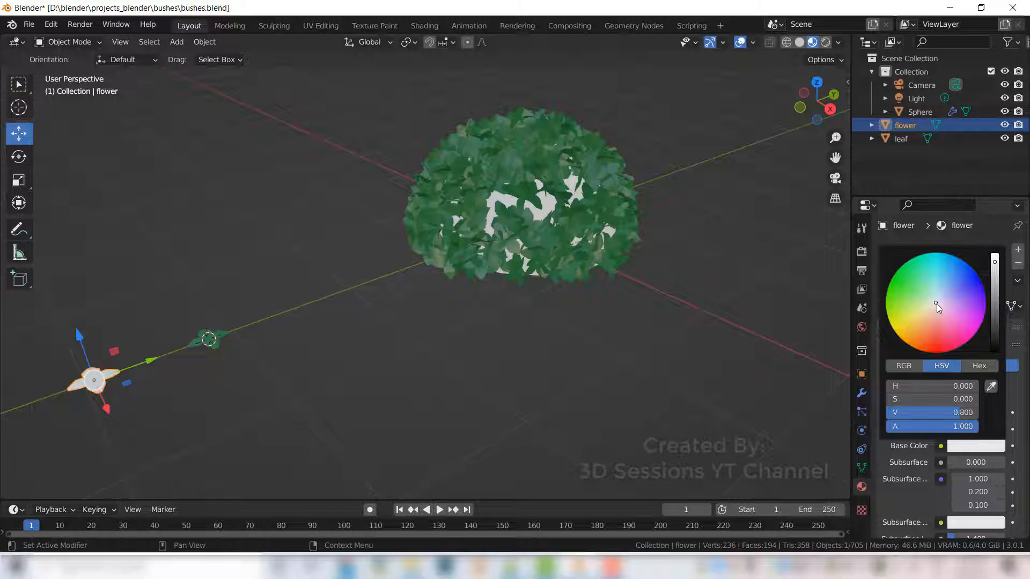
{"action": "left_click_drag", "start_coordinate": [937, 303], "coordinate": [955, 319]}
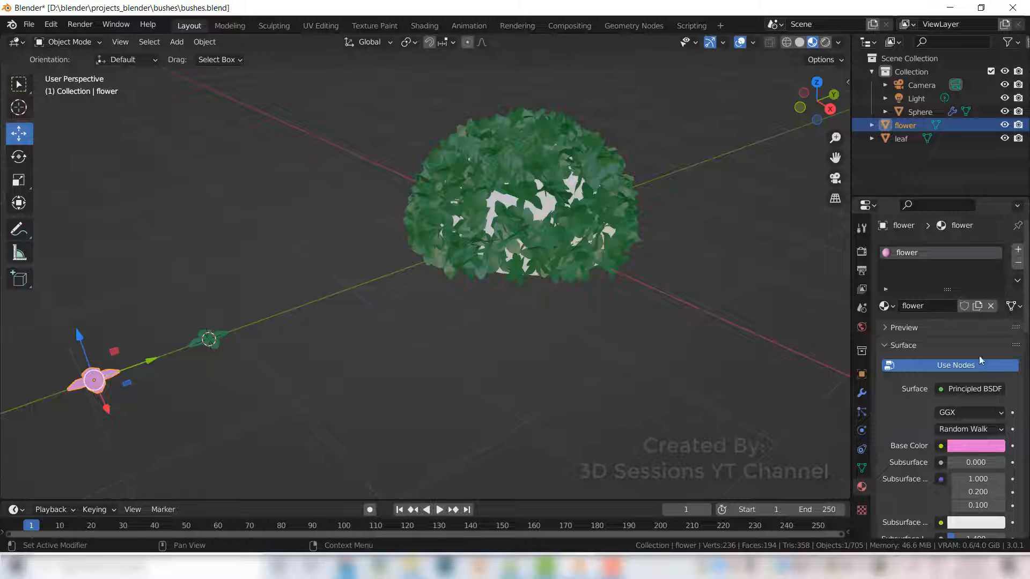
{"action": "left_click", "coordinate": [971, 447]}
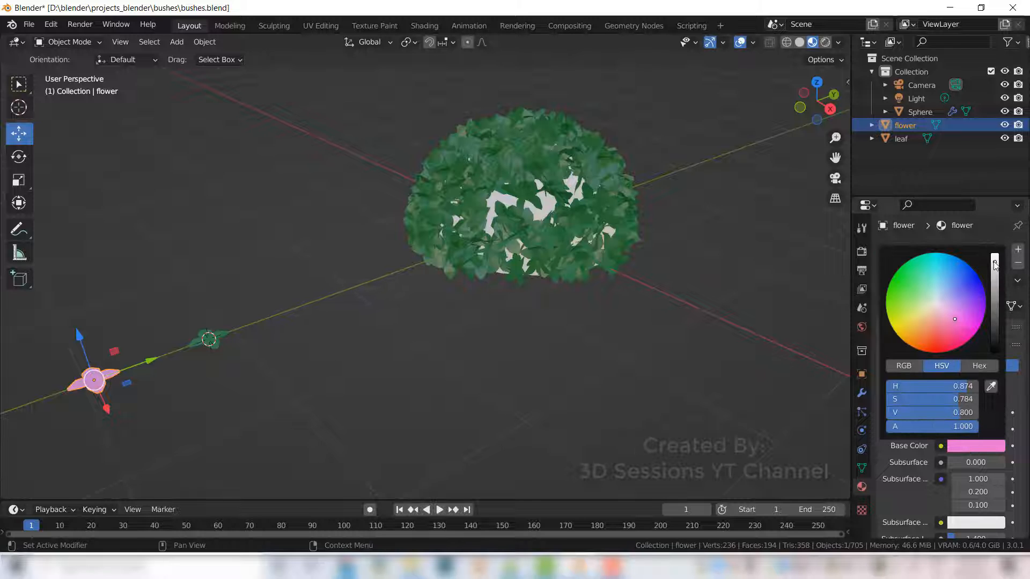
{"action": "left_click_drag", "start_coordinate": [994, 264], "coordinate": [995, 289]}
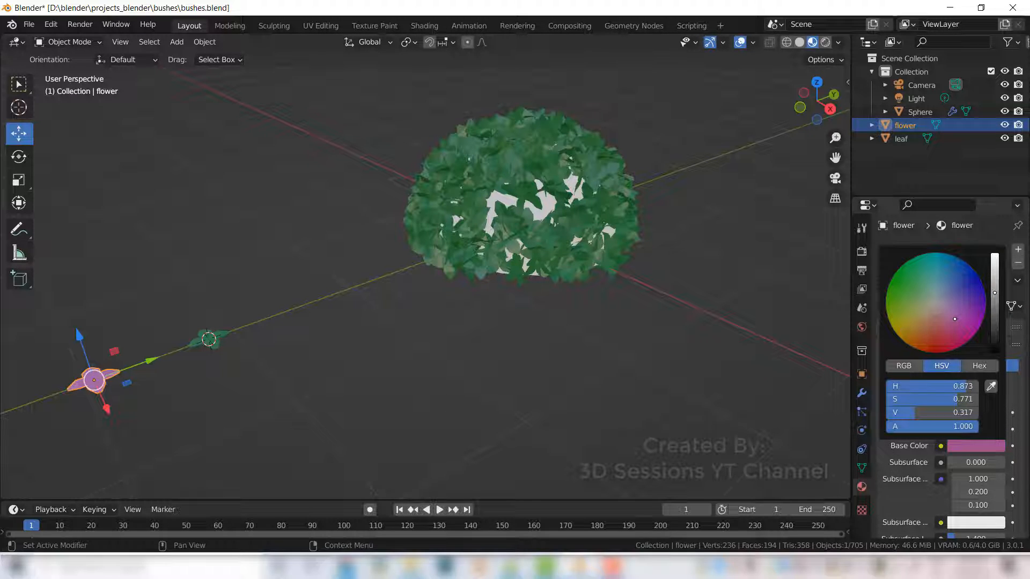
{"action": "left_click_drag", "start_coordinate": [953, 317], "coordinate": [953, 320]}
{"action": "left_click", "coordinate": [228, 404]}
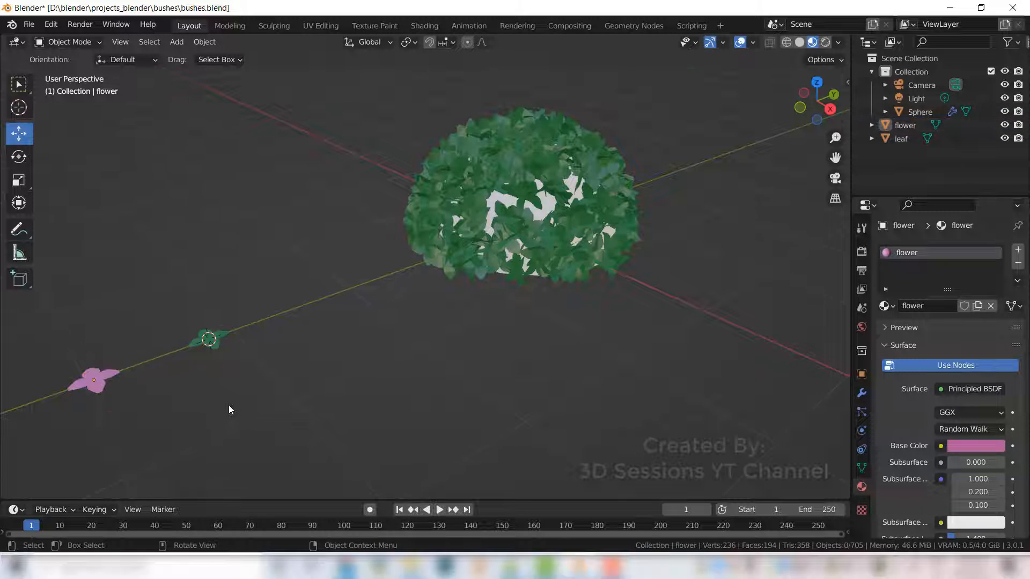
- Add a second material slot to the flower with a new material named flower1 and an orange-red base color
{"action": "scroll", "coordinate": [229, 404], "scroll_direction": "up", "scroll_amount": 3}
{"action": "middle_click_drag", "start_coordinate": [114, 407], "coordinate": [427, 308], "text": "shift"}
{"action": "scroll", "coordinate": [433, 307], "scroll_direction": "up", "scroll_amount": 4}
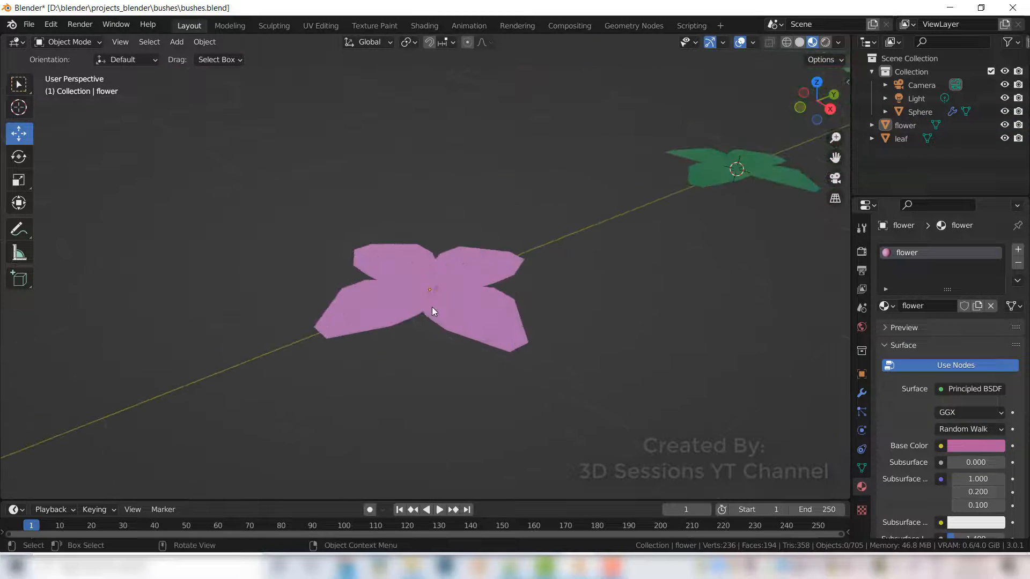
{"action": "left_click", "coordinate": [1017, 249]}
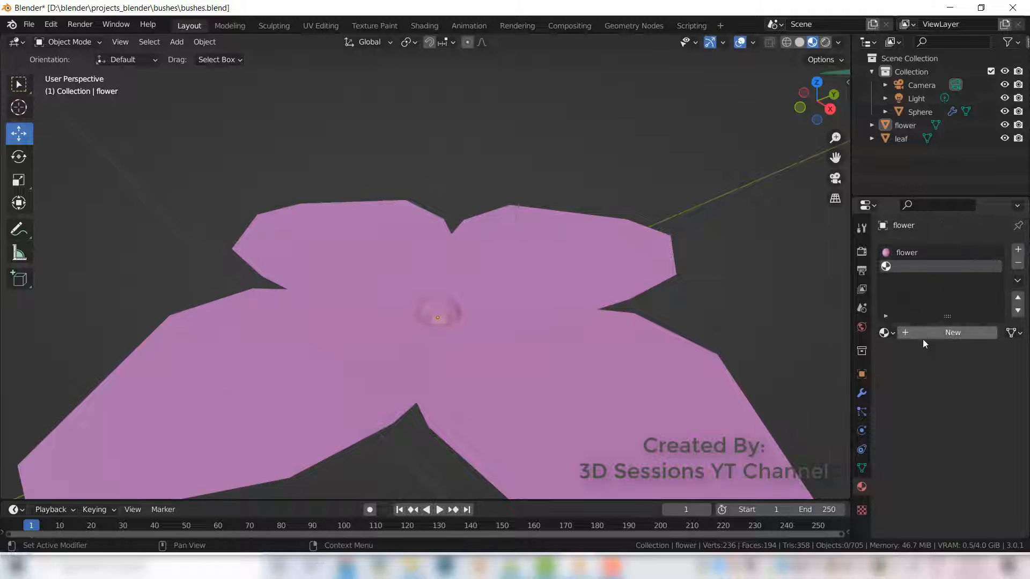
{"action": "double_click", "coordinate": [905, 266]}
{"action": "type", "text": "f"}
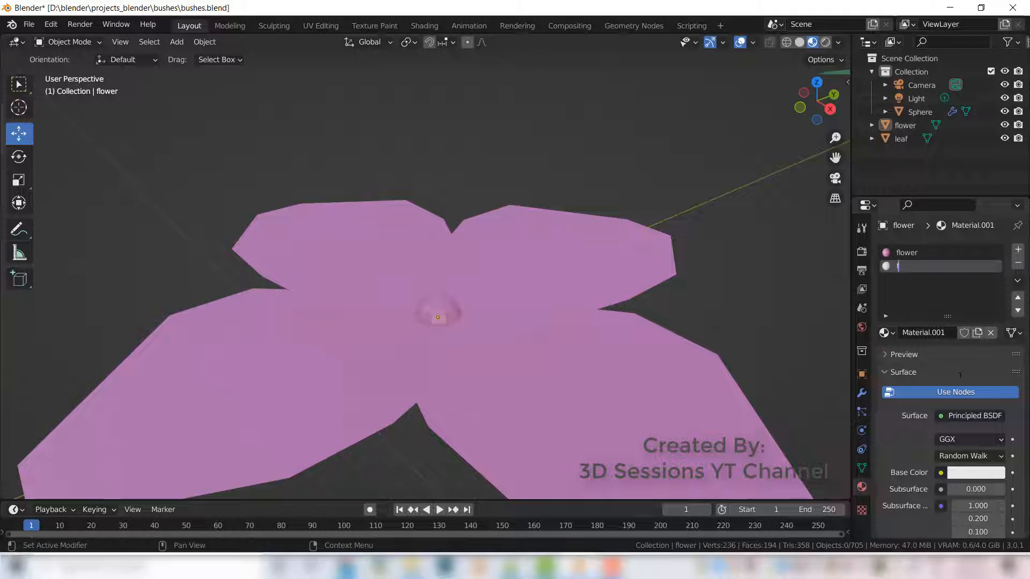
{"action": "type", "text": "lower1"}
{"action": "key", "text": "Return"}
{"action": "left_click", "coordinate": [973, 472]}
{"action": "left_click_drag", "start_coordinate": [936, 331], "coordinate": [931, 365]}
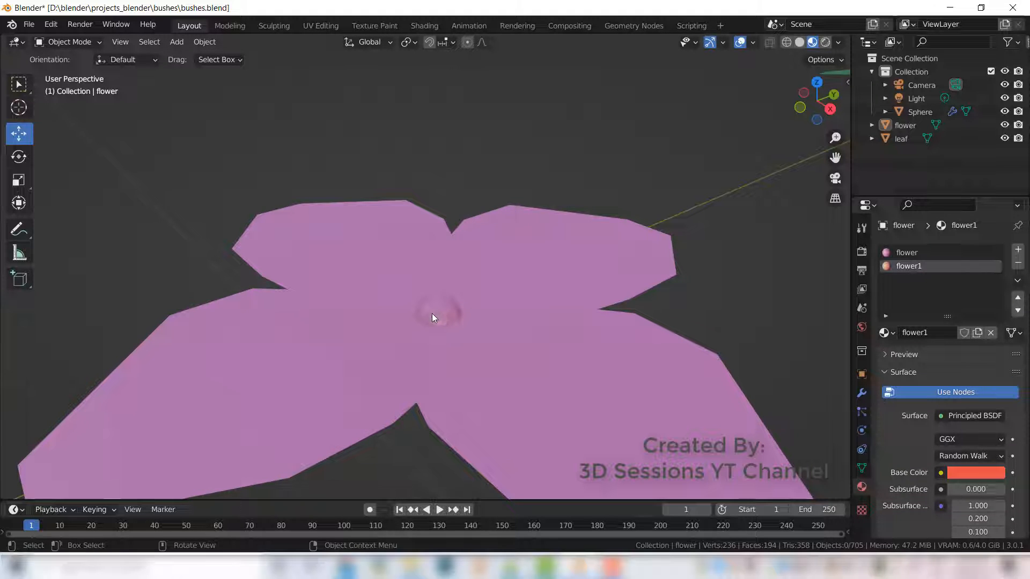
- Assign the flower1 material to the flower's linked center geometry in Edit Mode
{"action": "left_click", "coordinate": [435, 318]}
{"action": "key", "text": "Tab"}
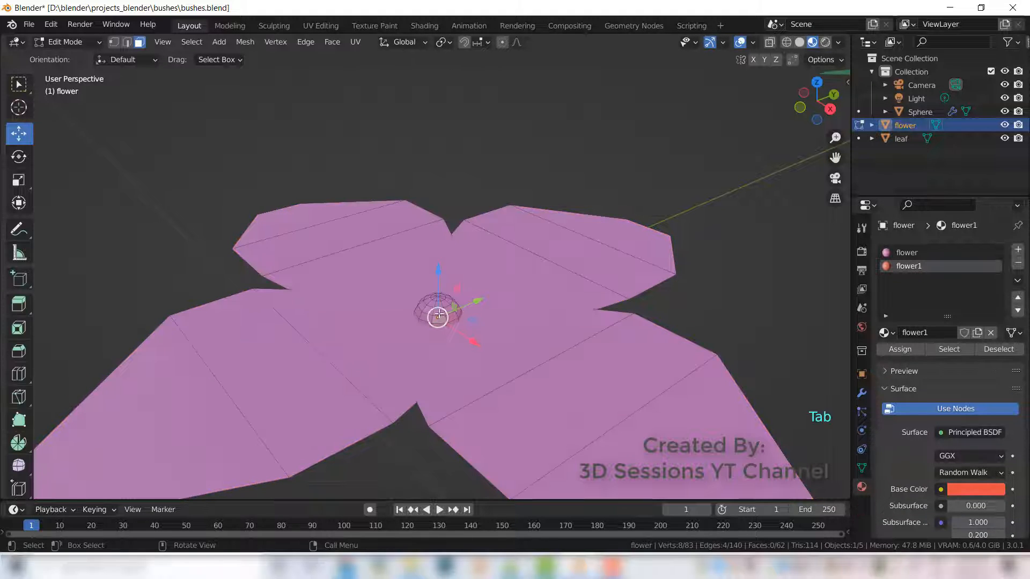
{"action": "key", "text": "l"}
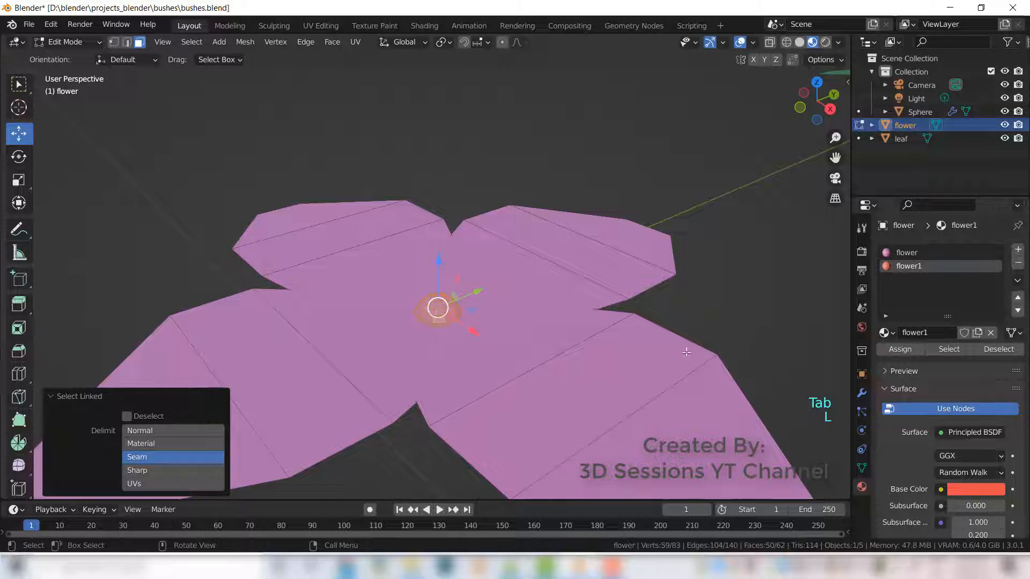
{"action": "left_click", "coordinate": [894, 349]}
{"action": "key", "text": "Tab"}
- Save the blend file
{"action": "scroll", "coordinate": [723, 307], "scroll_direction": "down", "scroll_amount": 6}
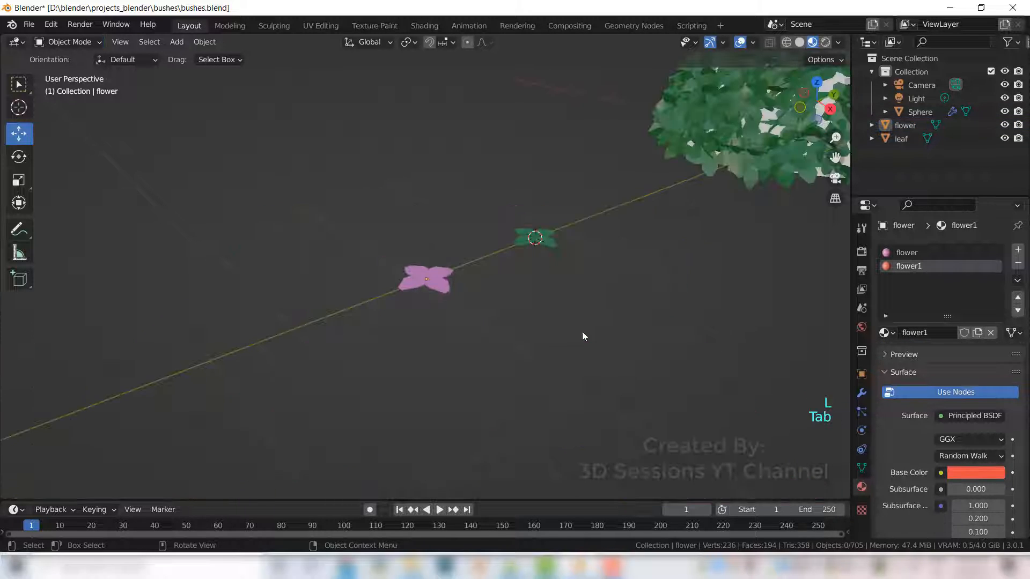
{"action": "left_click", "coordinate": [436, 281]}
{"action": "left_click", "coordinate": [511, 362]}
{"action": "scroll", "coordinate": [518, 349], "scroll_direction": "down", "scroll_amount": 1}
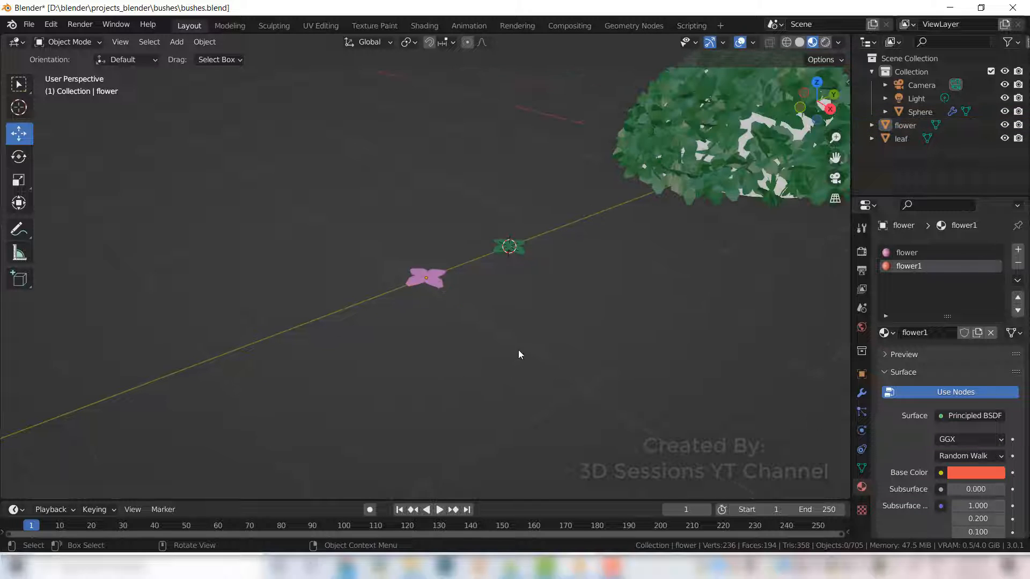
{"action": "scroll", "coordinate": [439, 345], "scroll_direction": "up", "scroll_amount": 5}
{"action": "scroll", "coordinate": [483, 316], "scroll_direction": "down", "scroll_amount": 4}
{"action": "middle_click_drag", "start_coordinate": [525, 282], "coordinate": [508, 311]}
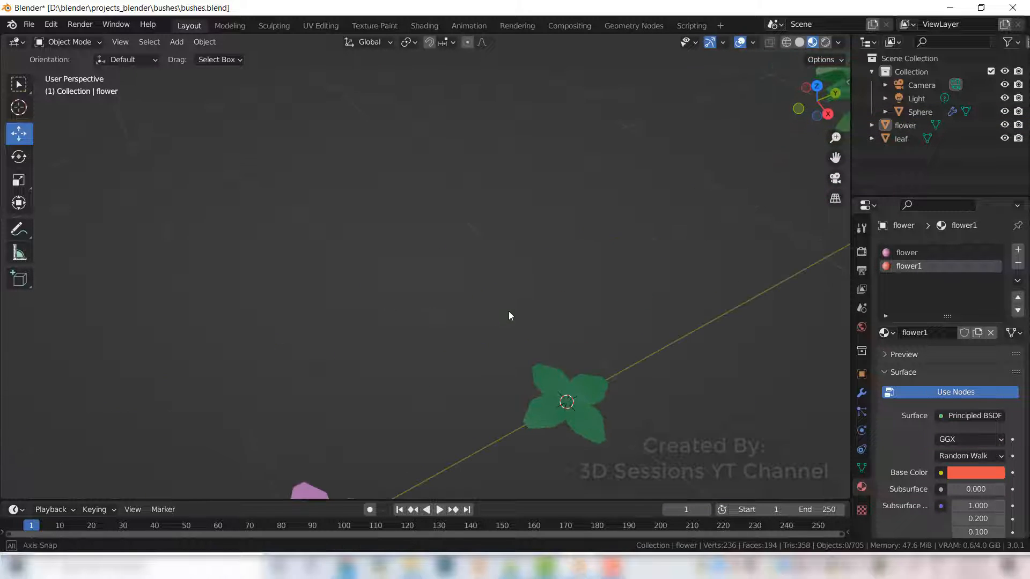
{"action": "scroll", "coordinate": [507, 311], "scroll_direction": "down", "scroll_amount": 1}
{"action": "scroll", "coordinate": [526, 400], "scroll_direction": "down", "scroll_amount": 3}
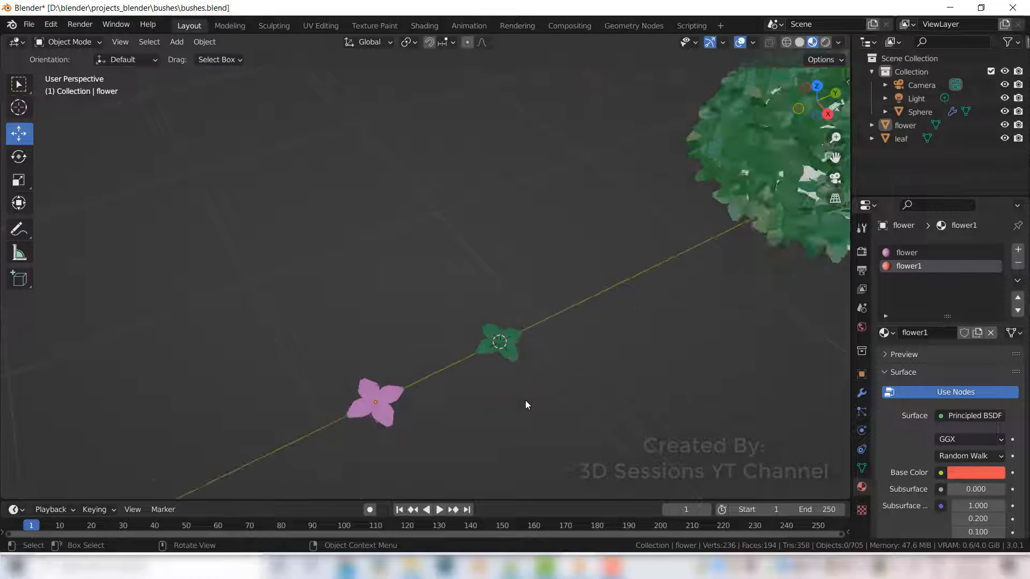
{"action": "scroll", "coordinate": [663, 317], "scroll_direction": "down", "scroll_amount": 4}
{"action": "middle_click_drag", "start_coordinate": [668, 298], "coordinate": [511, 373], "text": "shift"}
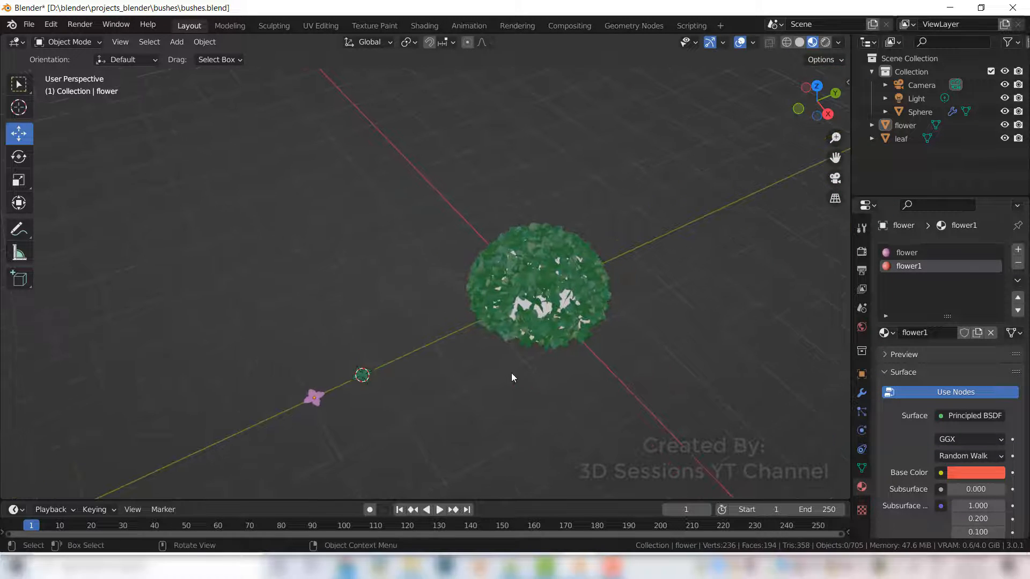
{"action": "key", "text": "ctrl+s"}
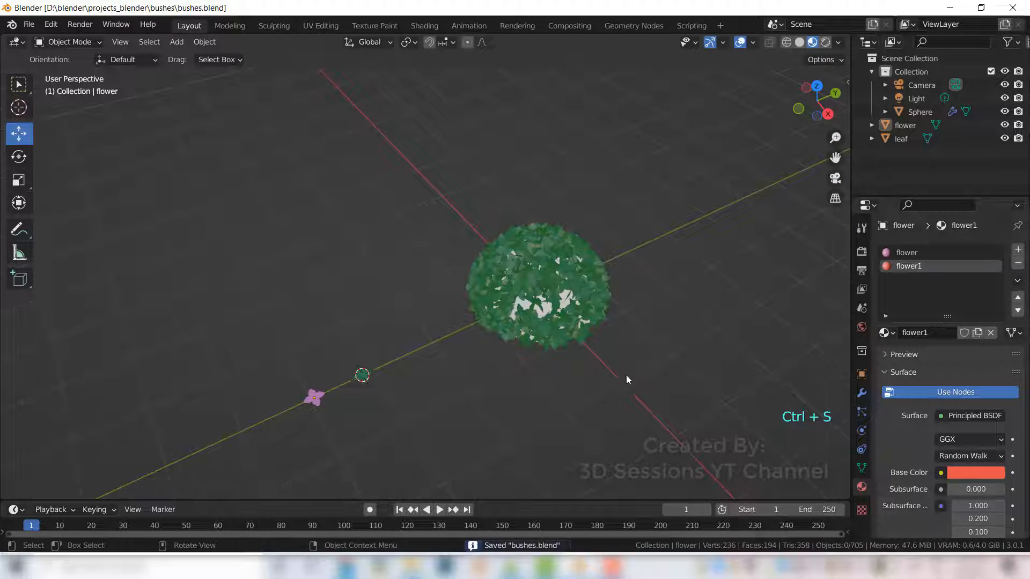
{"action": "left_click", "coordinate": [546, 285]}
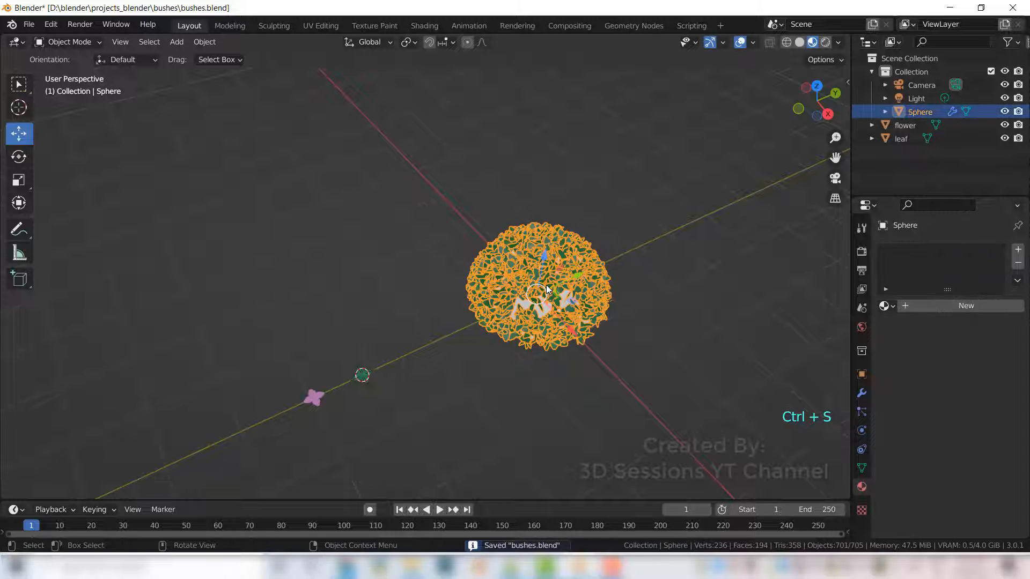
{"action": "left_click", "coordinate": [567, 397]}
{"action": "key", "text": "ctrl+s"}
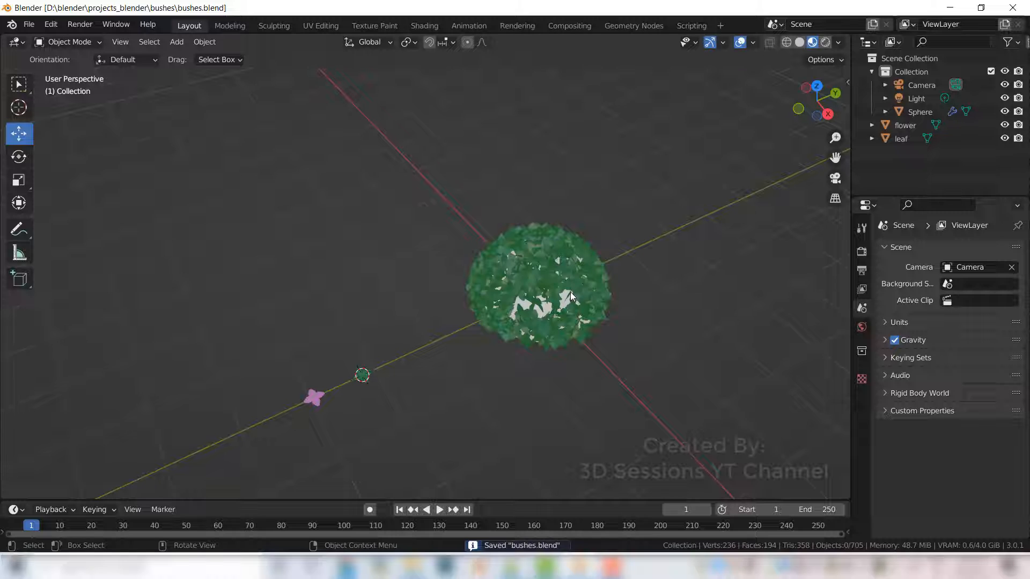
- Duplicate the bush sphere and move the copy about 3.6 m along Y
{"action": "left_click", "coordinate": [570, 292]}
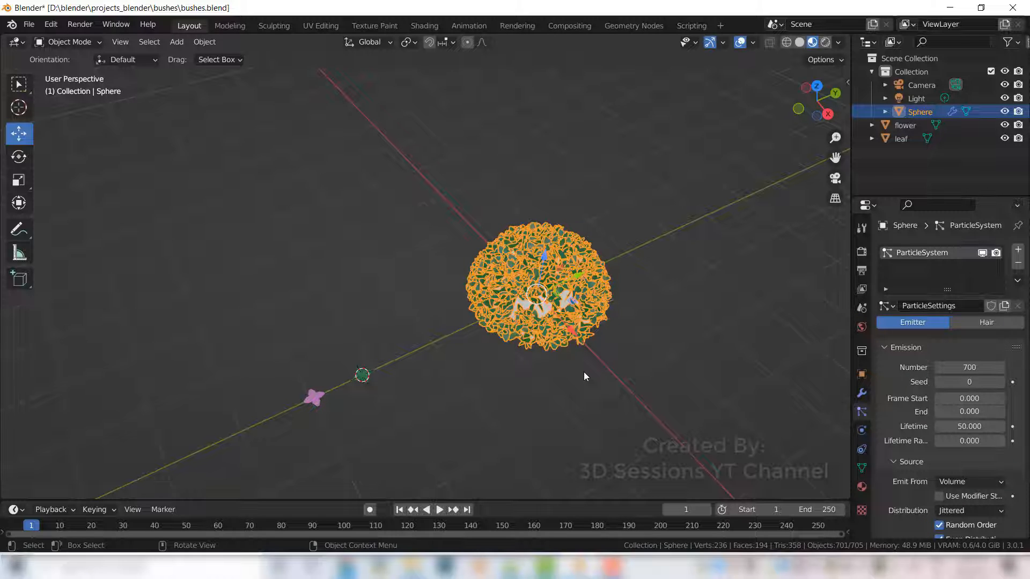
{"action": "key", "text": "shift+d"}
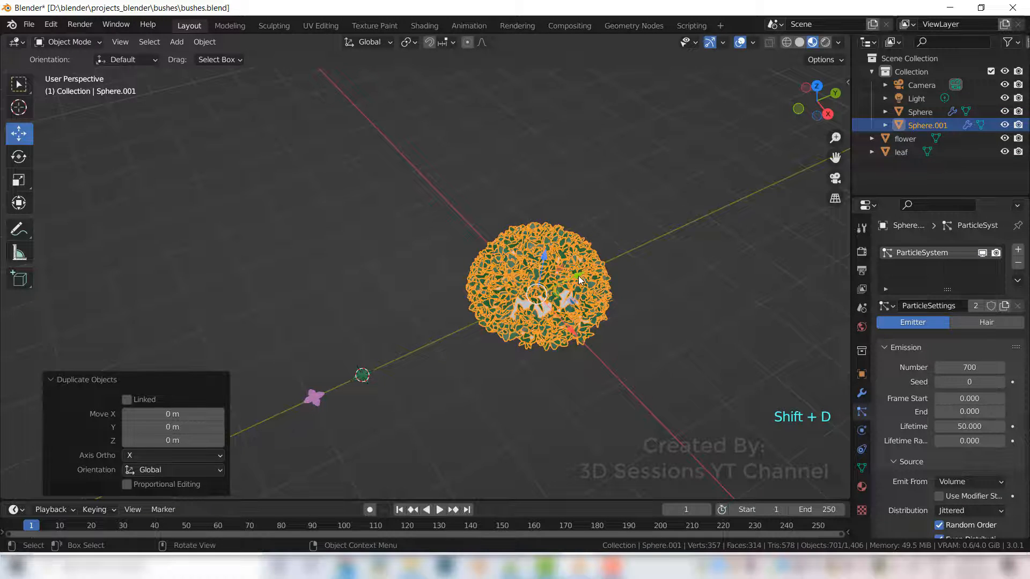
{"action": "left_click", "coordinate": [735, 210]}
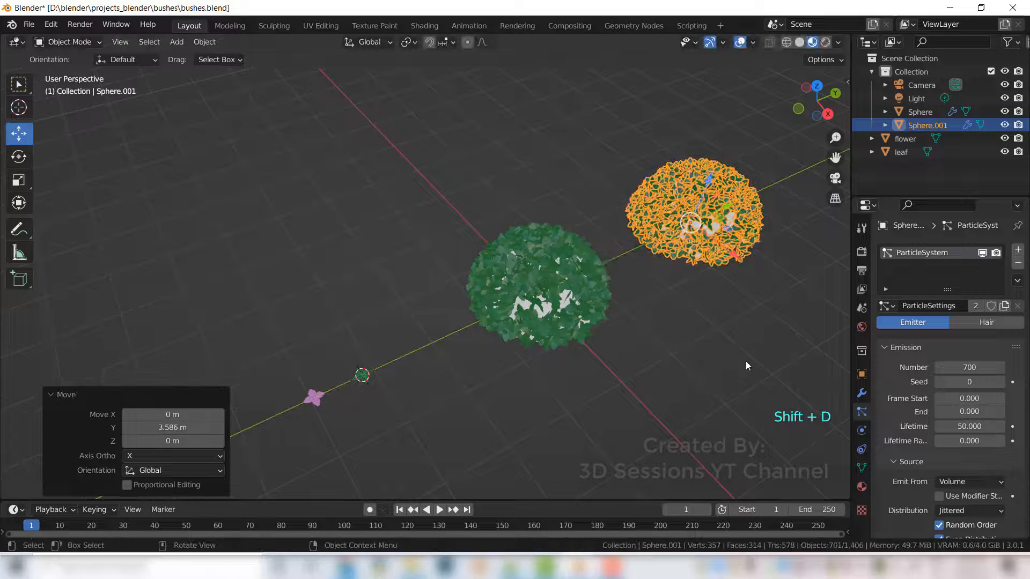
- Rename the duplicate sphere's particle system to leaf and reselect the duplicate
{"action": "middle_click_drag", "start_coordinate": [692, 362], "coordinate": [606, 358]}
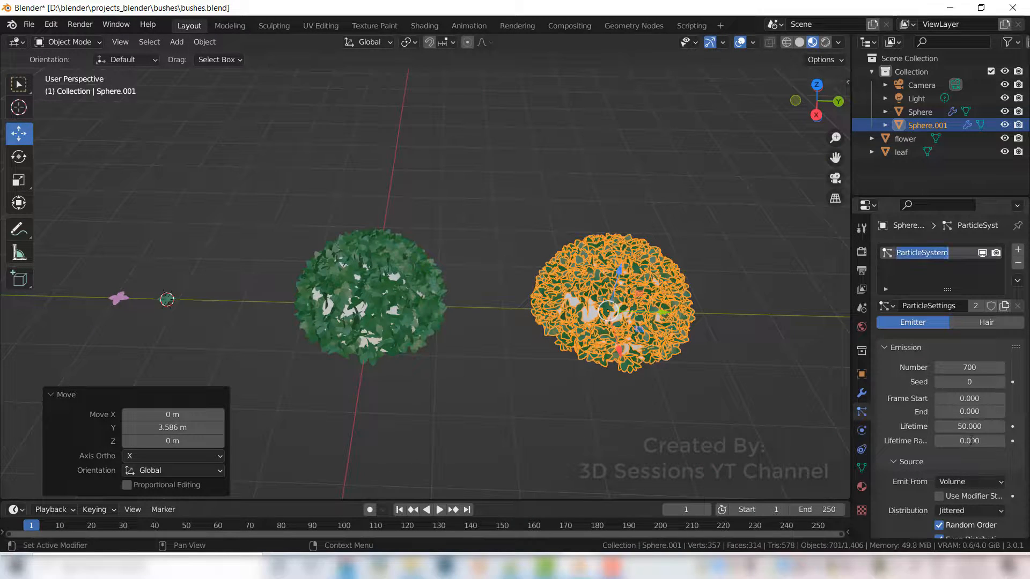
{"action": "key", "text": "BackSpace"}
{"action": "type", "text": "leaf"}
{"action": "key", "text": "Return"}
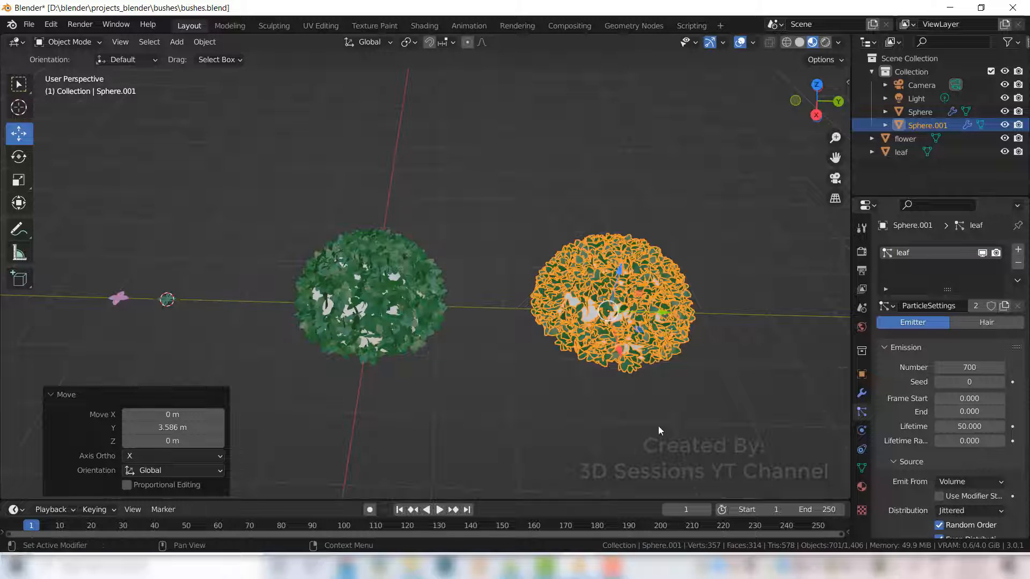
{"action": "left_click", "coordinate": [416, 299]}
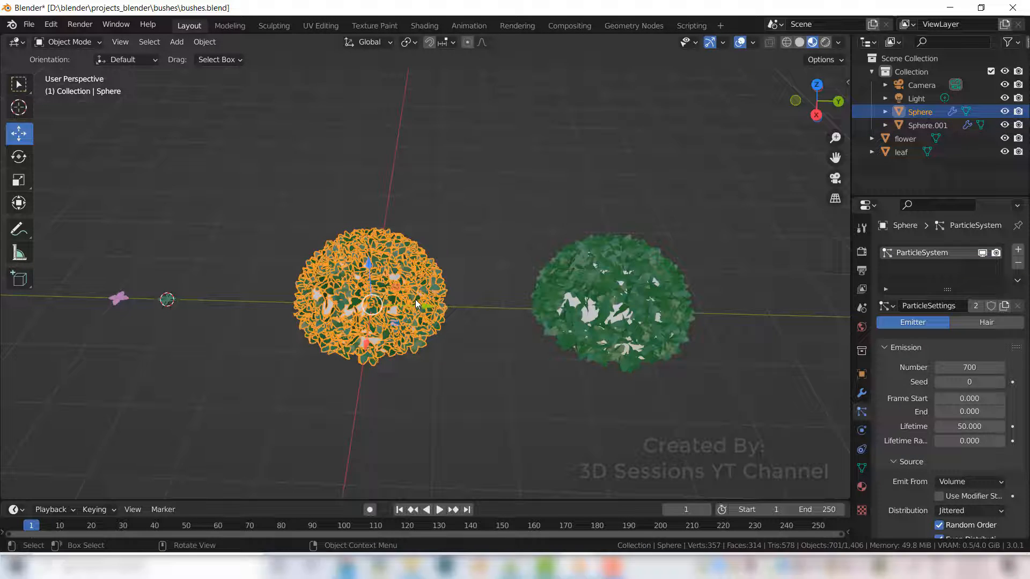
{"action": "left_click", "coordinate": [649, 327]}
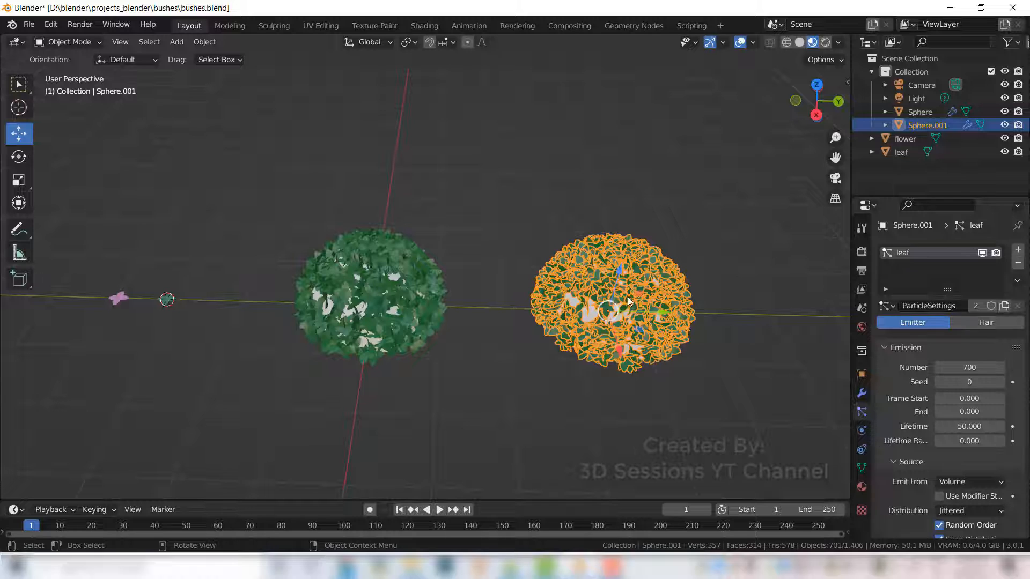
- Add a second particle system to the duplicate sphere and name it flower
{"action": "left_click", "coordinate": [1018, 250]}
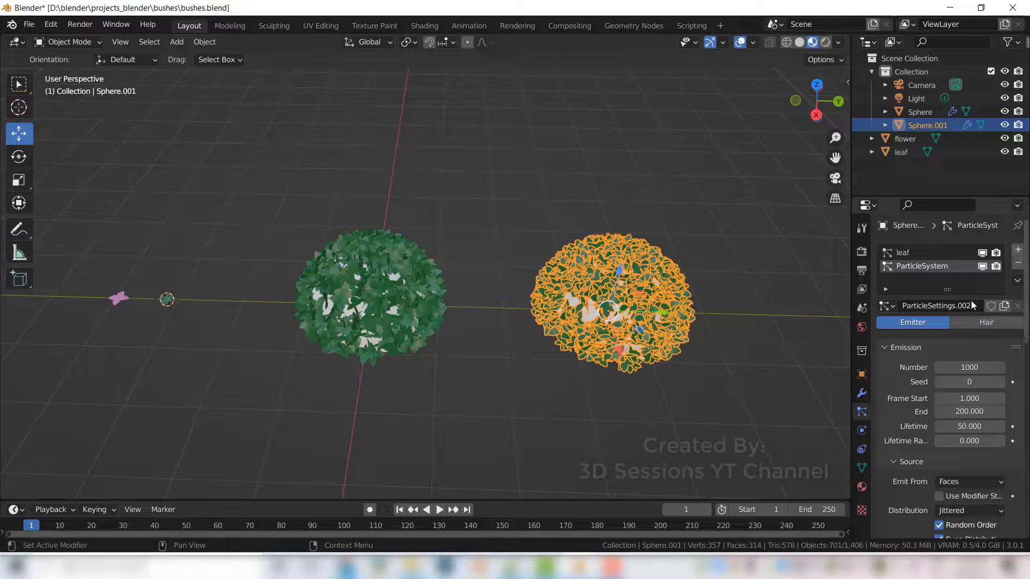
{"action": "double_click", "coordinate": [908, 267]}
{"action": "type", "text": "flowe"}
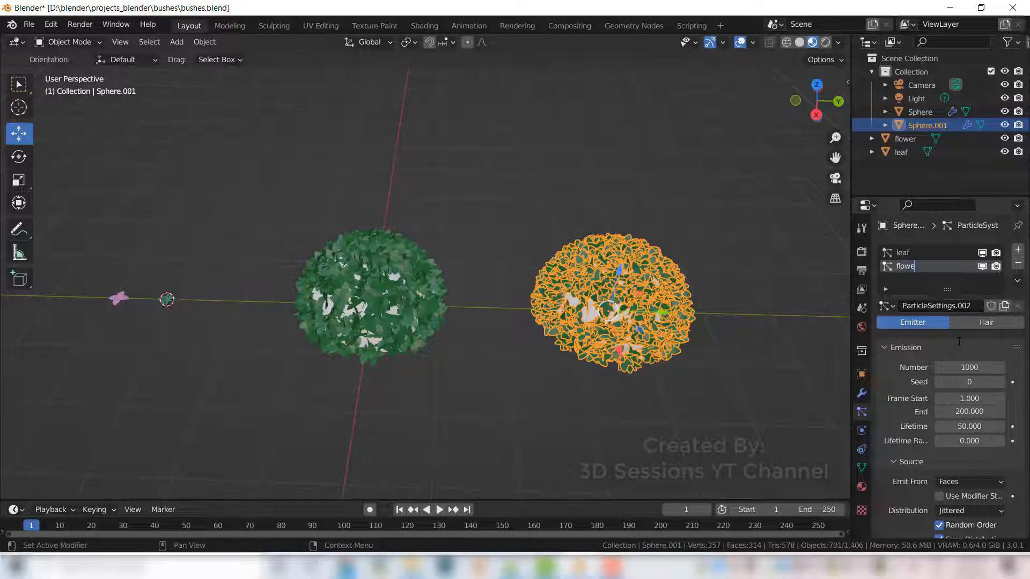
{"action": "type", "text": "r"}
{"action": "key", "text": "Return"}
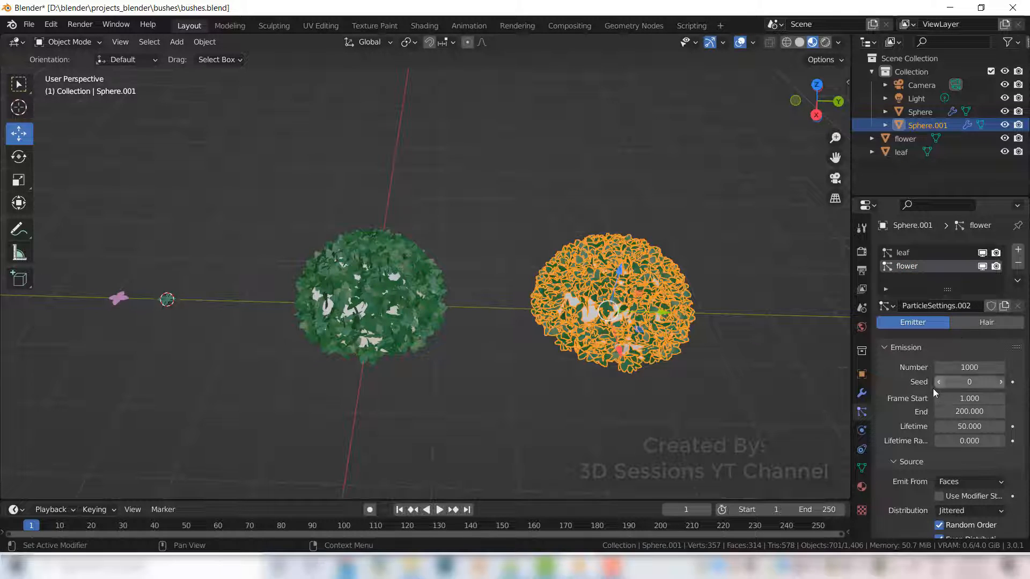
- Set the flower system's frame start and end to 0 and emit particles from the volume
{"action": "scroll", "coordinate": [932, 388], "scroll_direction": "down", "scroll_amount": 2}
{"action": "left_click", "coordinate": [966, 355]}
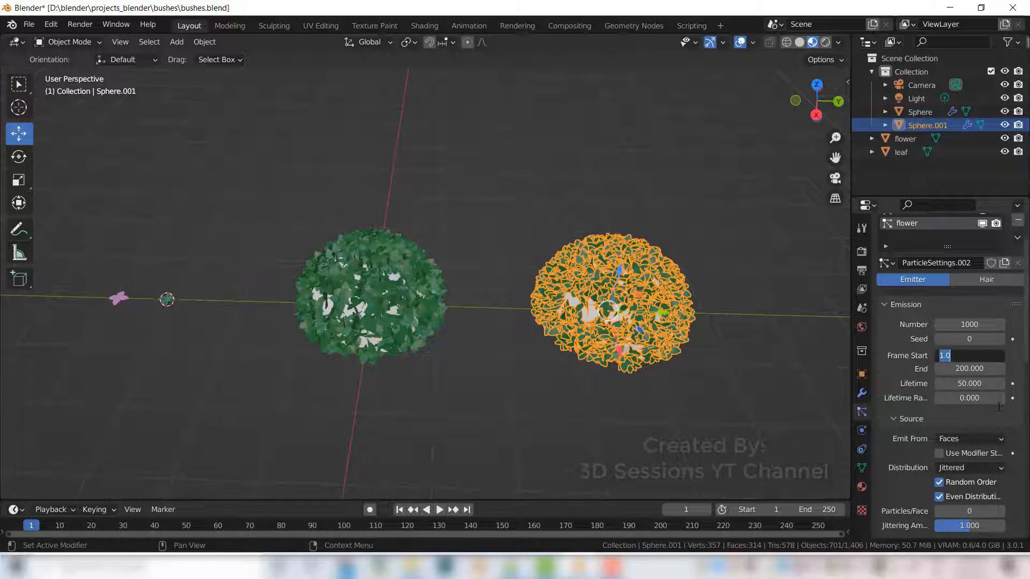
{"action": "type", "text": "0"}
{"action": "key", "text": "Tab"}
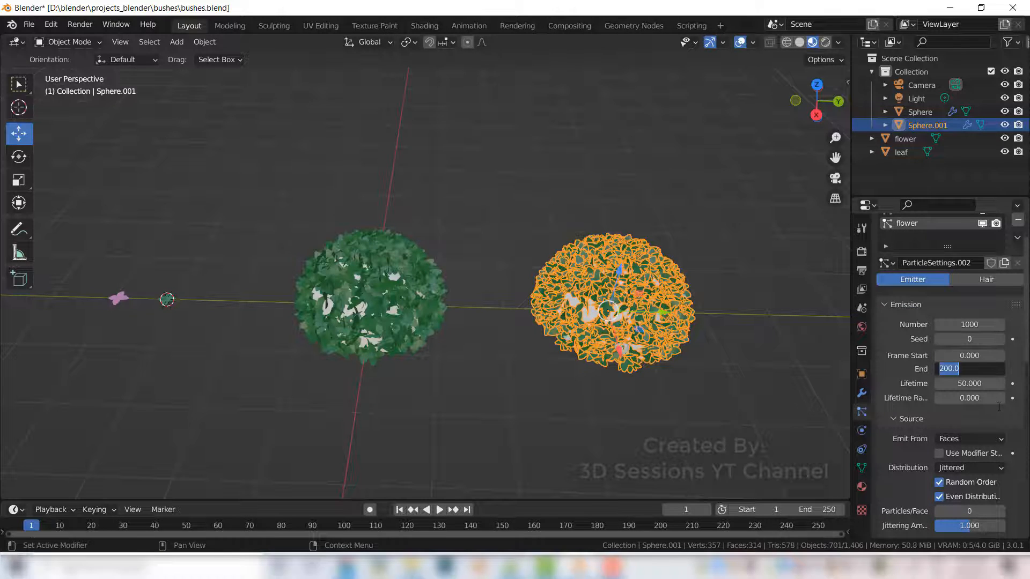
{"action": "type", "text": "0"}
{"action": "key", "text": "Tab"}
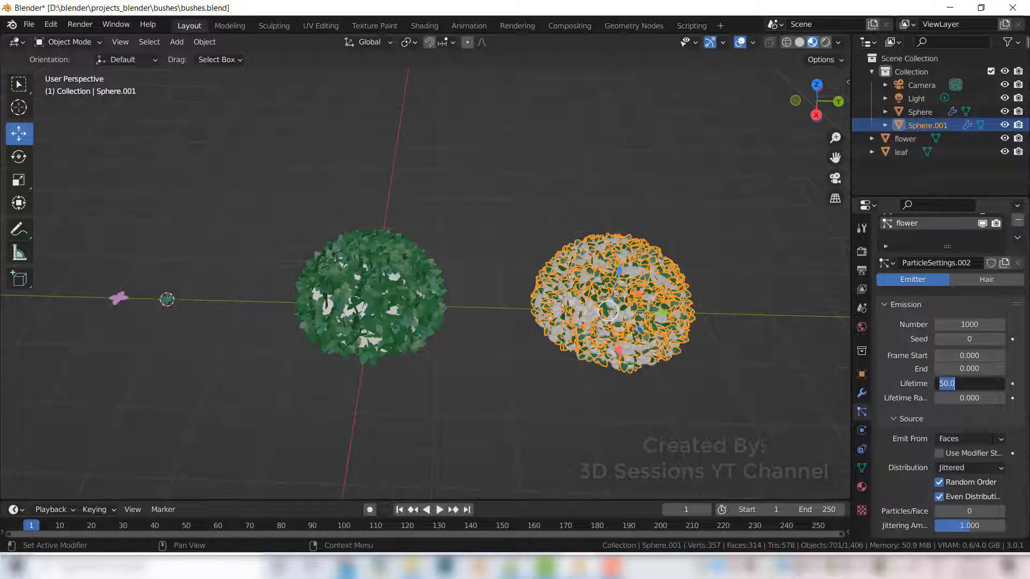
{"action": "left_click", "coordinate": [966, 439]}
{"action": "left_click", "coordinate": [966, 438]}
{"action": "left_click", "coordinate": [974, 480]}
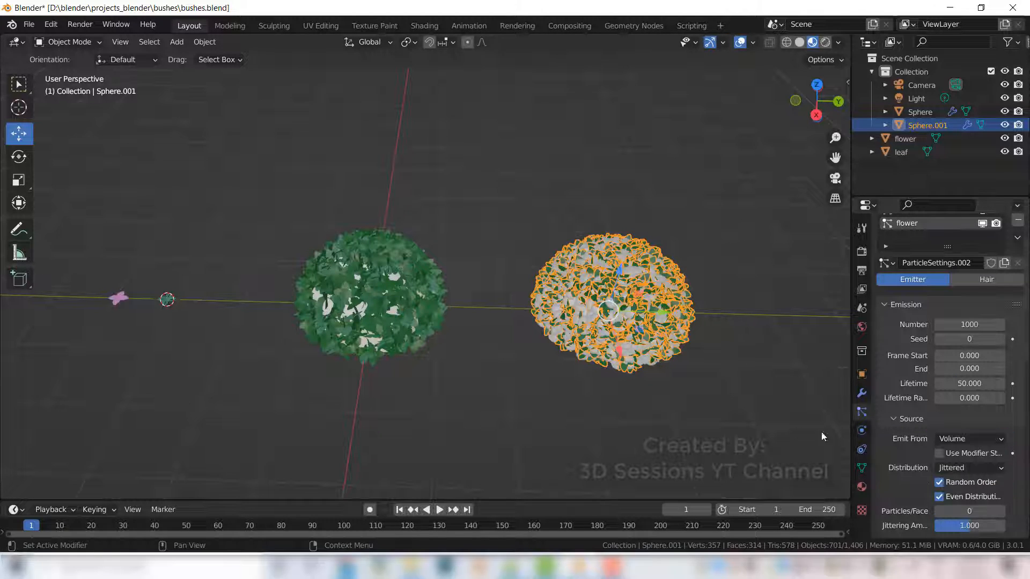
- Render the flower particles as objects, using the flower object as the instance
{"action": "scroll", "coordinate": [969, 485], "scroll_direction": "down", "scroll_amount": 5}
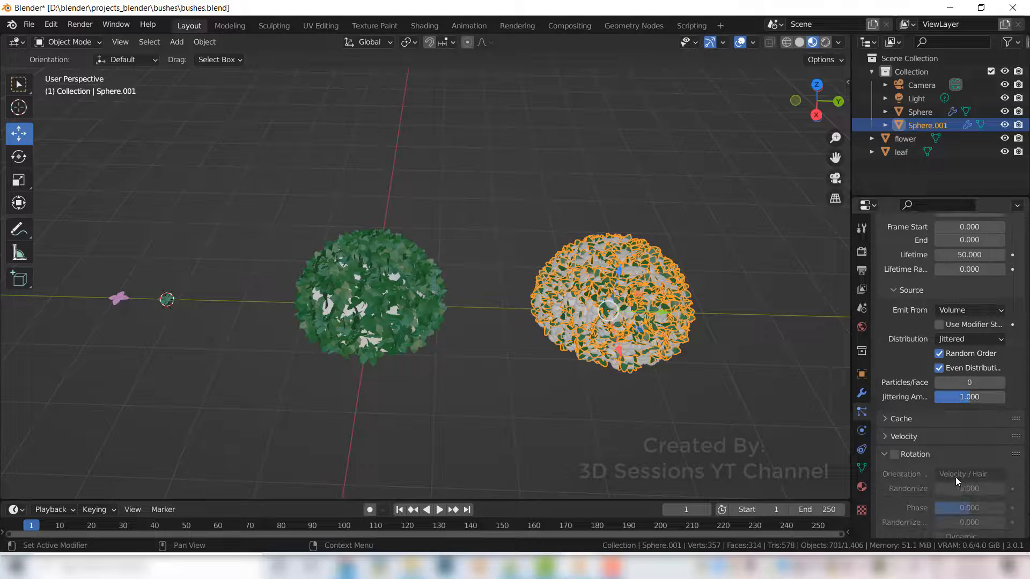
{"action": "scroll", "coordinate": [955, 477], "scroll_direction": "down", "scroll_amount": 4}
{"action": "left_click", "coordinate": [882, 368]}
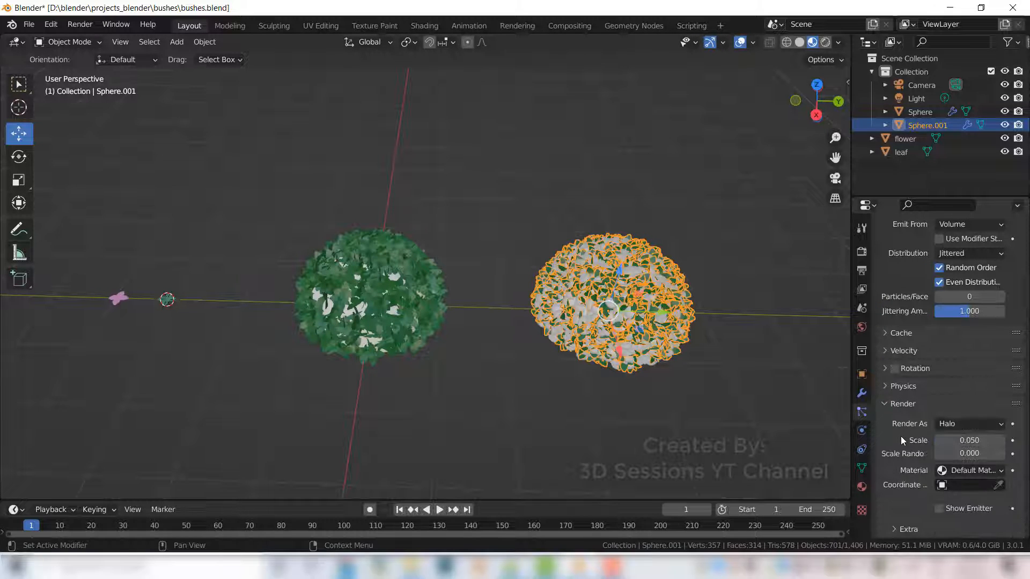
{"action": "left_click", "coordinate": [996, 424]}
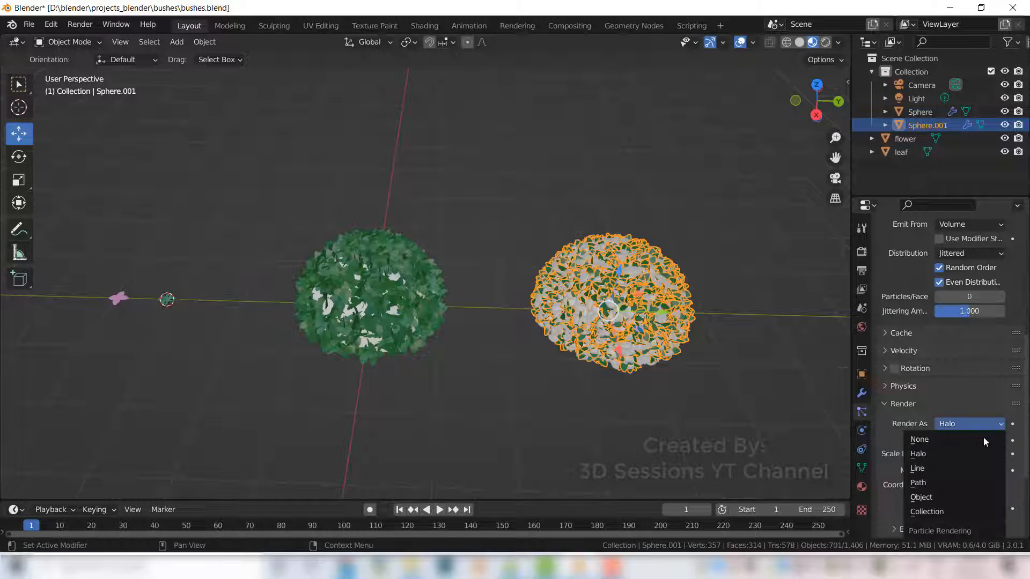
{"action": "left_click", "coordinate": [957, 497]}
{"action": "scroll", "coordinate": [941, 456], "scroll_direction": "down", "scroll_amount": 4}
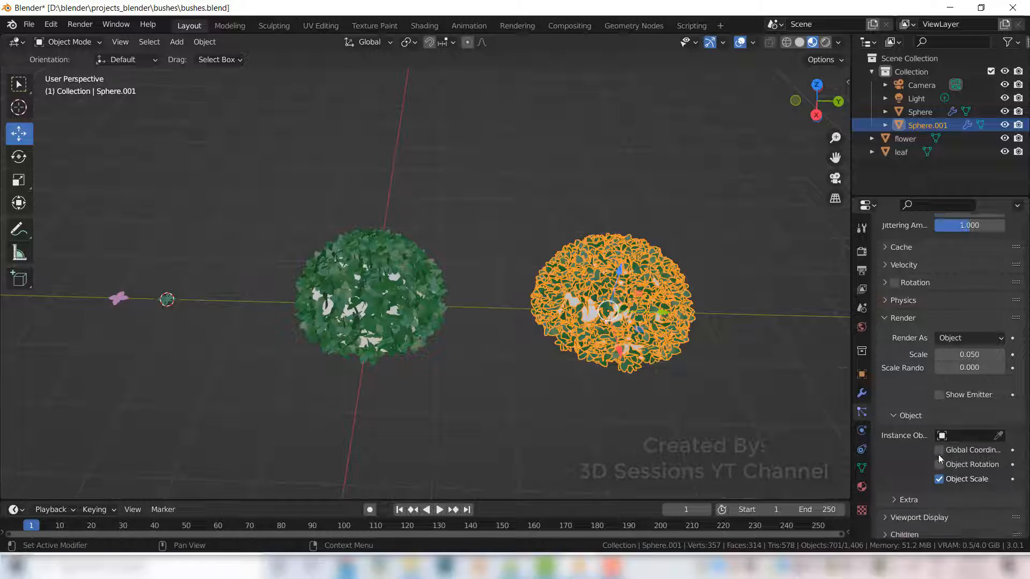
{"action": "scroll", "coordinate": [938, 455], "scroll_direction": "down", "scroll_amount": 2}
{"action": "left_click", "coordinate": [980, 390]}
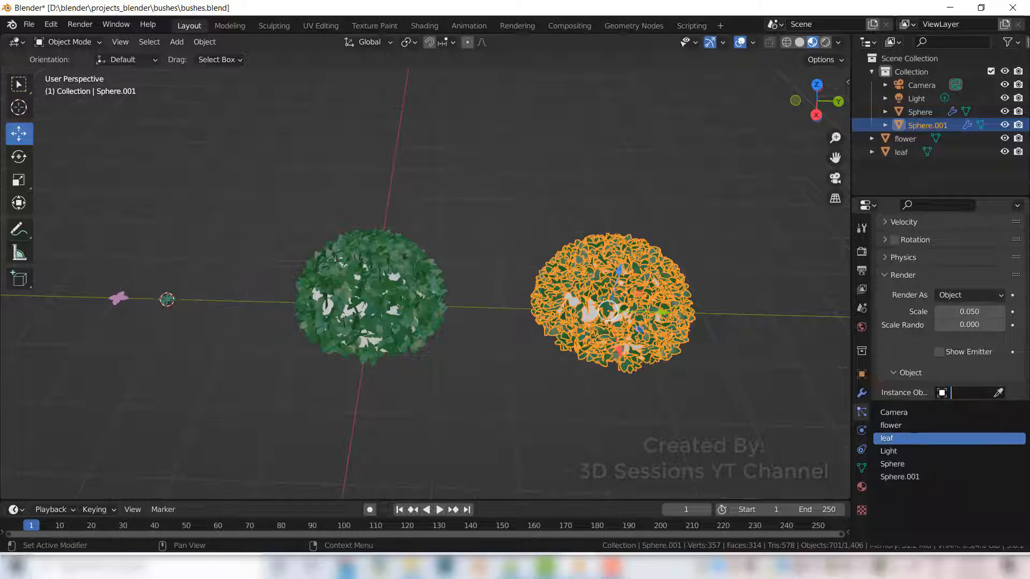
{"action": "left_click", "coordinate": [912, 426]}
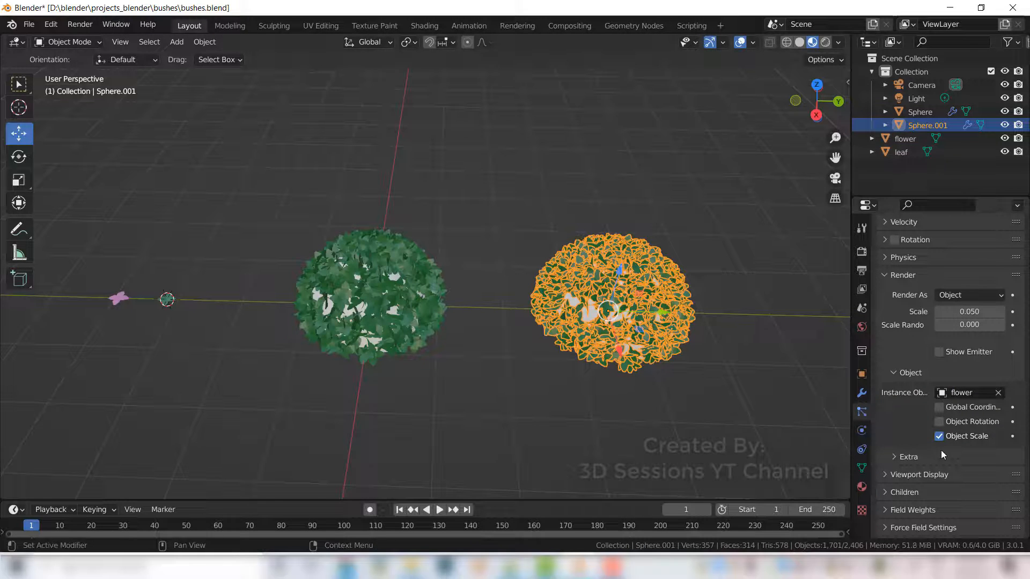
- Raise the flower particles' normal velocity to about 1.94 m/s
{"action": "scroll", "coordinate": [942, 495], "scroll_direction": "down", "scroll_amount": 2}
{"action": "scroll", "coordinate": [933, 499], "scroll_direction": "up", "scroll_amount": 3}
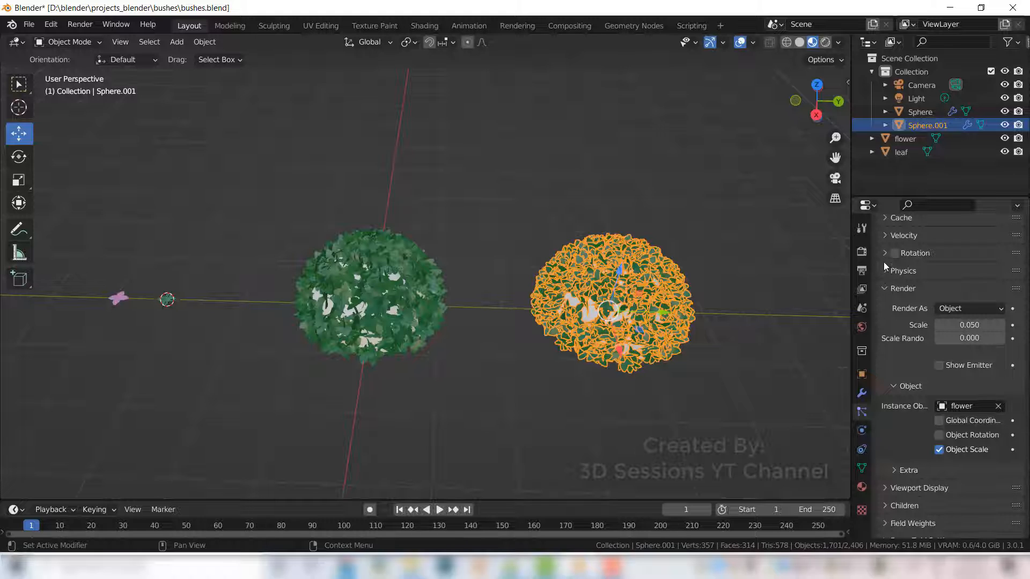
{"action": "left_click", "coordinate": [885, 236]}
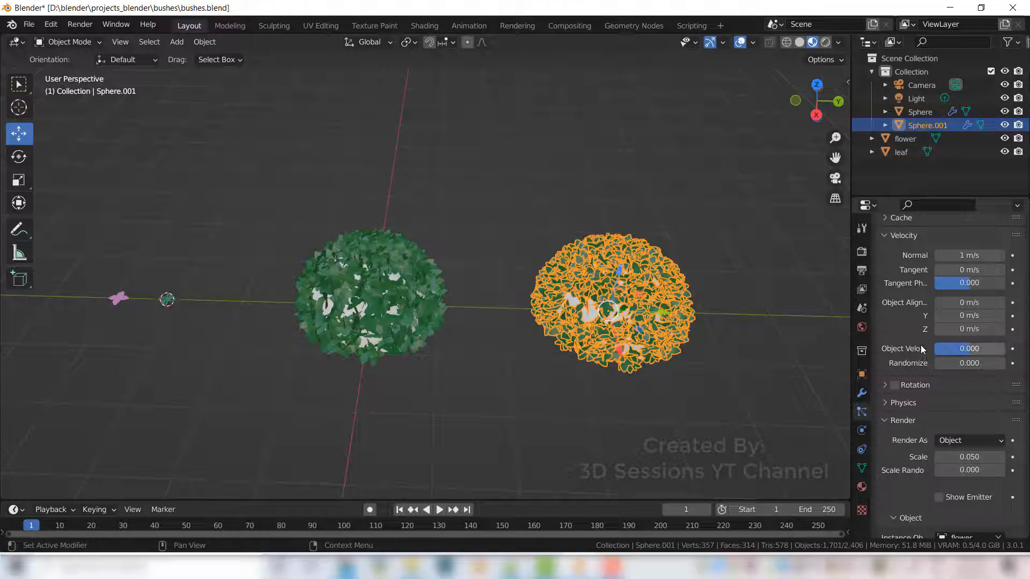
{"action": "scroll", "coordinate": [917, 354], "scroll_direction": "up", "scroll_amount": 2}
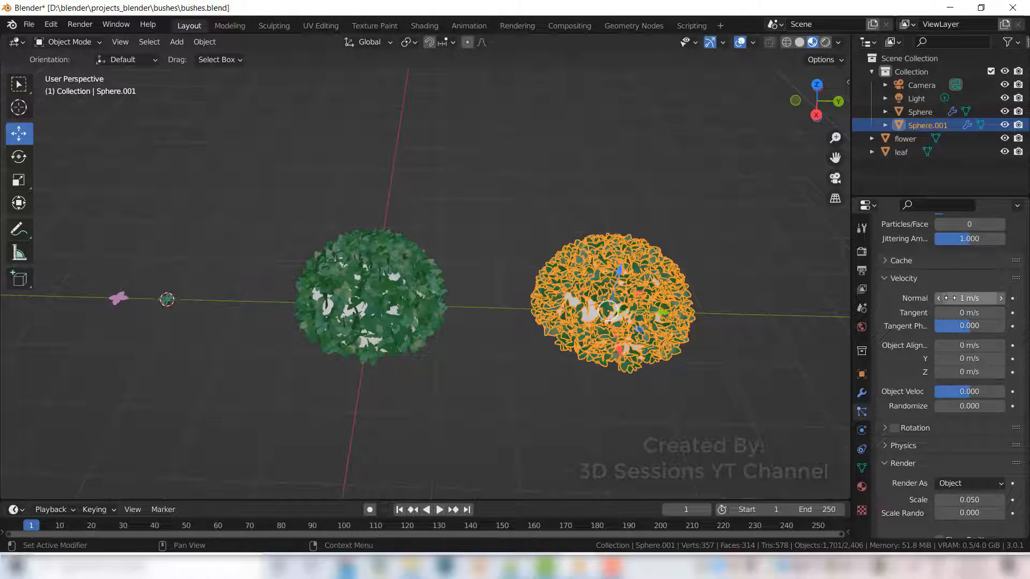
{"action": "left_click_drag", "start_coordinate": [949, 298], "coordinate": [963, 298]}
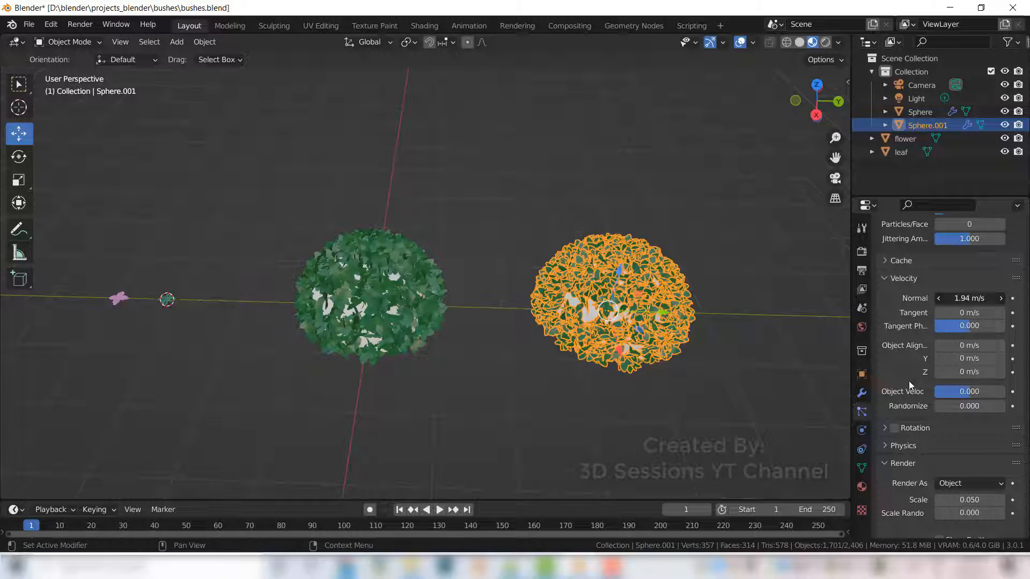
- Set the flower particle scale to about 0.46 and the normal velocity to 2 m/s
{"action": "scroll", "coordinate": [909, 380], "scroll_direction": "down", "scroll_amount": 4}
{"action": "left_click_drag", "start_coordinate": [966, 414], "coordinate": [986, 414]}
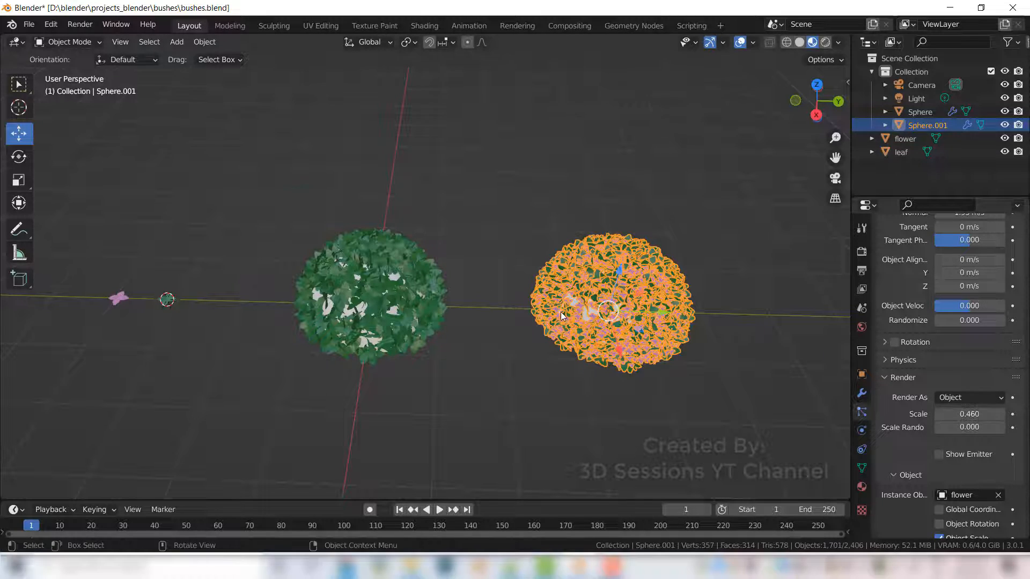
{"action": "scroll", "coordinate": [616, 357], "scroll_direction": "up", "scroll_amount": 3}
{"action": "middle_click_drag", "start_coordinate": [616, 356], "coordinate": [460, 381], "text": "shift"}
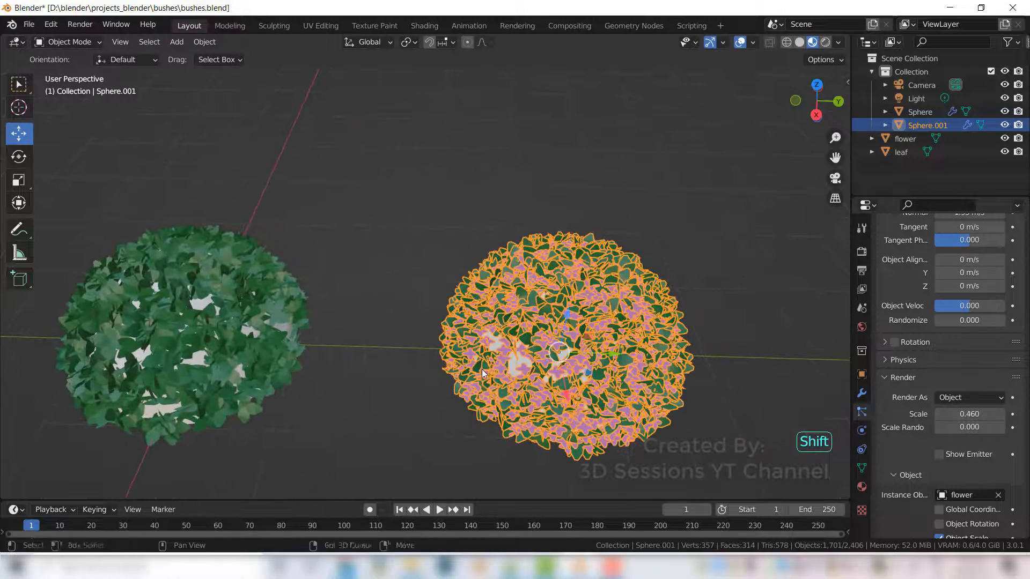
{"action": "scroll", "coordinate": [944, 375], "scroll_direction": "up", "scroll_amount": 10}
{"action": "left_click", "coordinate": [982, 252]}
{"action": "middle_click_drag", "start_coordinate": [668, 431], "coordinate": [606, 407]}
{"action": "scroll", "coordinate": [606, 406], "scroll_direction": "up", "scroll_amount": 2}
{"action": "scroll", "coordinate": [920, 488], "scroll_direction": "down", "scroll_amount": 3}
{"action": "scroll", "coordinate": [919, 489], "scroll_direction": "down", "scroll_amount": 9}
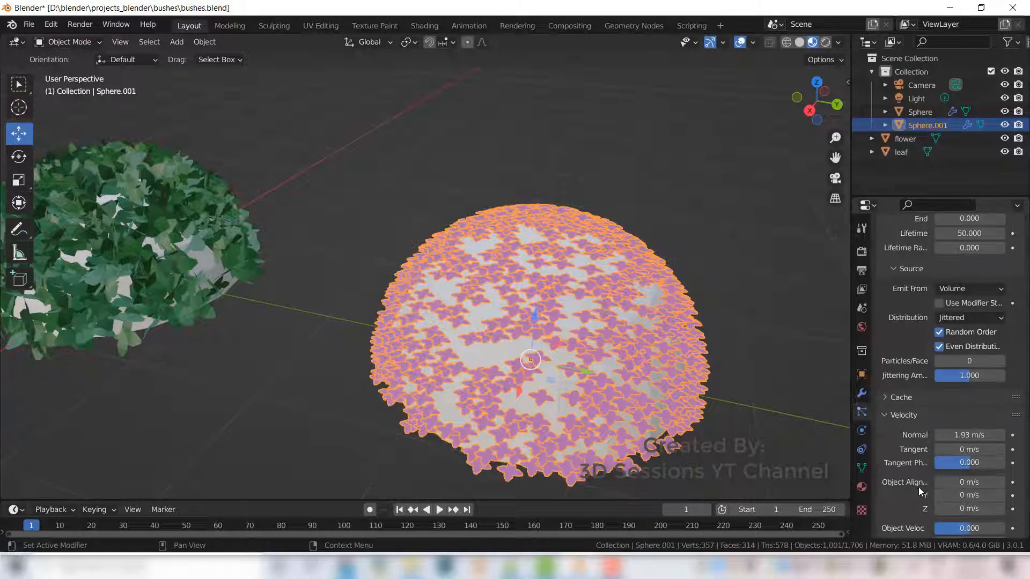
{"action": "left_click_drag", "start_coordinate": [952, 349], "coordinate": [1011, 349]}
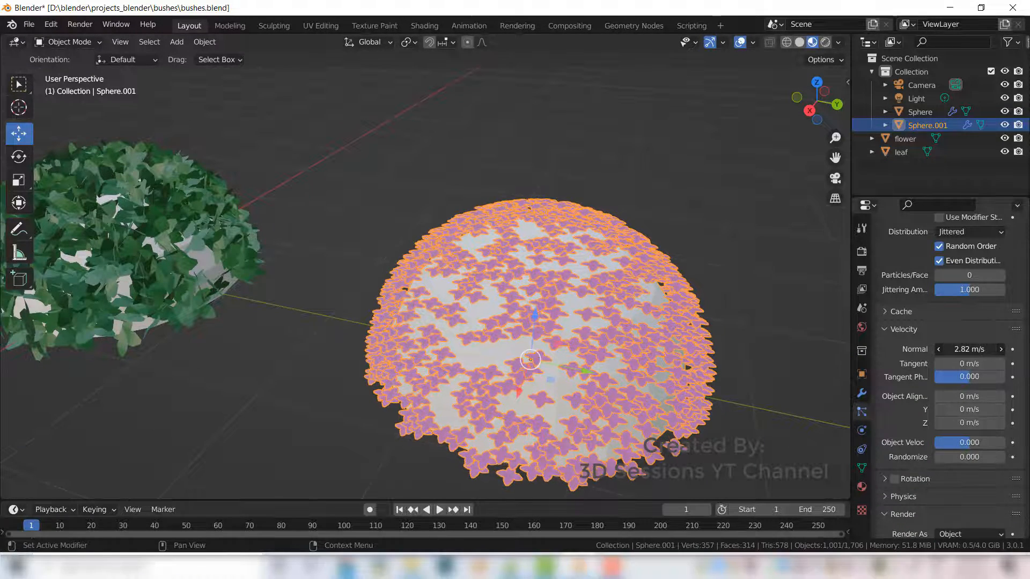
{"action": "left_click", "coordinate": [969, 349]}
{"action": "type", "text": "2"}
{"action": "key", "text": "Return"}
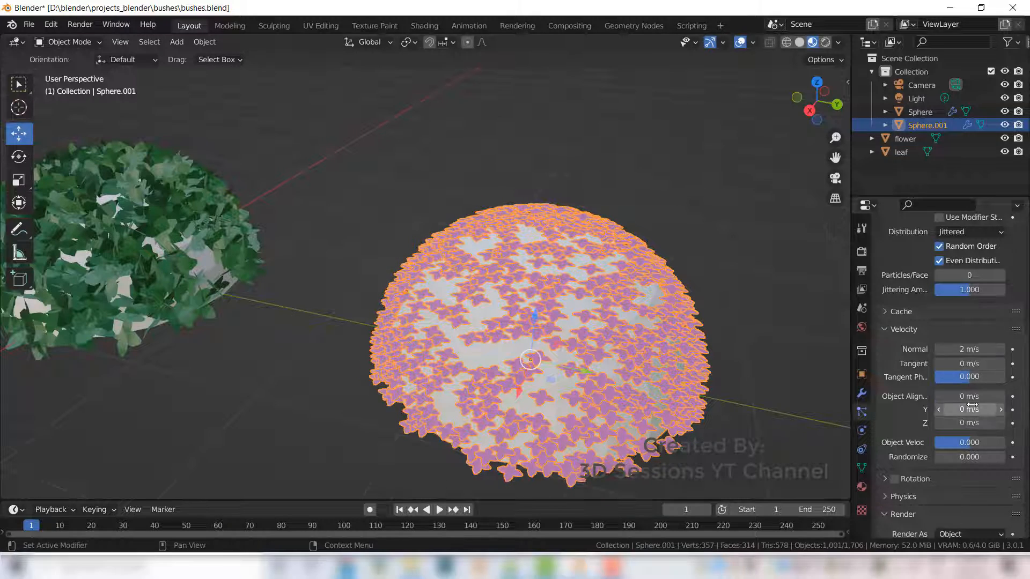
- Reduce the flower particle count to 100
{"action": "scroll", "coordinate": [971, 376], "scroll_direction": "up", "scroll_amount": 13}
{"action": "left_click", "coordinate": [983, 252]}
{"action": "left_click", "coordinate": [686, 420]}
{"action": "middle_click_drag", "start_coordinate": [686, 416], "coordinate": [654, 427]}
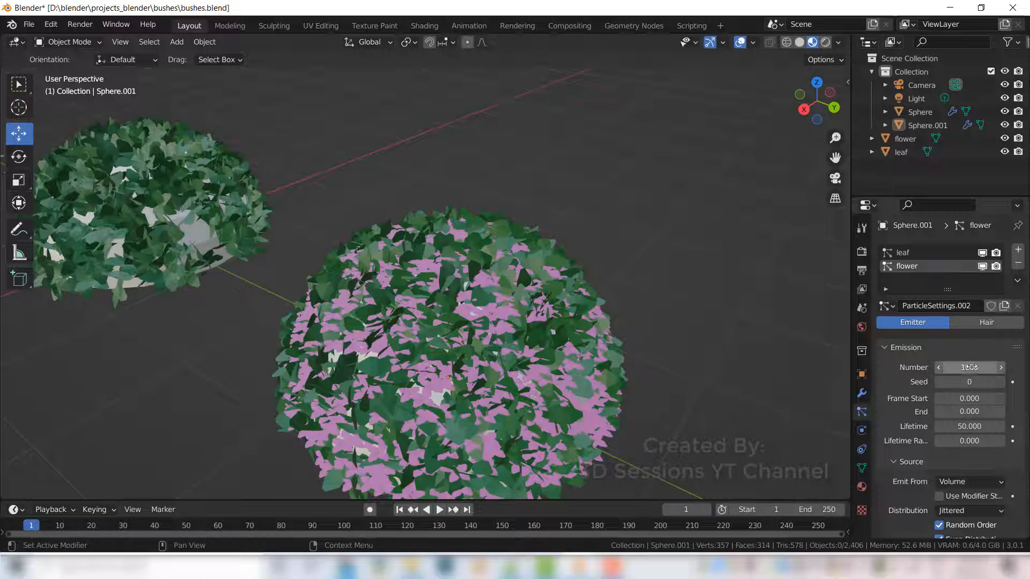
{"action": "left_click_drag", "start_coordinate": [970, 367], "coordinate": [947, 368]}
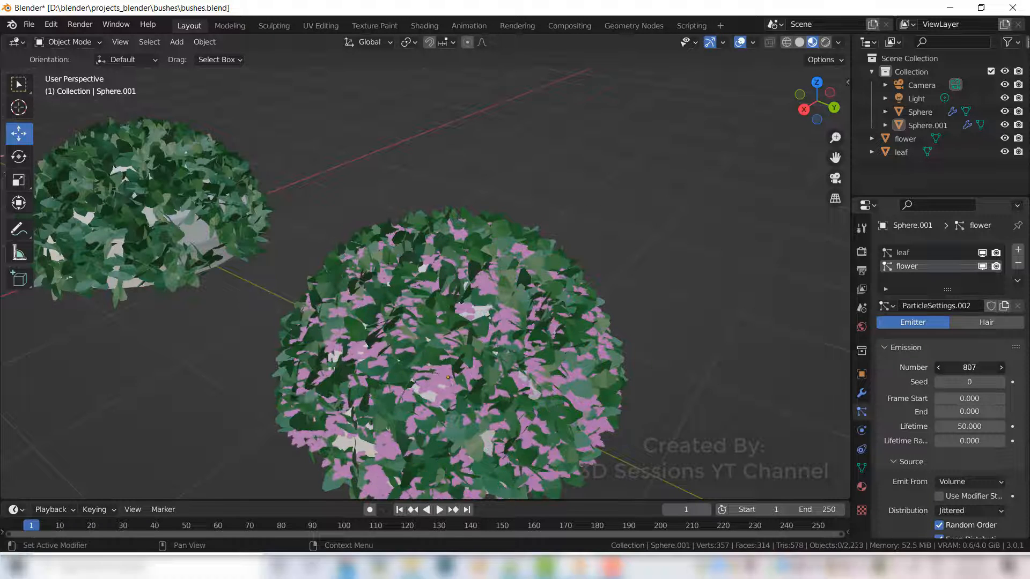
{"action": "double_click", "coordinate": [969, 367]}
{"action": "type", "text": "100"}
{"action": "key", "text": "Return"}
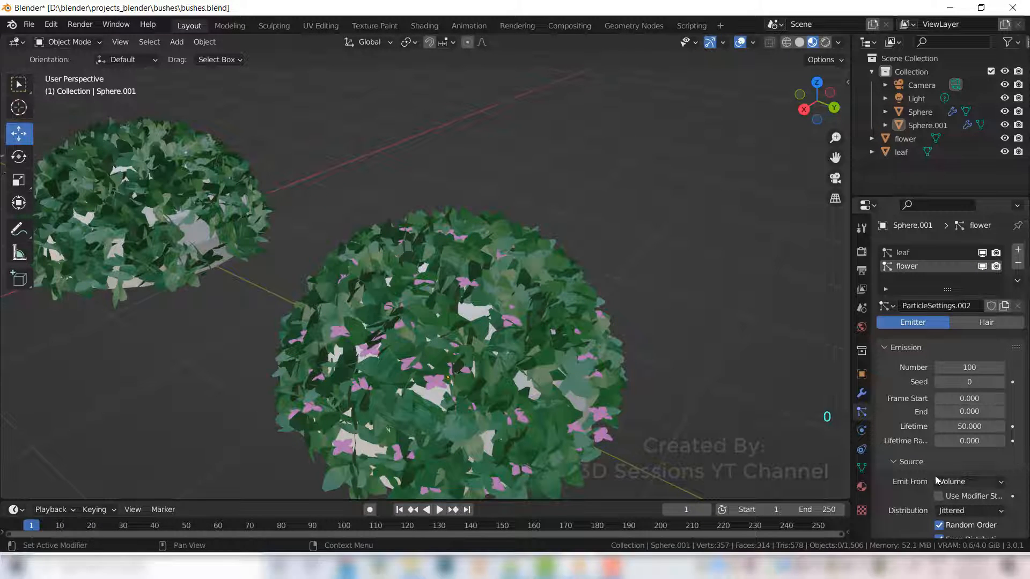
- Enable rotation for the flower particles with a randomize value of 1
{"action": "scroll", "coordinate": [912, 412], "scroll_direction": "down", "scroll_amount": 10}
{"action": "left_click", "coordinate": [885, 351]}
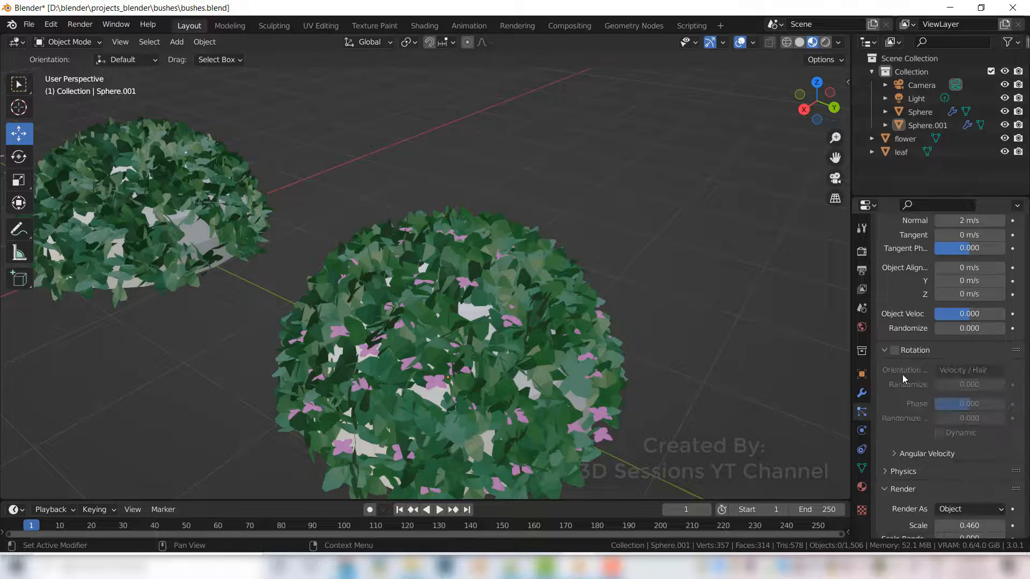
{"action": "left_click", "coordinate": [894, 350]}
{"action": "double_click", "coordinate": [970, 385]}
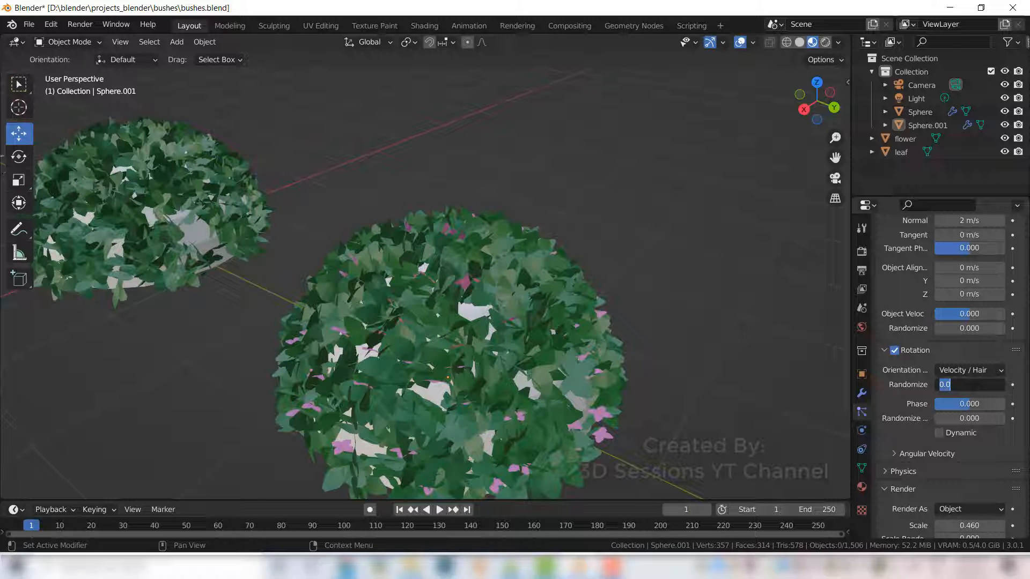
{"action": "type", "text": "1"}
{"action": "key", "text": "Return"}
{"action": "double_click", "coordinate": [952, 419]}
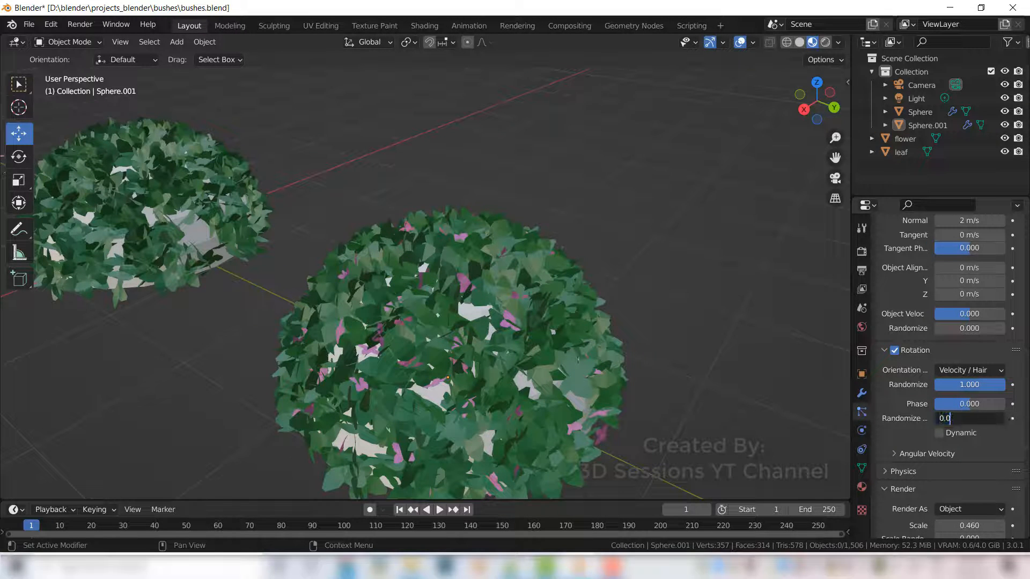
{"action": "left_click", "coordinate": [971, 440]}
{"action": "mouse_move", "coordinate": [958, 421]}
{"action": "left_mouse_down"}
{"action": "mouse_move", "coordinate": [1013, 421]}
{"action": "mouse_move", "coordinate": [955, 422]}
{"action": "left_mouse_up"}
- Increase the flower particles' normal velocity to about 3.55 m/s
{"action": "scroll", "coordinate": [933, 460], "scroll_direction": "down", "scroll_amount": 8}
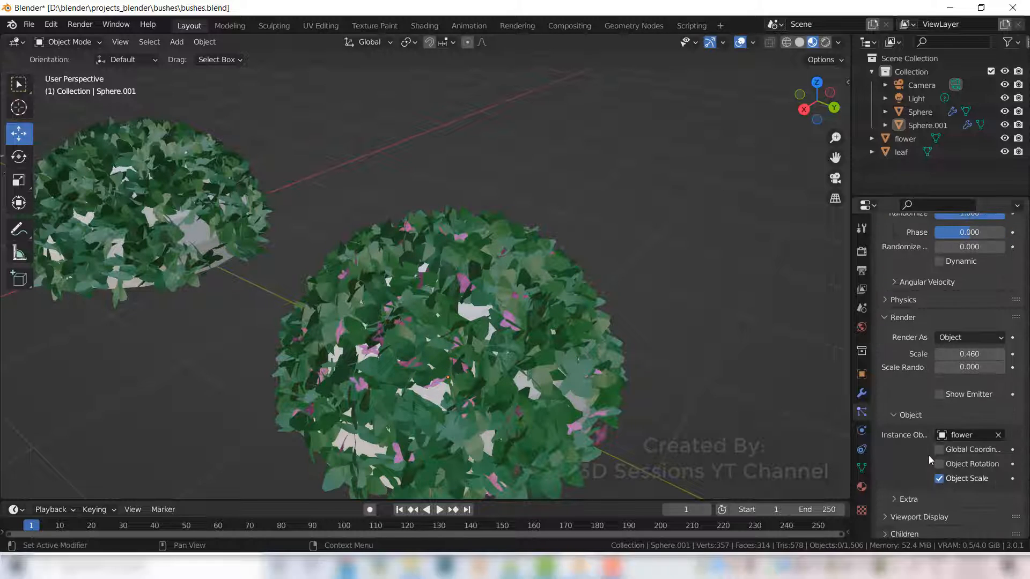
{"action": "scroll", "coordinate": [930, 460], "scroll_direction": "down", "scroll_amount": 4}
{"action": "scroll", "coordinate": [912, 429], "scroll_direction": "up", "scroll_amount": 11}
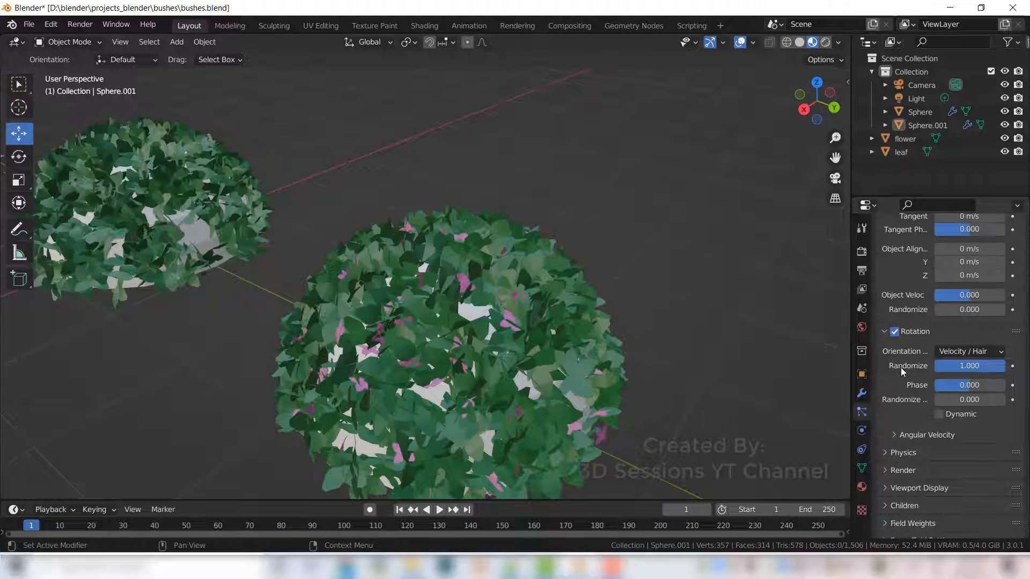
{"action": "scroll", "coordinate": [897, 402], "scroll_direction": "up", "scroll_amount": 3}
{"action": "left_click_drag", "start_coordinate": [965, 266], "coordinate": [1000, 266]}
{"action": "middle_click_drag", "start_coordinate": [598, 399], "coordinate": [789, 425]}
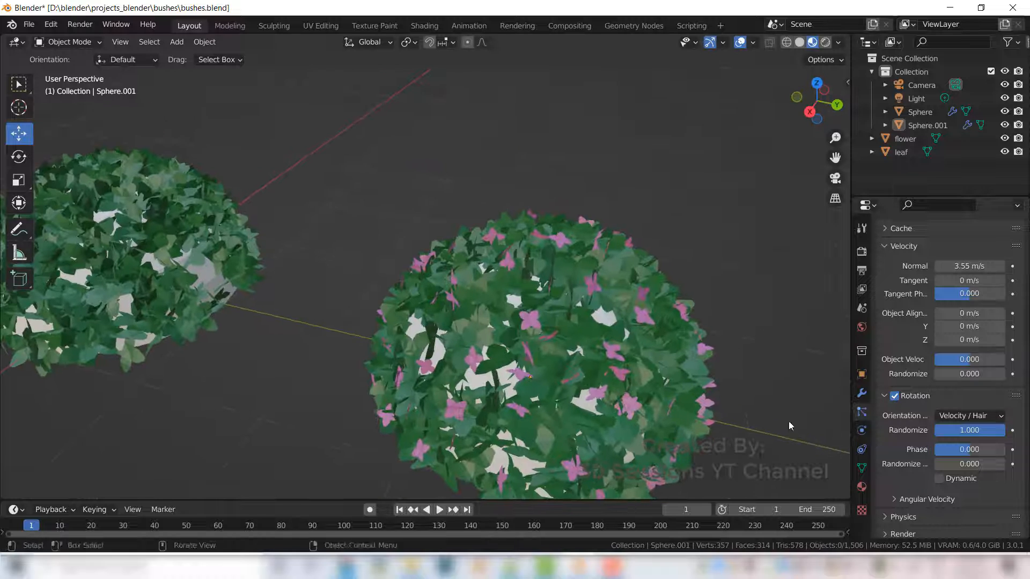
- Set the leaf particle system's count to 800
{"action": "scroll", "coordinate": [957, 412], "scroll_direction": "up", "scroll_amount": 12}
{"action": "scroll", "coordinate": [957, 412], "scroll_direction": "up", "scroll_amount": 3}
{"action": "left_click", "coordinate": [911, 253]}
{"action": "left_click", "coordinate": [969, 367]}
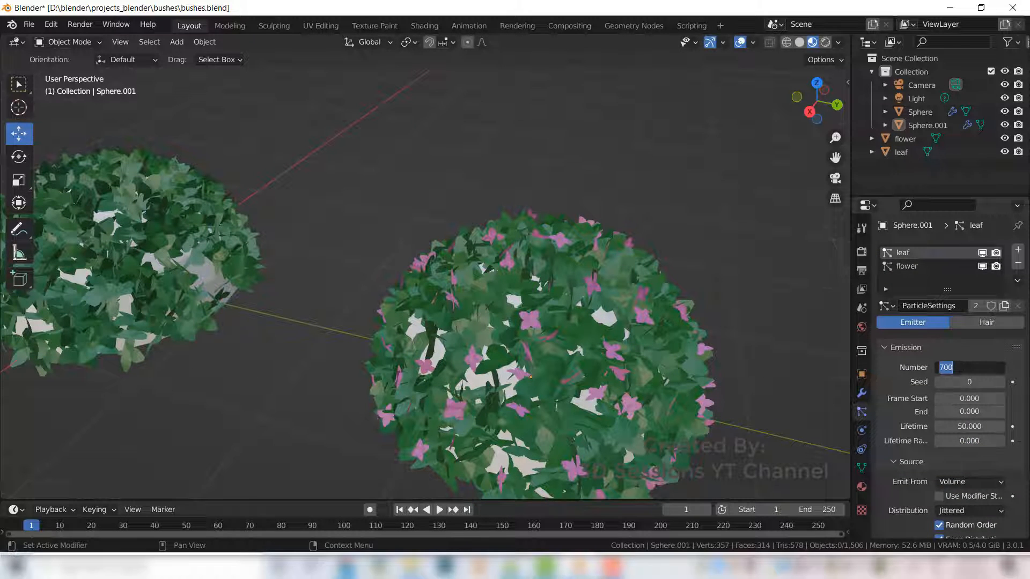
{"action": "type", "text": "8"}
{"action": "key", "text": "Return"}
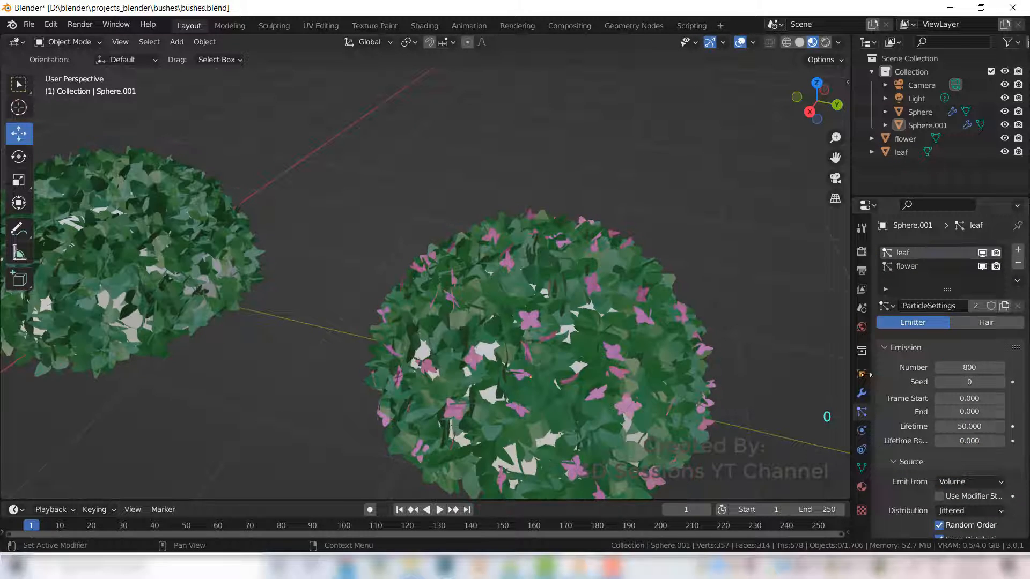
- Select the flower object and adjust the flower material's base colour value to about 0.546
{"action": "middle_click_drag", "start_coordinate": [663, 409], "coordinate": [553, 318]}
{"action": "scroll", "coordinate": [497, 319], "scroll_direction": "down", "scroll_amount": 7}
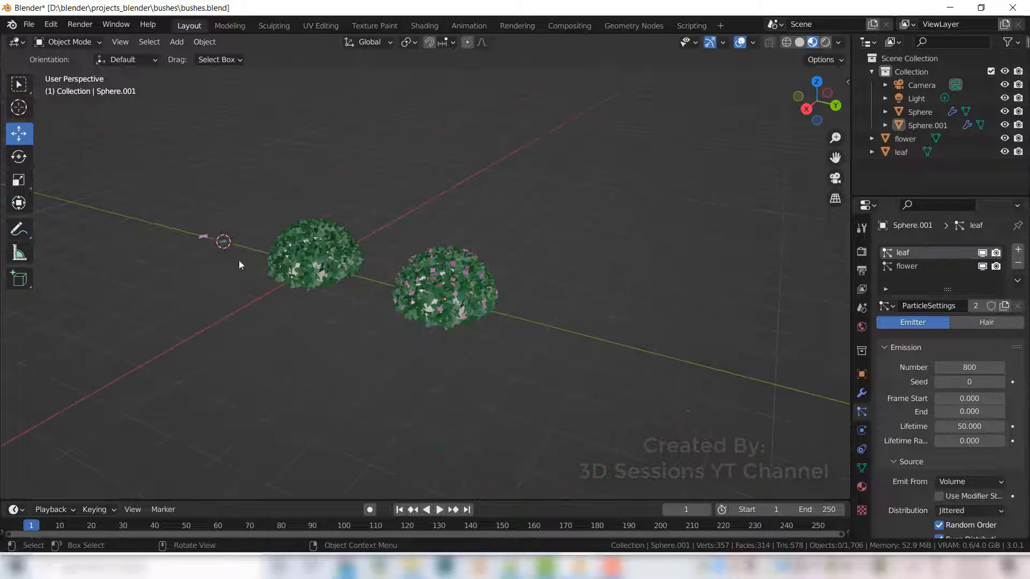
{"action": "left_click", "coordinate": [203, 237]}
{"action": "left_click", "coordinate": [861, 487]}
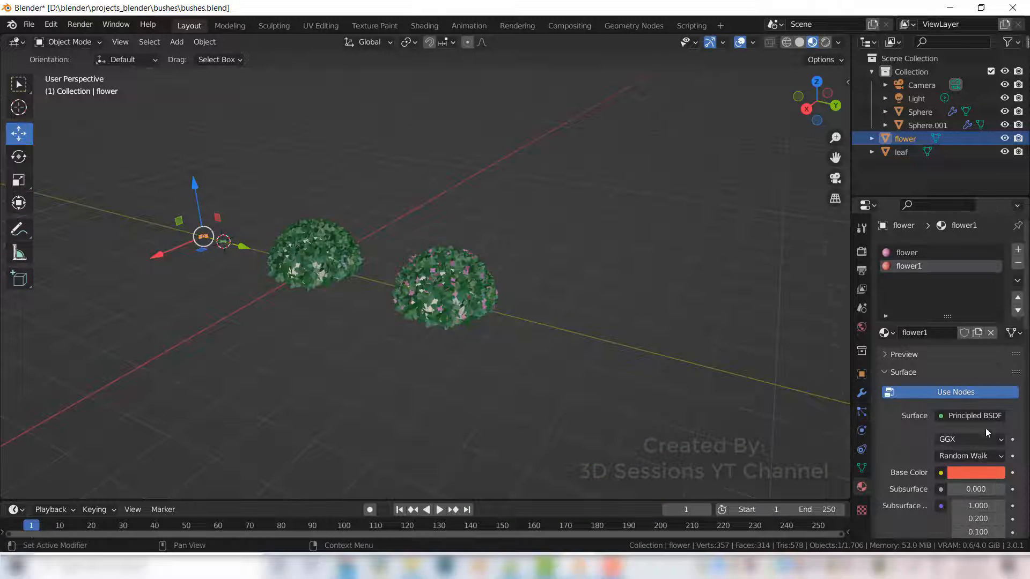
{"action": "left_click", "coordinate": [906, 252]}
{"action": "left_click", "coordinate": [981, 474]}
{"action": "left_click_drag", "start_coordinate": [993, 313], "coordinate": [994, 300]}
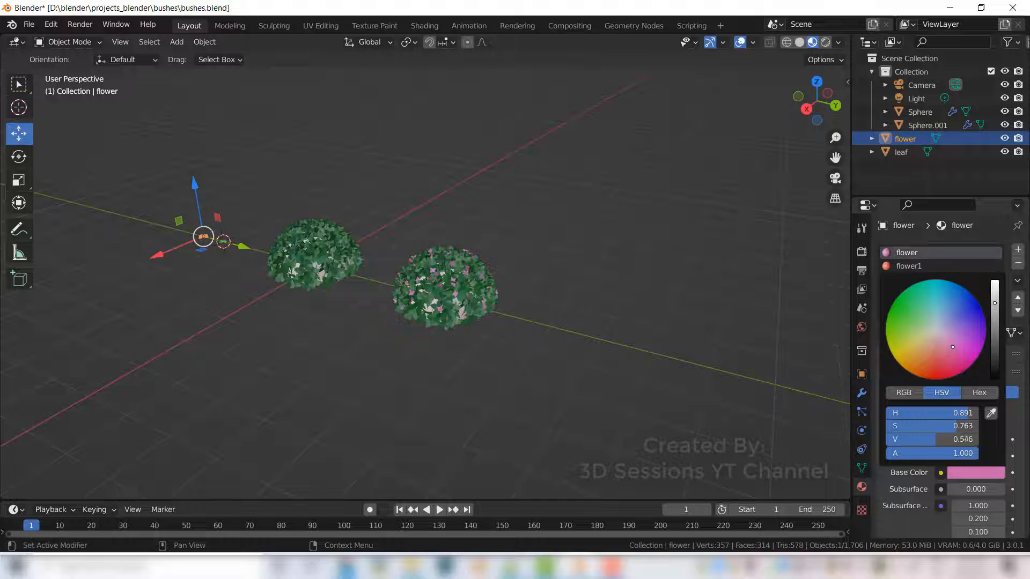
- Adjust the flower material's base colour to a stronger pink, about H 0.919, S 0.942, V 0.663
{"action": "scroll", "coordinate": [490, 262], "scroll_direction": "up", "scroll_amount": 6}
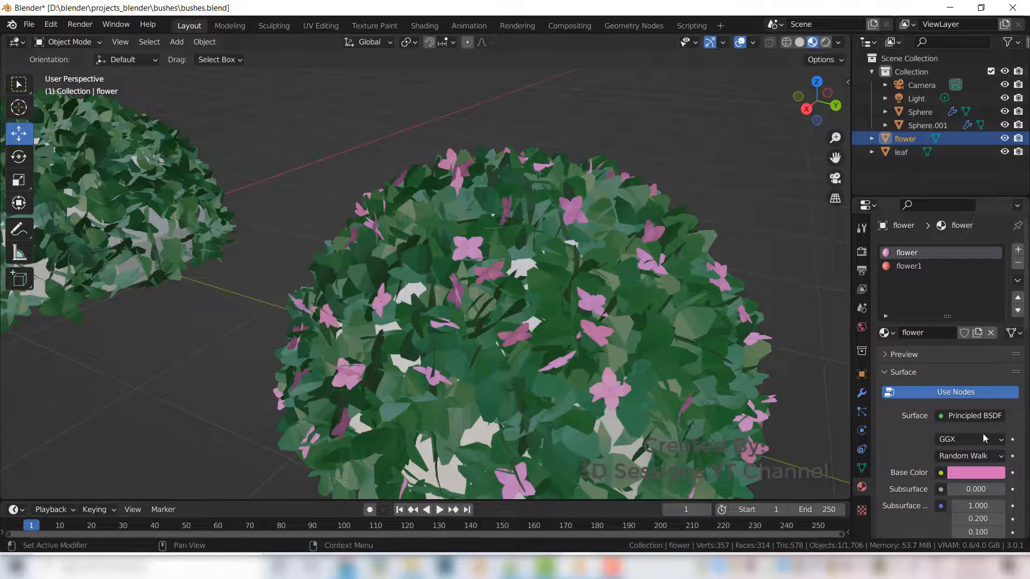
{"action": "left_click", "coordinate": [976, 473]}
{"action": "left_click_drag", "start_coordinate": [953, 345], "coordinate": [956, 363]}
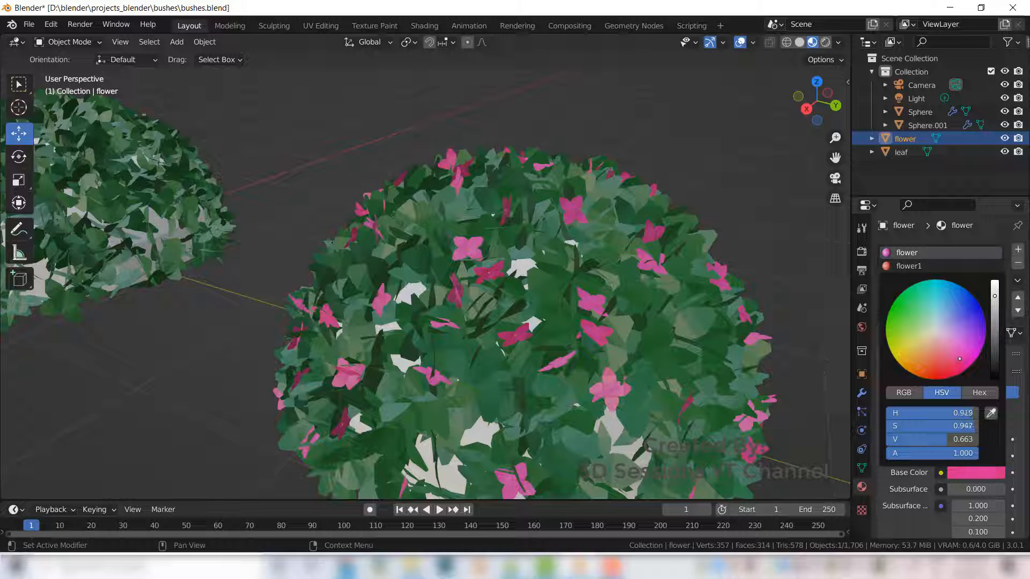
{"action": "scroll", "coordinate": [709, 331], "scroll_direction": "down", "scroll_amount": 6}
{"action": "left_click", "coordinate": [616, 400]}
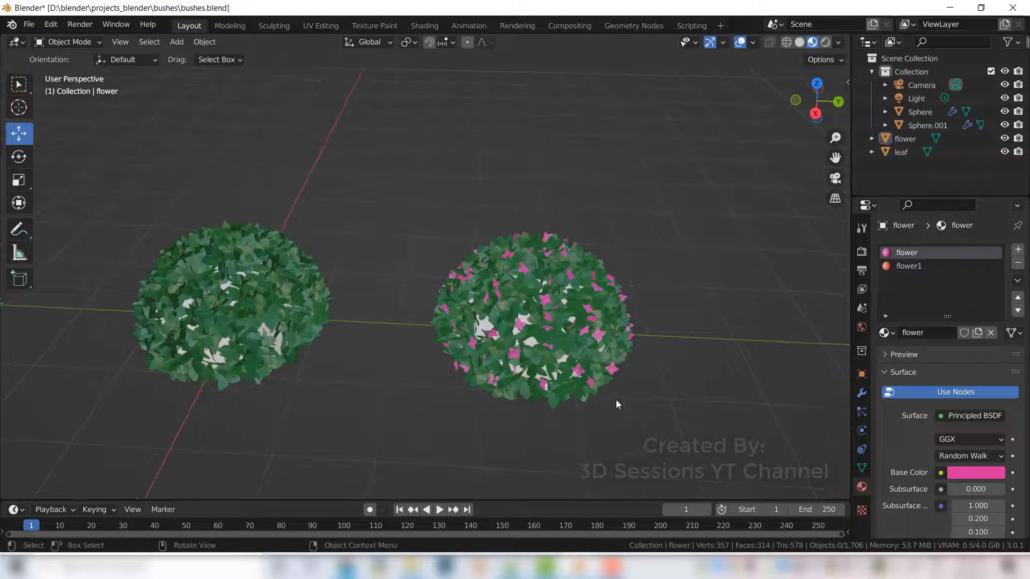
- Hide the flower and leaf objects in the viewport and disable them for rendering
{"action": "scroll", "coordinate": [453, 358], "scroll_direction": "down", "scroll_amount": 3}
{"action": "scroll", "coordinate": [453, 357], "scroll_direction": "down", "scroll_amount": 1}
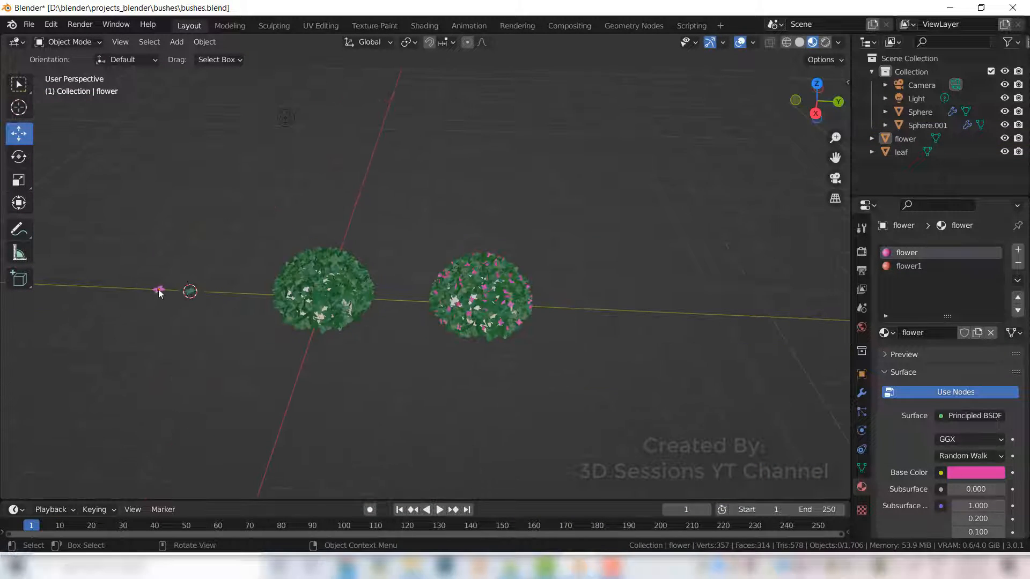
{"action": "left_click", "coordinate": [159, 290]}
{"action": "left_click", "coordinate": [191, 291], "text": "shift"}
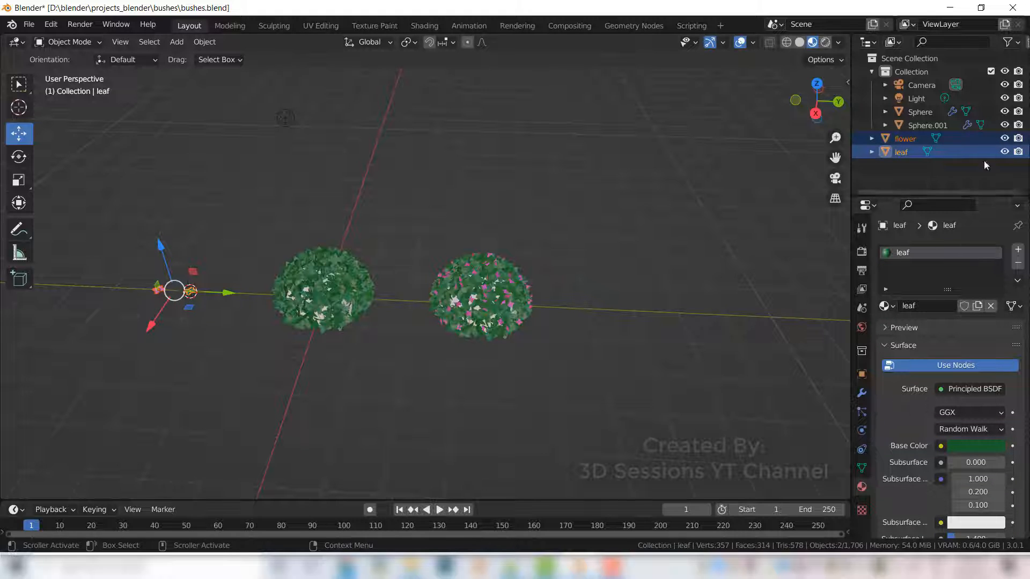
{"action": "left_click", "coordinate": [1004, 139]}
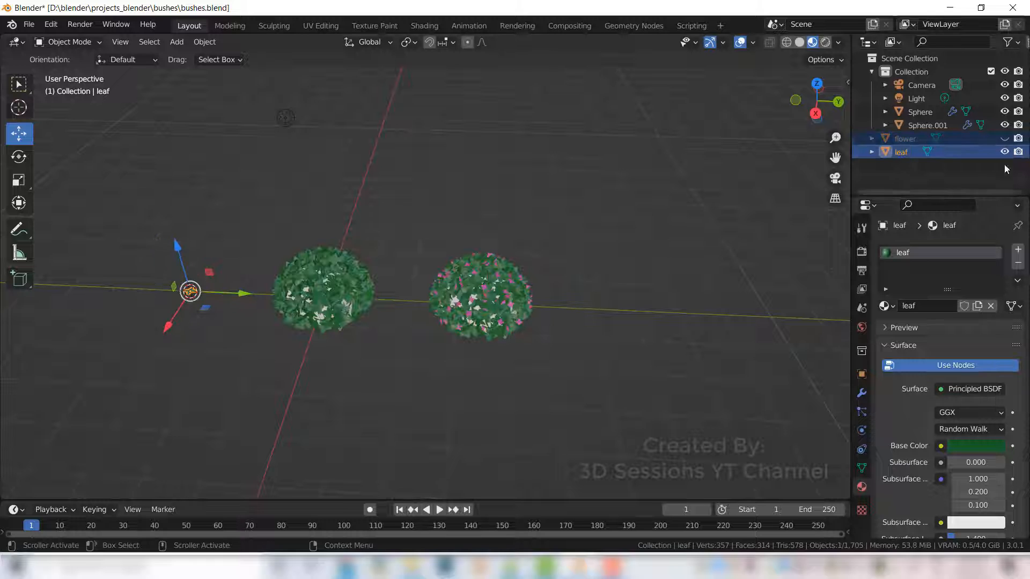
{"action": "left_click", "coordinate": [1005, 151]}
{"action": "left_click", "coordinate": [1018, 139]}
{"action": "left_click", "coordinate": [1018, 152]}
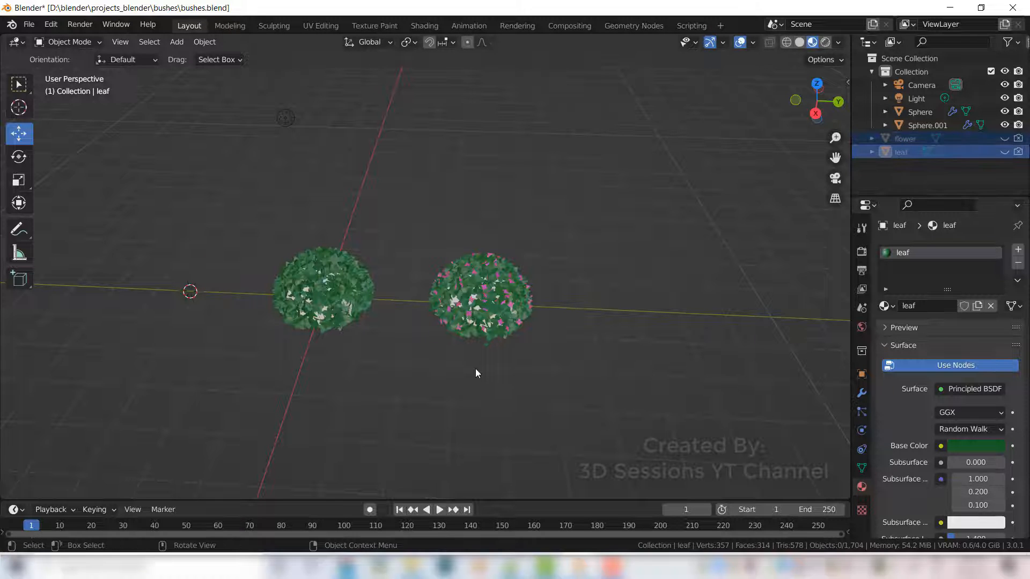
- Add a plane as the ground and scale it up by about 8.351
{"action": "key", "text": "shift+a"}
{"action": "mouse_move", "coordinate": [430, 279]}
{"action": "left_click", "coordinate": [543, 279]}
{"action": "left_click_drag", "start_coordinate": [235, 293], "coordinate": [401, 384]}
{"action": "key", "text": "s"}
{"action": "left_click", "coordinate": [150, 217]}
{"action": "key", "text": "KP_0"}
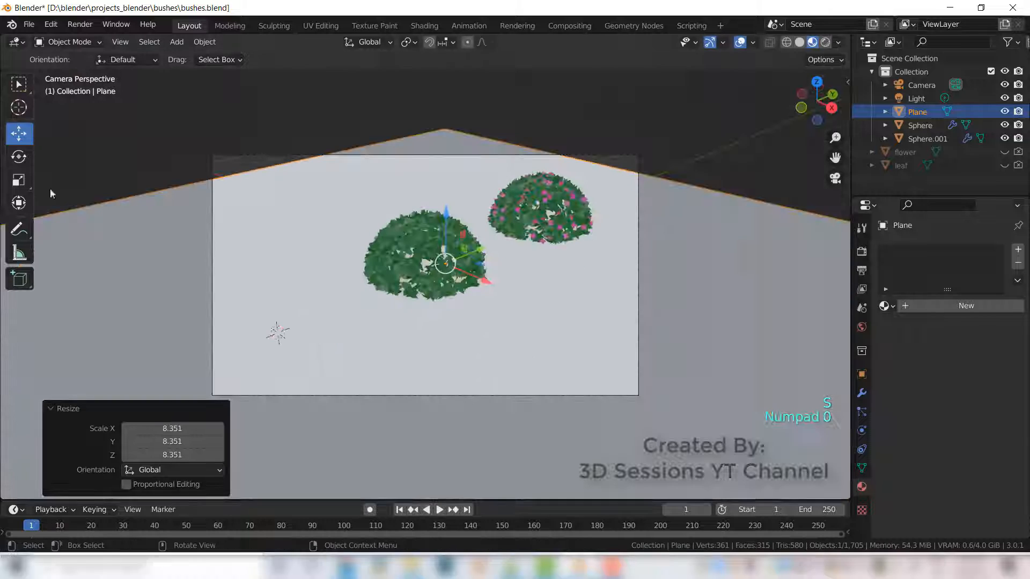
- Lock the camera to the view and reframe the camera shot on the two bushes
{"action": "key", "text": "n"}
{"action": "left_click", "coordinate": [842, 150]}
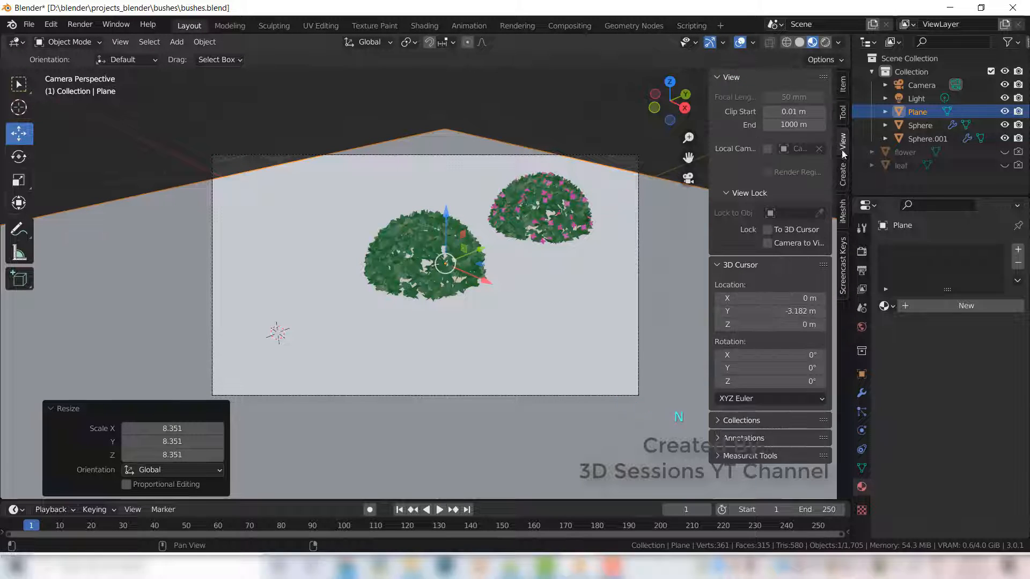
{"action": "left_click", "coordinate": [769, 242]}
{"action": "middle_click_drag", "start_coordinate": [484, 273], "coordinate": [418, 337], "text": "shift"}
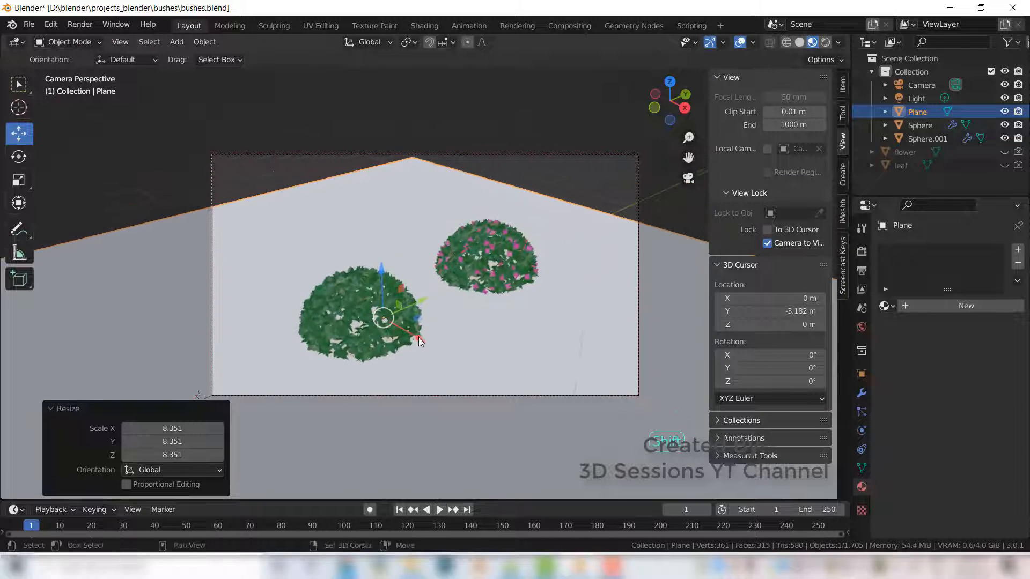
{"action": "middle_click_drag", "start_coordinate": [481, 303], "coordinate": [441, 321]}
{"action": "mouse_move", "coordinate": [459, 365]}
{"action": "middle_mouse_down", "text": "shift"}
{"action": "mouse_move", "coordinate": [455, 335]}
{"action": "mouse_move", "coordinate": [483, 336]}
{"action": "mouse_move", "coordinate": [505, 372]}
{"action": "mouse_move", "coordinate": [449, 363]}
{"action": "middle_mouse_up", "text": "shift"}
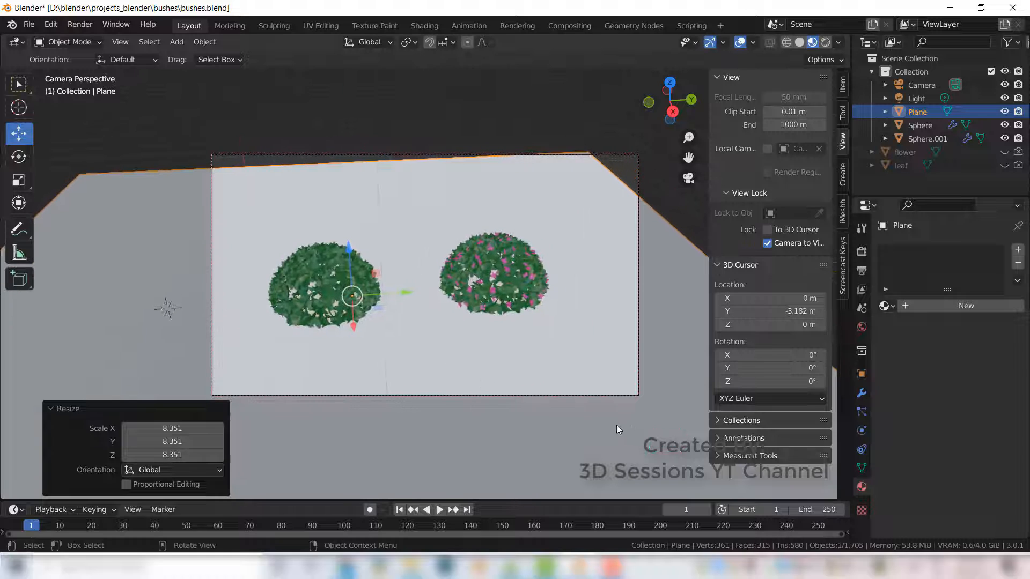
{"action": "key", "text": "n"}
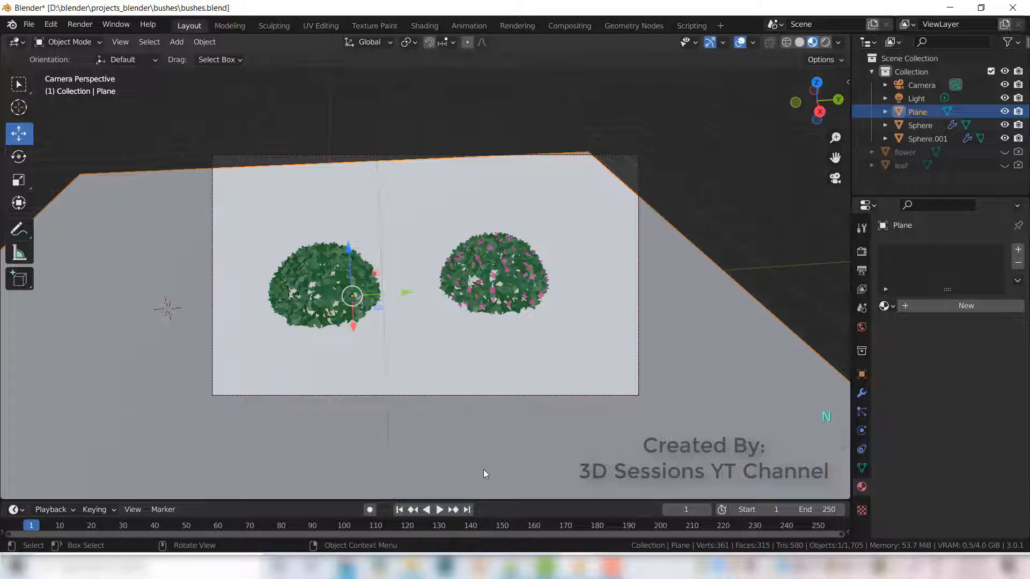
- Move the plane about -2.05 m along X and save the file
{"action": "key", "text": "g"}
{"action": "key", "text": "x"}
{"action": "key", "text": "y"}
{"action": "left_click", "coordinate": [378, 314]}
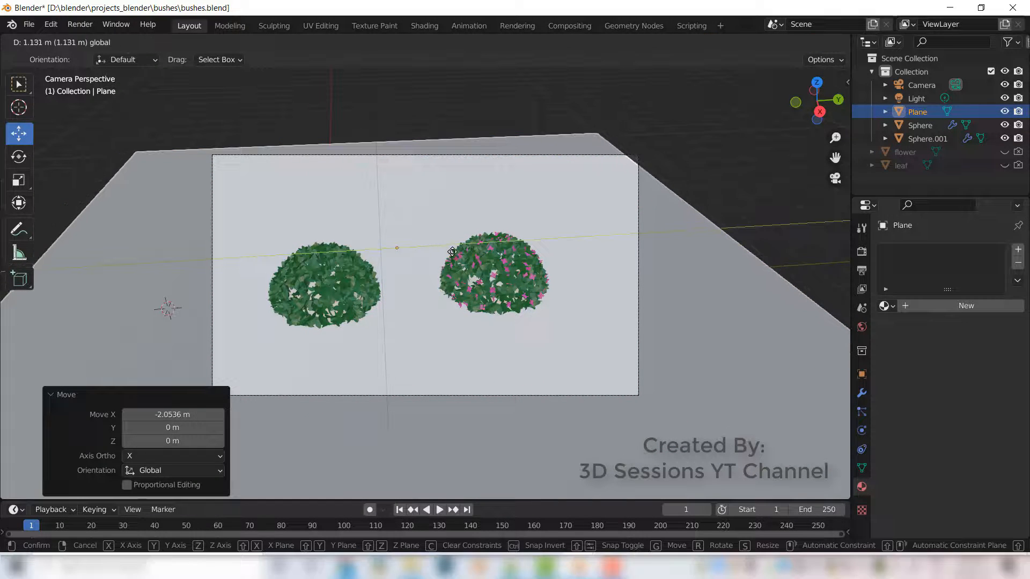
{"action": "key", "text": "ctrl+s"}
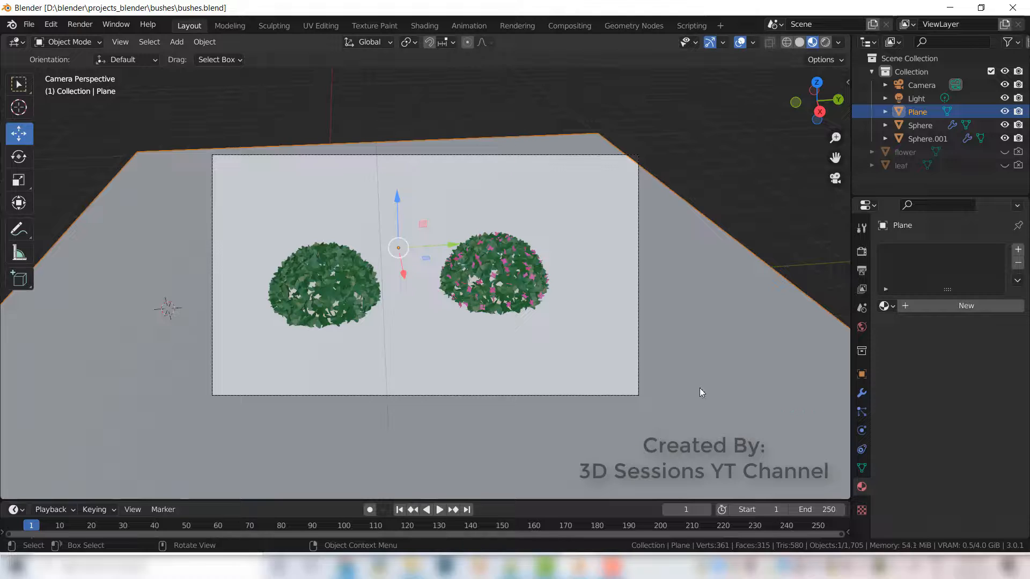
- Add a new material to the plane and set its base colour to hex 7E8744
{"action": "left_click", "coordinate": [903, 306]}
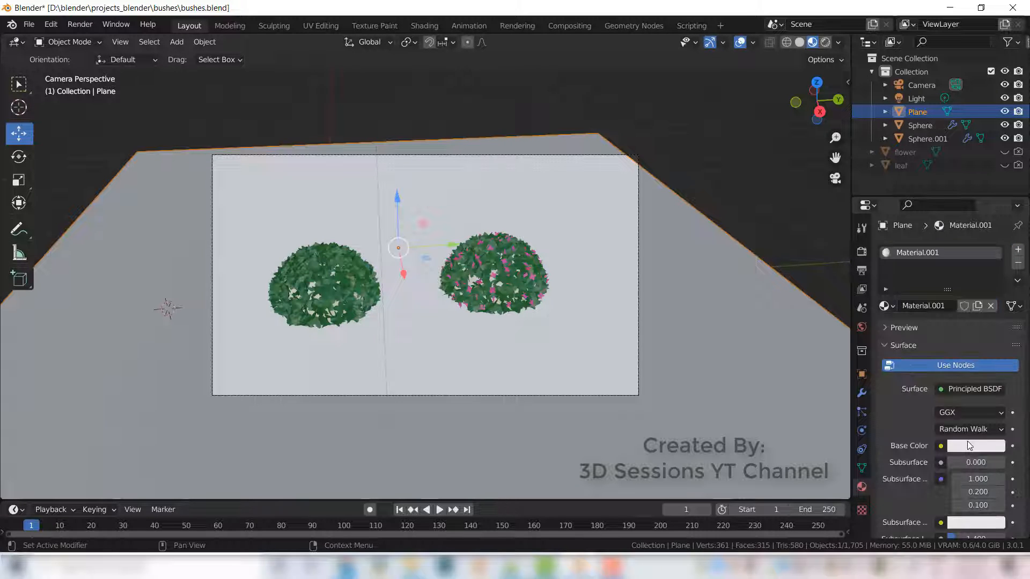
{"action": "left_click", "coordinate": [966, 447]}
{"action": "left_click", "coordinate": [980, 367]}
{"action": "left_click", "coordinate": [919, 387]}
{"action": "type", "text": "7F8144"}
{"action": "key", "text": "Return"}
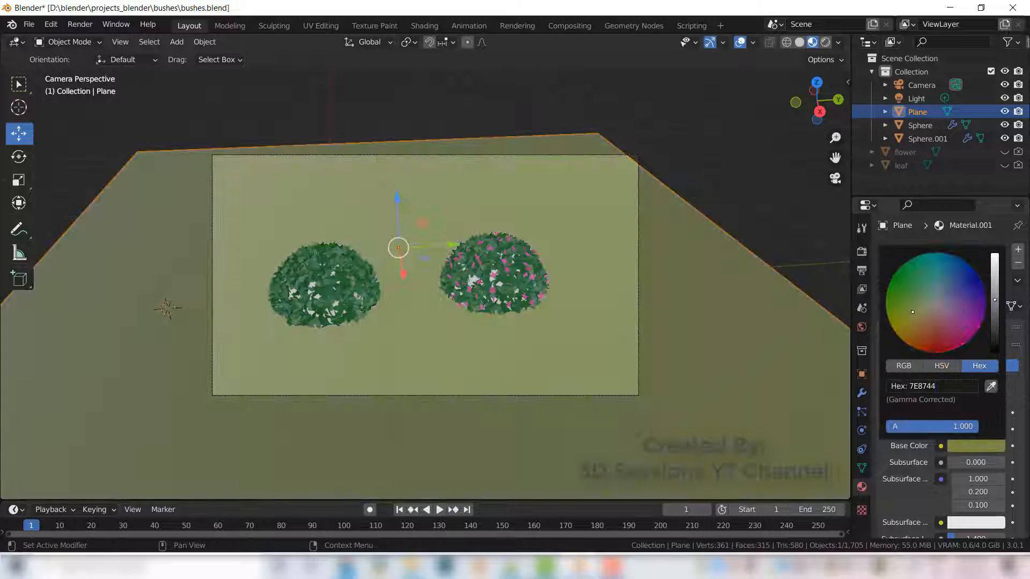
- Adjust the plane's base colour to a brighter yellow-green, about hex 979225, and save
{"action": "left_click", "coordinate": [976, 446]}
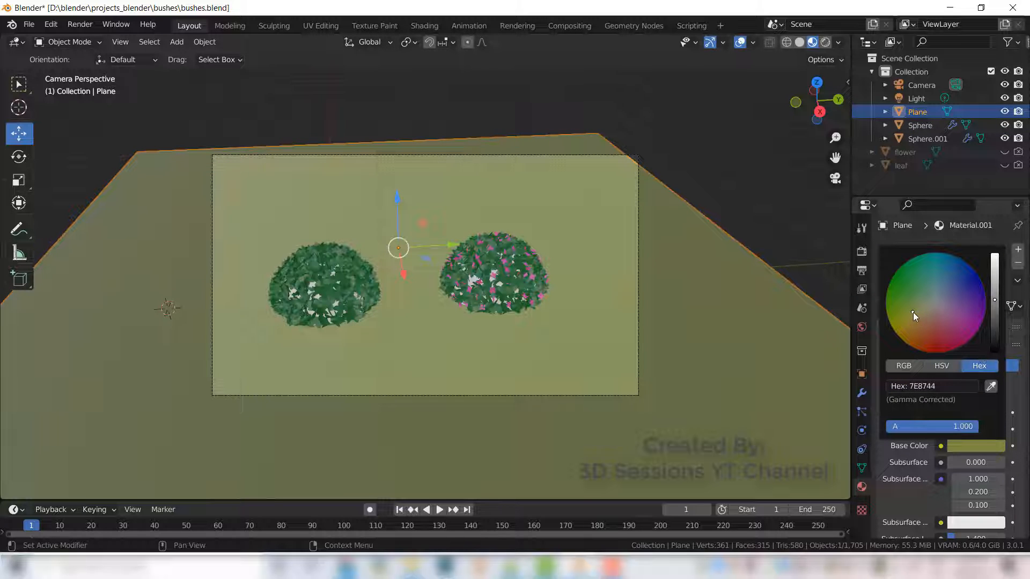
{"action": "left_click_drag", "start_coordinate": [994, 299], "coordinate": [995, 290]}
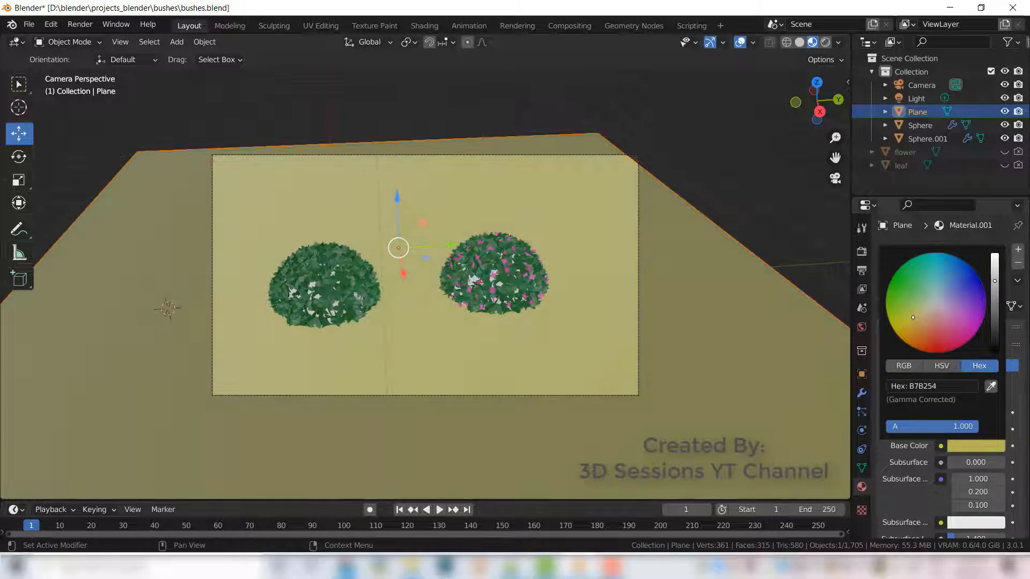
{"action": "left_click_drag", "start_coordinate": [913, 318], "coordinate": [906, 318]}
{"action": "left_click_drag", "start_coordinate": [994, 290], "coordinate": [995, 293]}
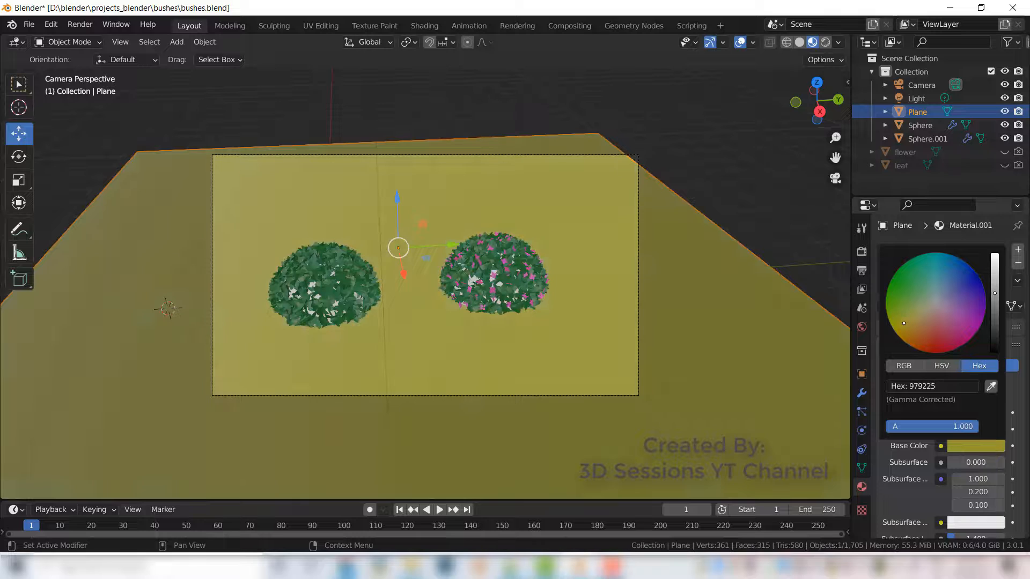
{"action": "key", "text": "ctrl+s"}
- Select the left bush's sphere and create a new material named transparent for it
{"action": "scroll", "coordinate": [487, 290], "scroll_direction": "up", "scroll_amount": 1}
{"action": "left_click", "coordinate": [488, 285]}
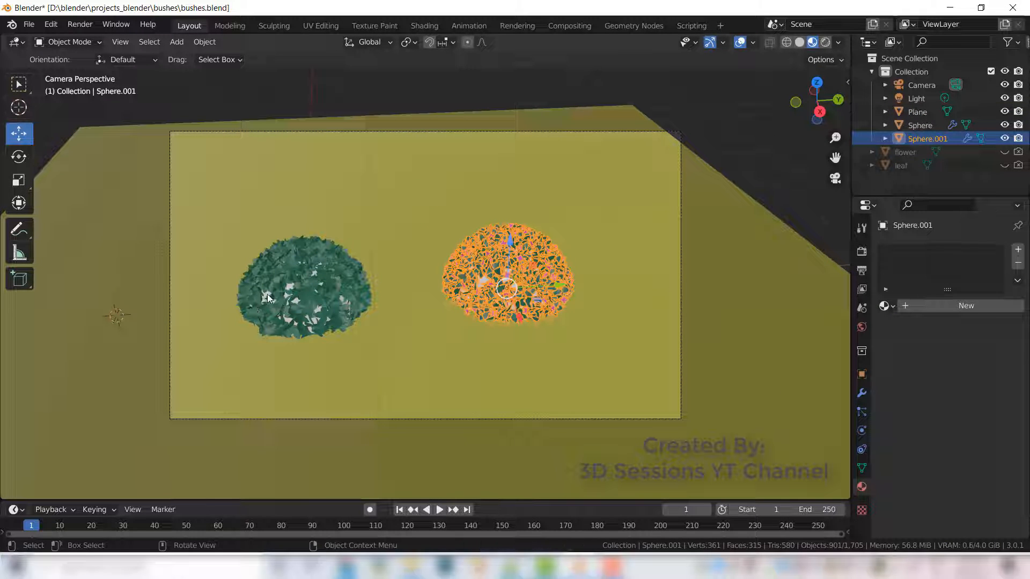
{"action": "left_click", "coordinate": [252, 303]}
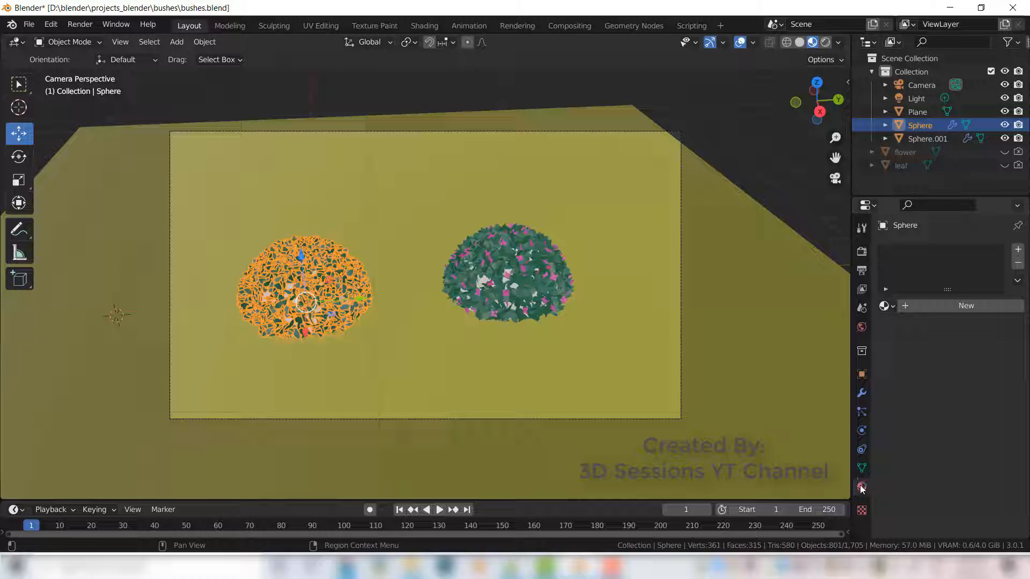
{"action": "left_click", "coordinate": [1018, 250]}
{"action": "left_click", "coordinate": [922, 308]}
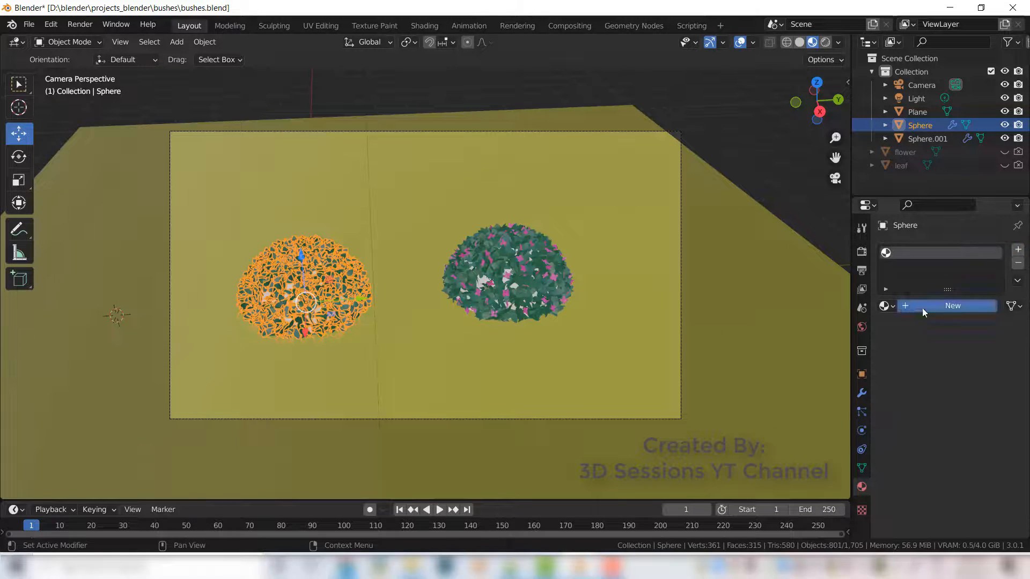
{"action": "double_click", "coordinate": [912, 252]}
{"action": "type", "text": "tr"}
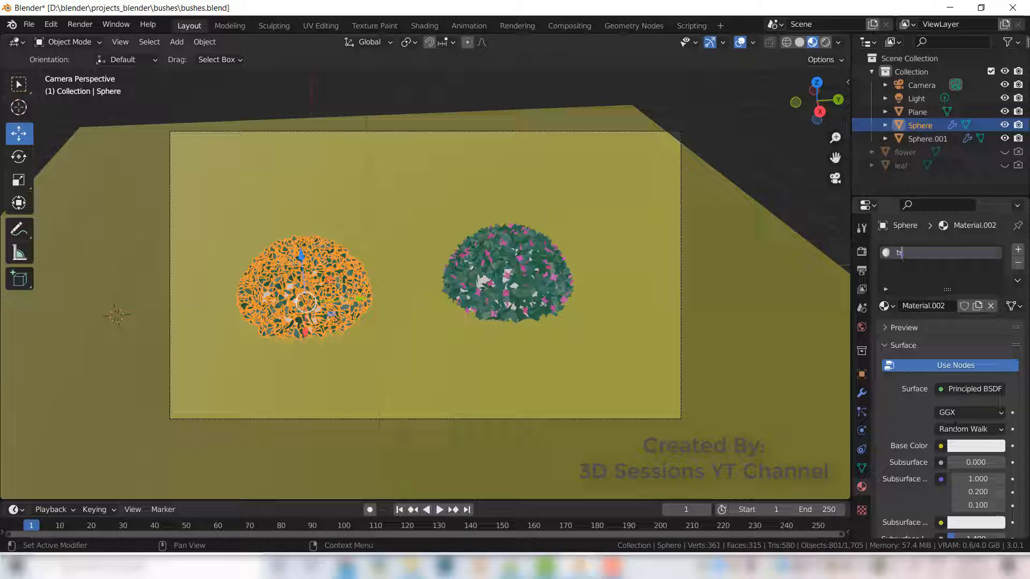
{"action": "type", "text": "ansparent"}
{"action": "key", "text": "Return"}
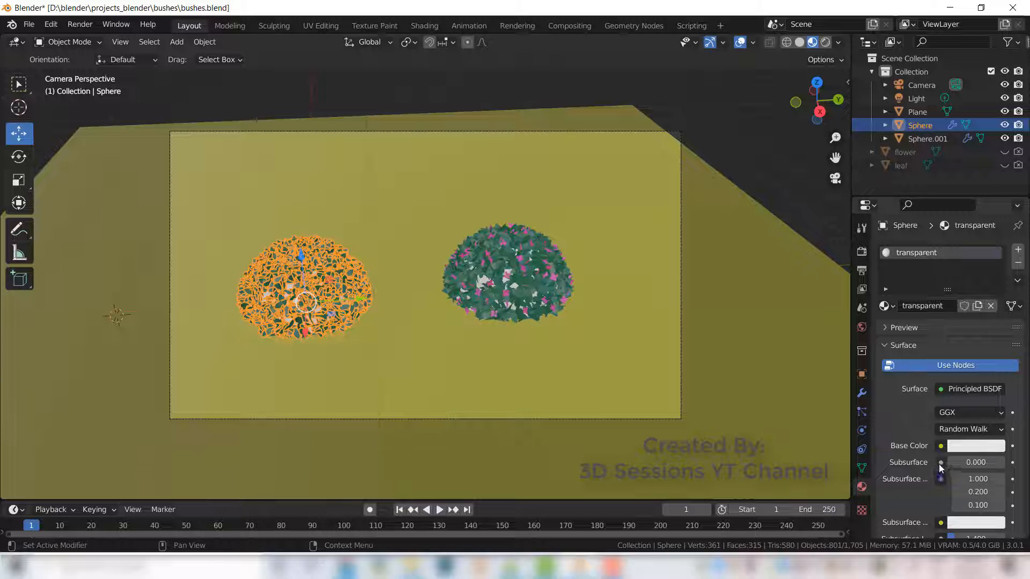
- Set the transparent material's blend mode to Alpha Clip
{"action": "scroll", "coordinate": [940, 467], "scroll_direction": "down", "scroll_amount": 10}
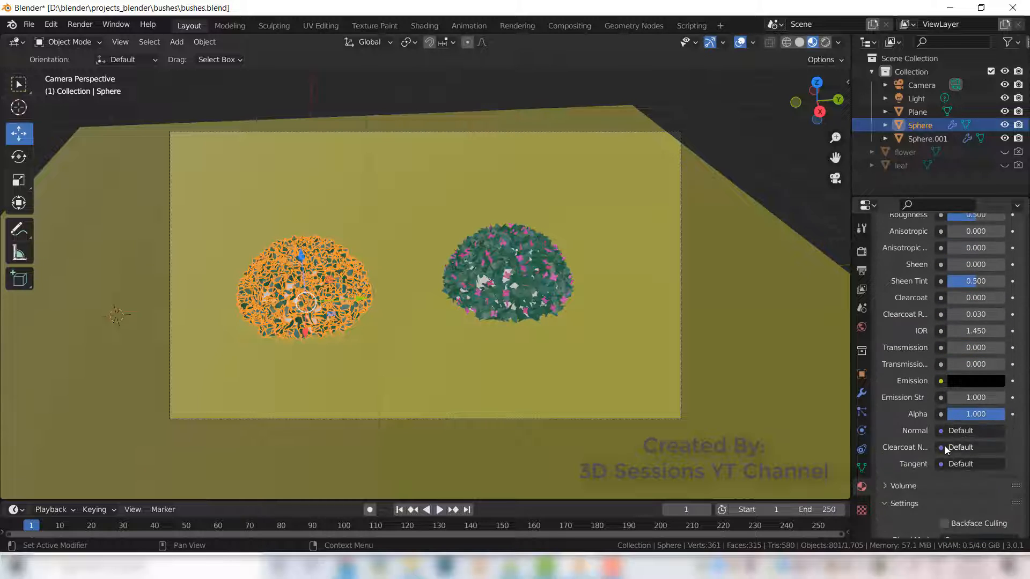
{"action": "scroll", "coordinate": [927, 509], "scroll_direction": "down", "scroll_amount": 4}
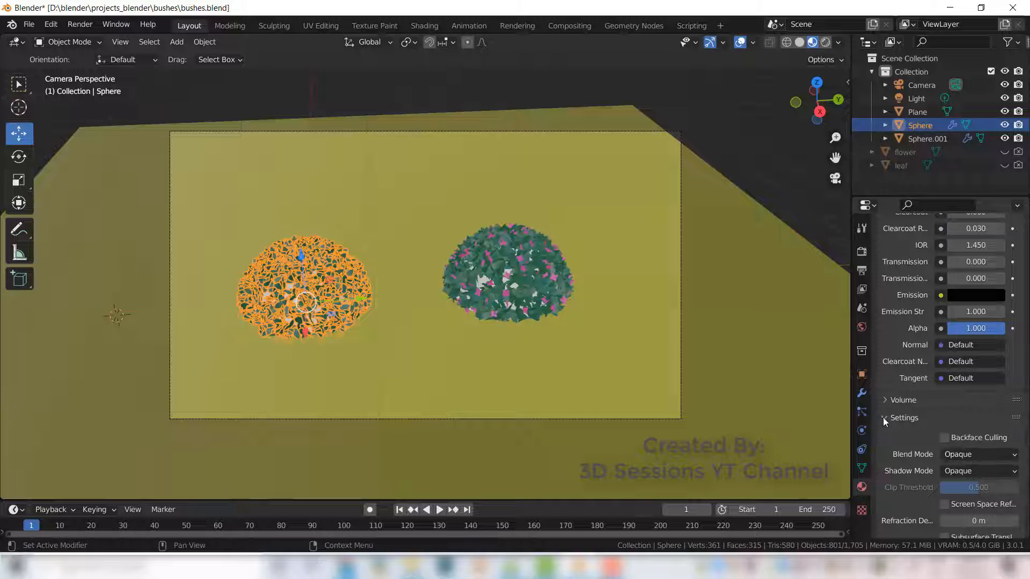
{"action": "left_click", "coordinate": [1011, 456]}
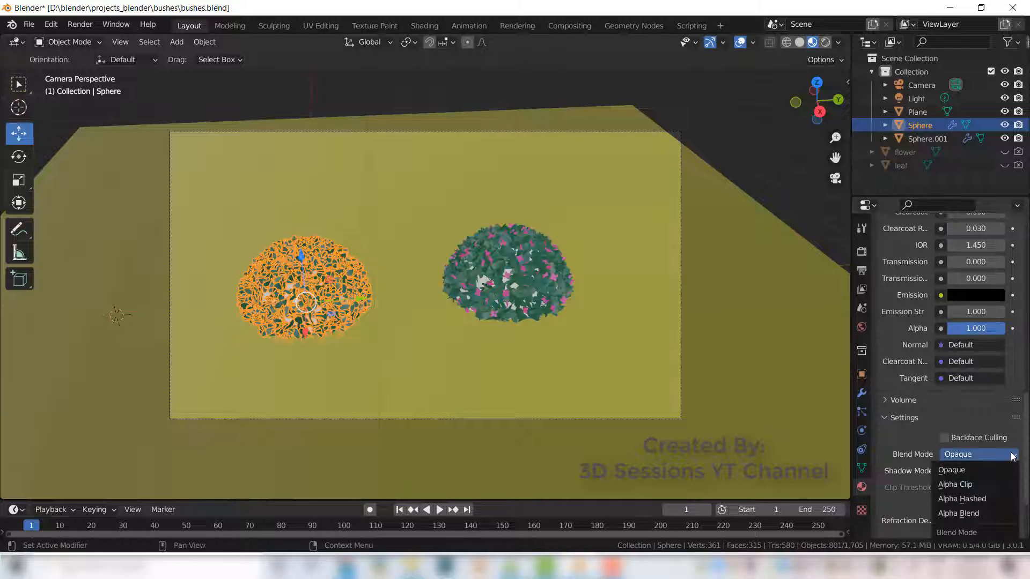
{"action": "left_click", "coordinate": [983, 486]}
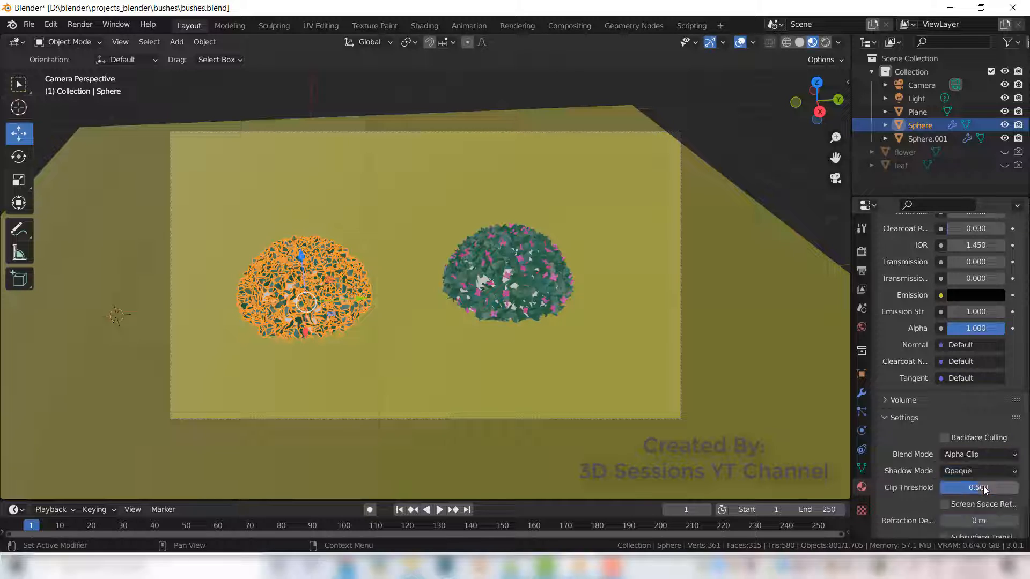
{"action": "scroll", "coordinate": [937, 371], "scroll_direction": "up", "scroll_amount": 5}
{"action": "scroll", "coordinate": [936, 368], "scroll_direction": "up", "scroll_amount": 12}
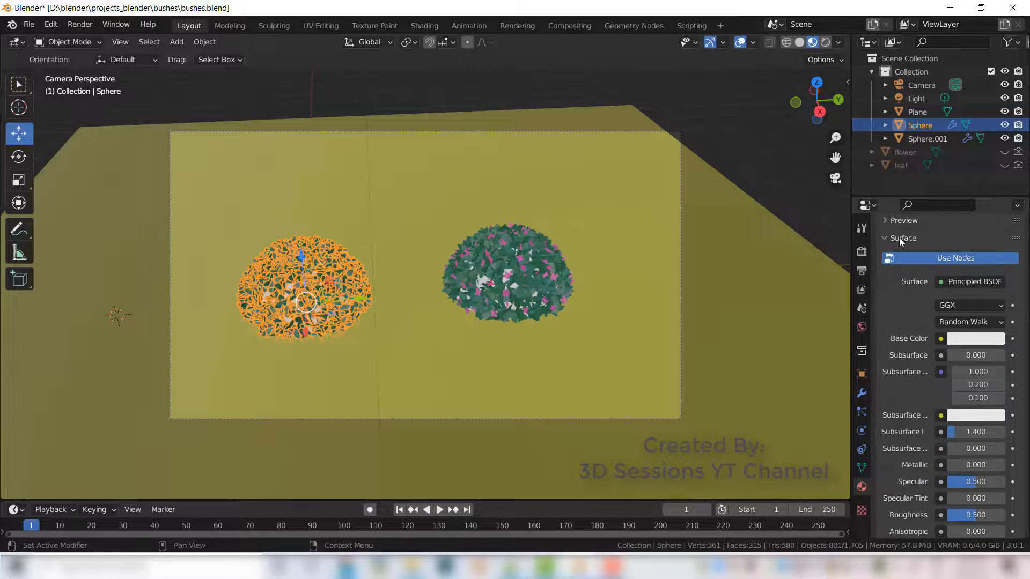
{"action": "scroll", "coordinate": [918, 369], "scroll_direction": "down", "scroll_amount": 14}
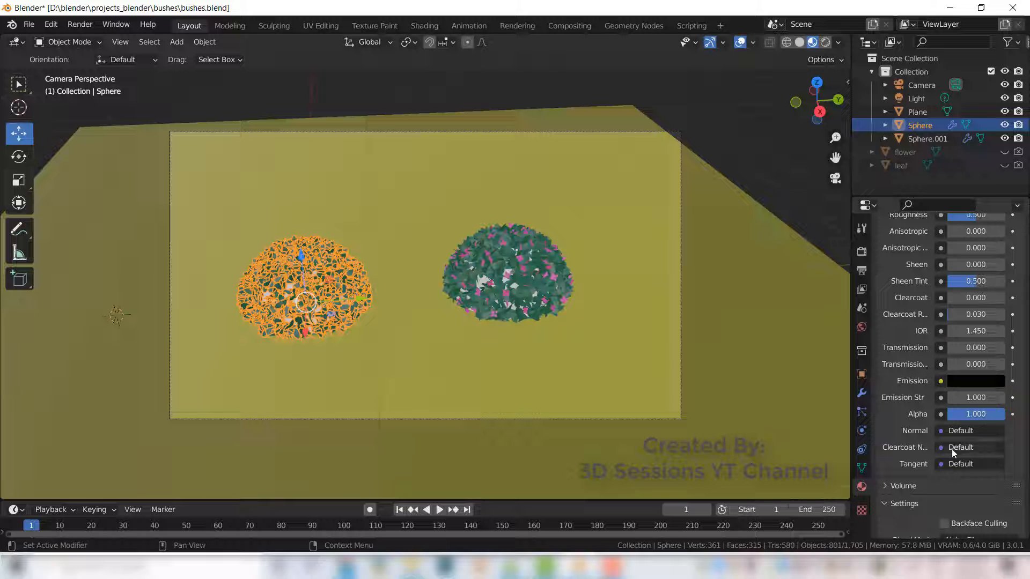
- Set the transparent material's alpha to 0
{"action": "left_click", "coordinate": [972, 418]}
{"action": "type", "text": "0"}
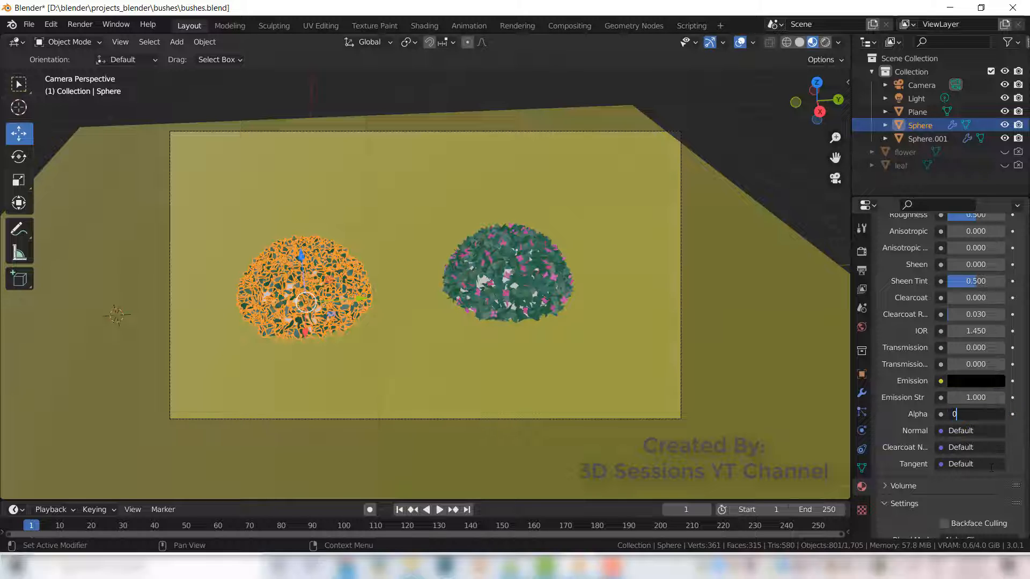
{"action": "key", "text": "Return"}
{"action": "left_click", "coordinate": [380, 378]}
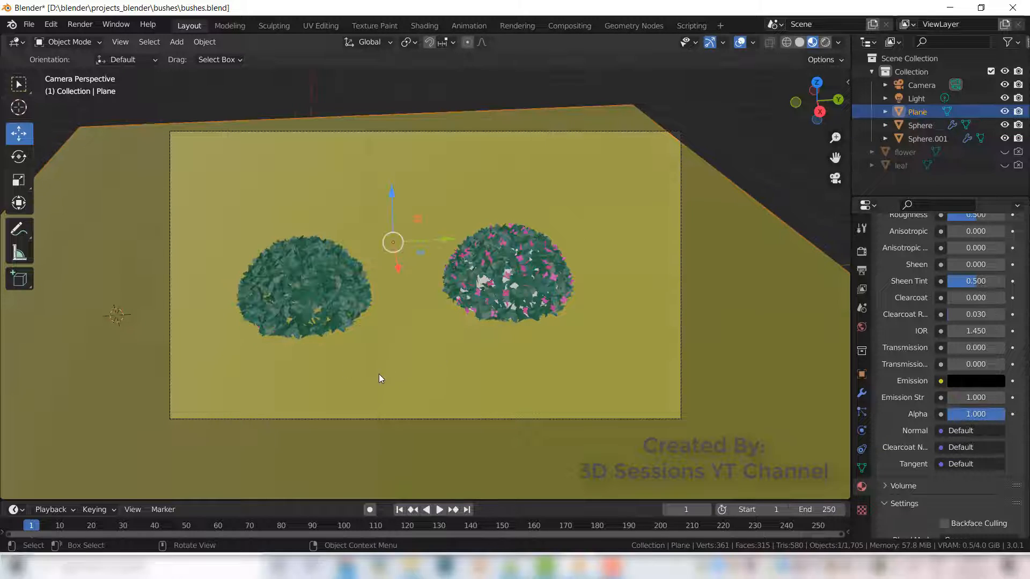
- Assign the transparent material to the right bush's sphere
{"action": "left_click", "coordinate": [486, 285]}
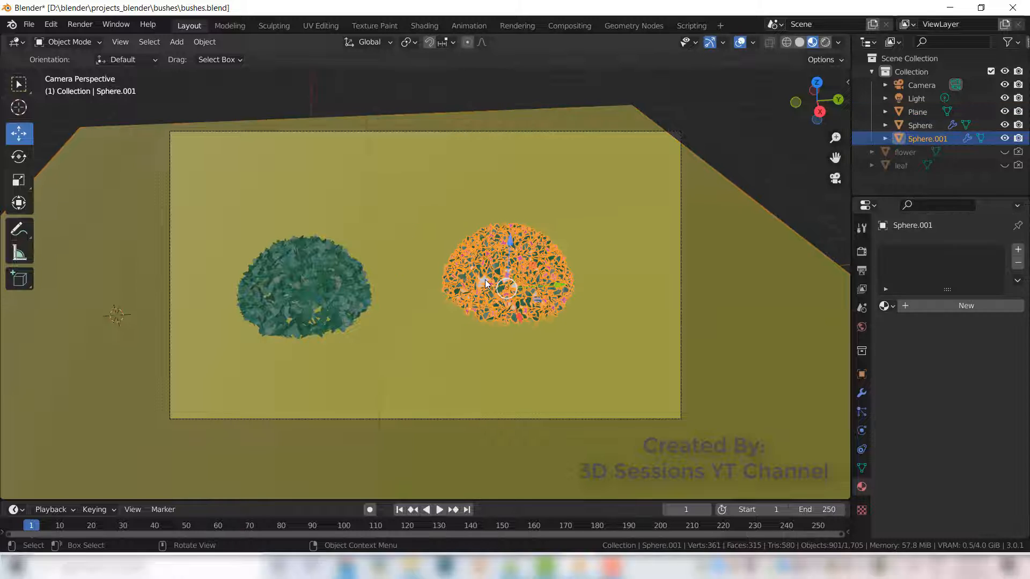
{"action": "left_click", "coordinate": [1018, 249]}
{"action": "left_click", "coordinate": [886, 306]}
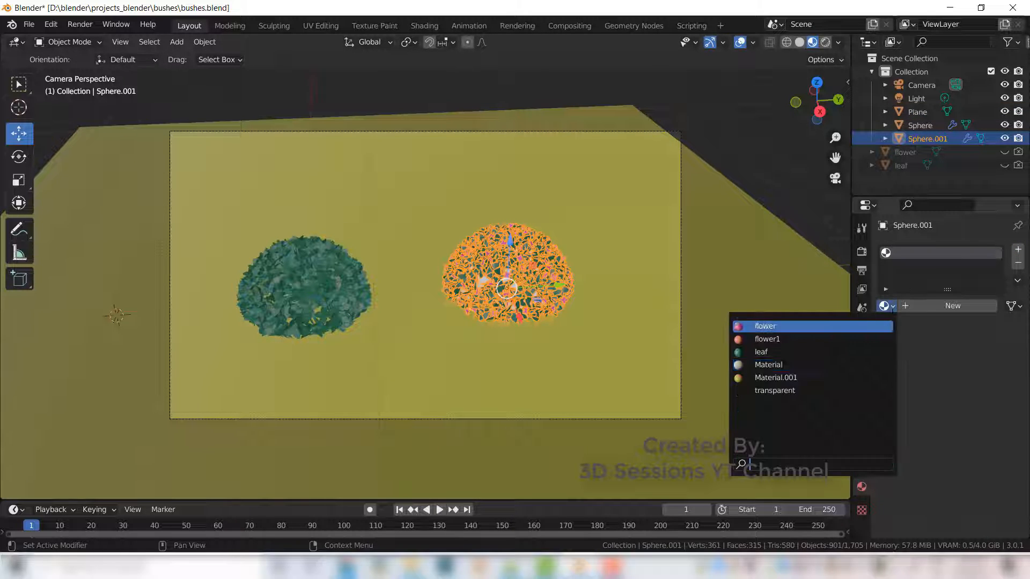
{"action": "left_click", "coordinate": [800, 390]}
{"action": "left_click", "coordinate": [546, 278]}
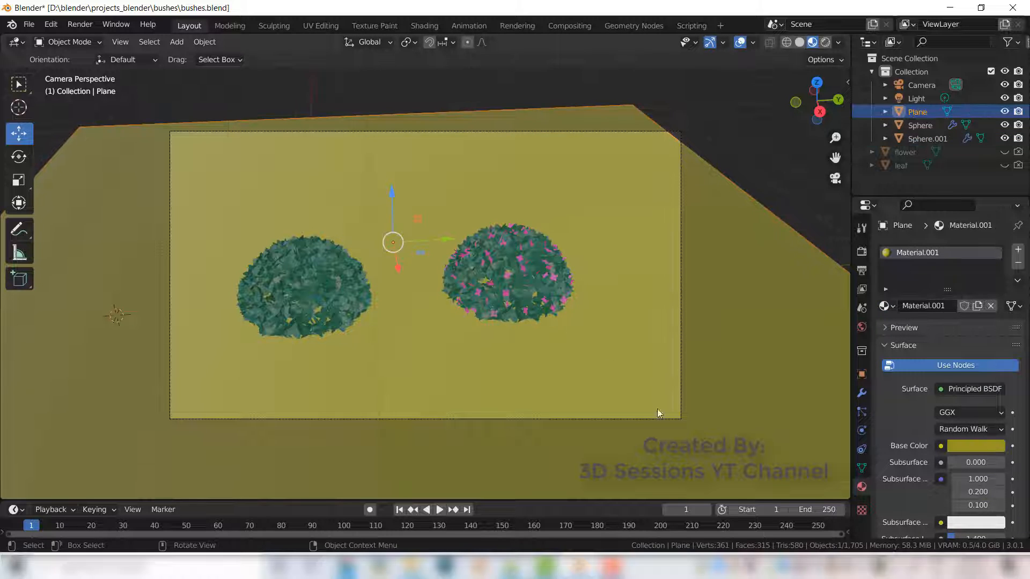
- Render an image from the camera view to preview the bushes, then close the render window
{"action": "scroll", "coordinate": [535, 449], "scroll_direction": "up", "scroll_amount": 2}
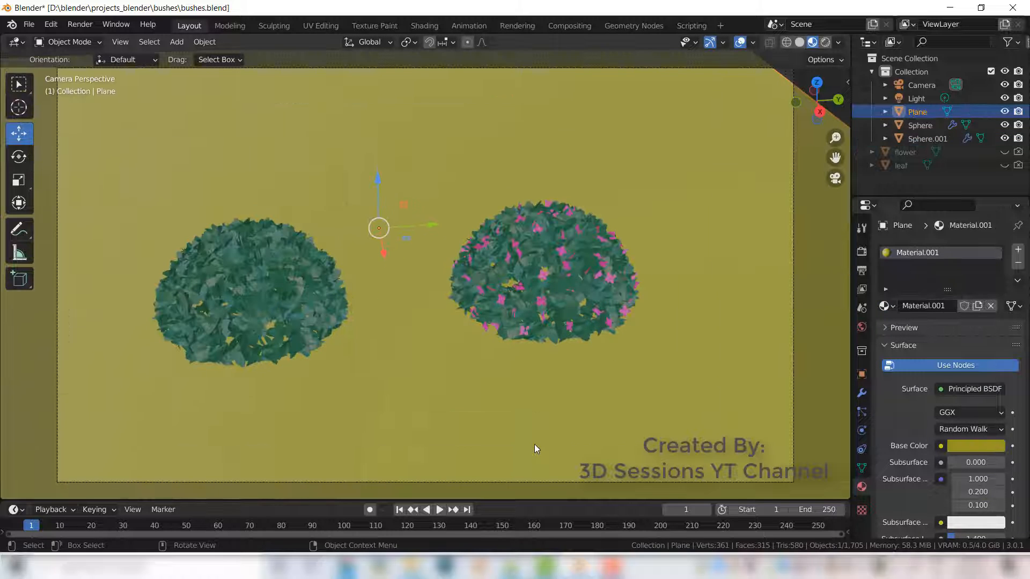
{"action": "left_click", "coordinate": [80, 24]}
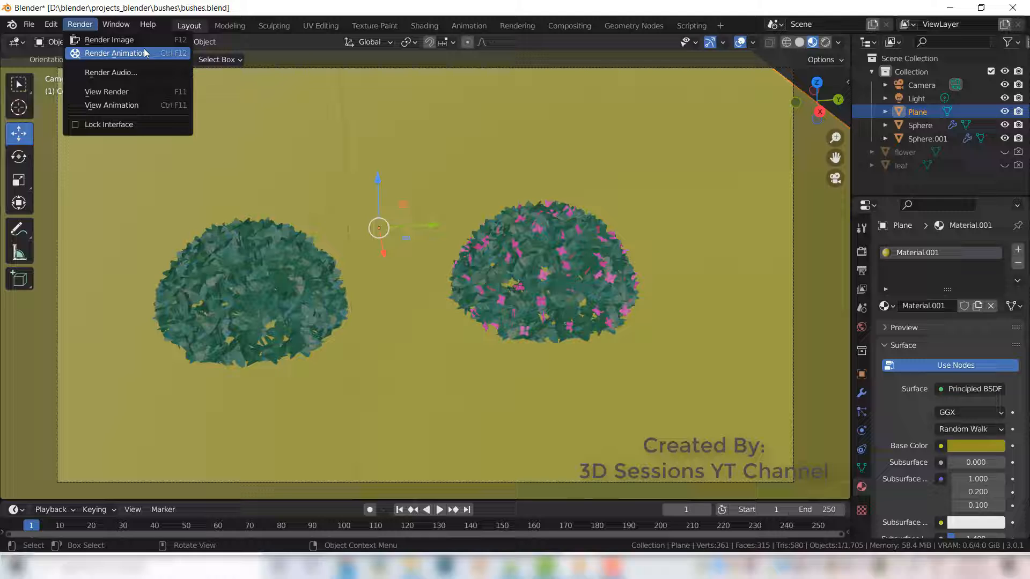
{"action": "left_click", "coordinate": [110, 39]}
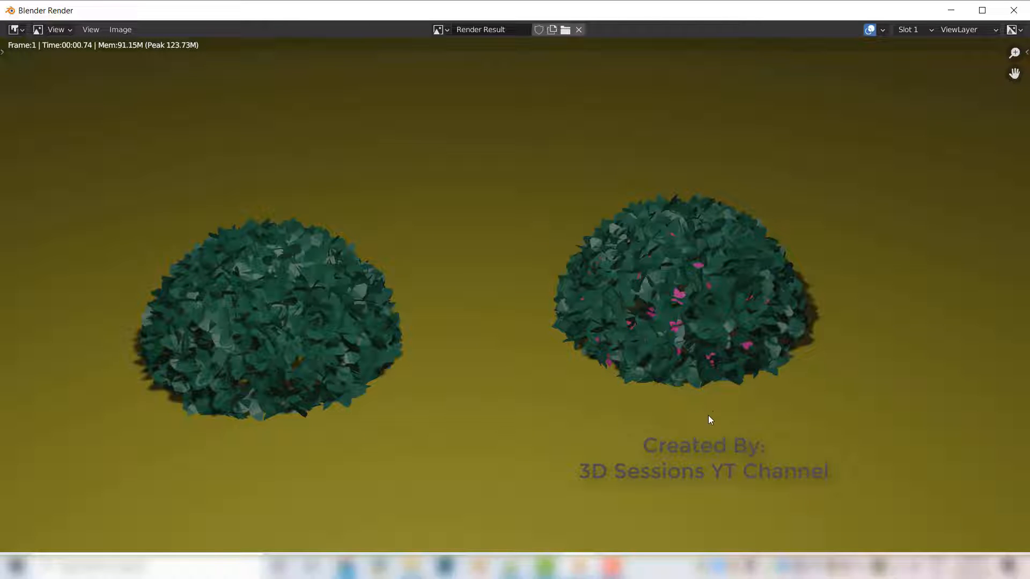
{"action": "left_click", "coordinate": [1011, 13]}
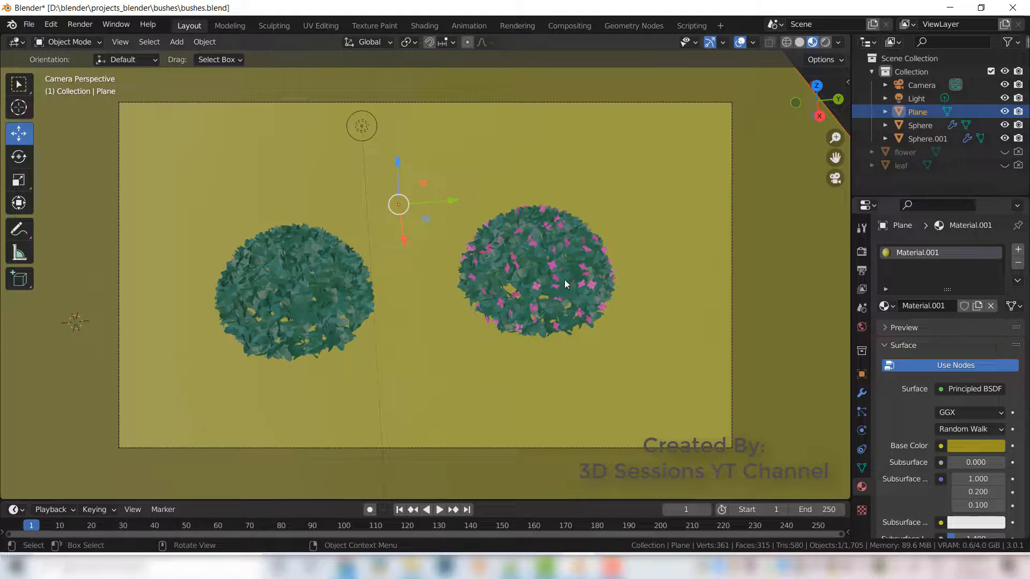
- Select the flowering bush's sphere and set its flower particle system's emission number to 150
{"action": "left_click", "coordinate": [564, 279]}
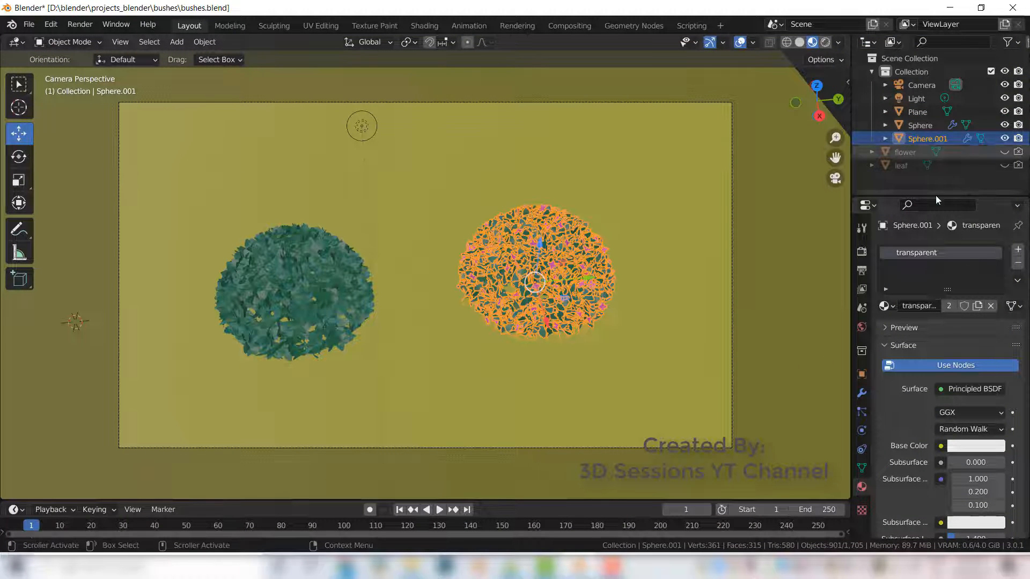
{"action": "left_click", "coordinate": [862, 411]}
{"action": "scroll", "coordinate": [955, 448], "scroll_direction": "down", "scroll_amount": 5}
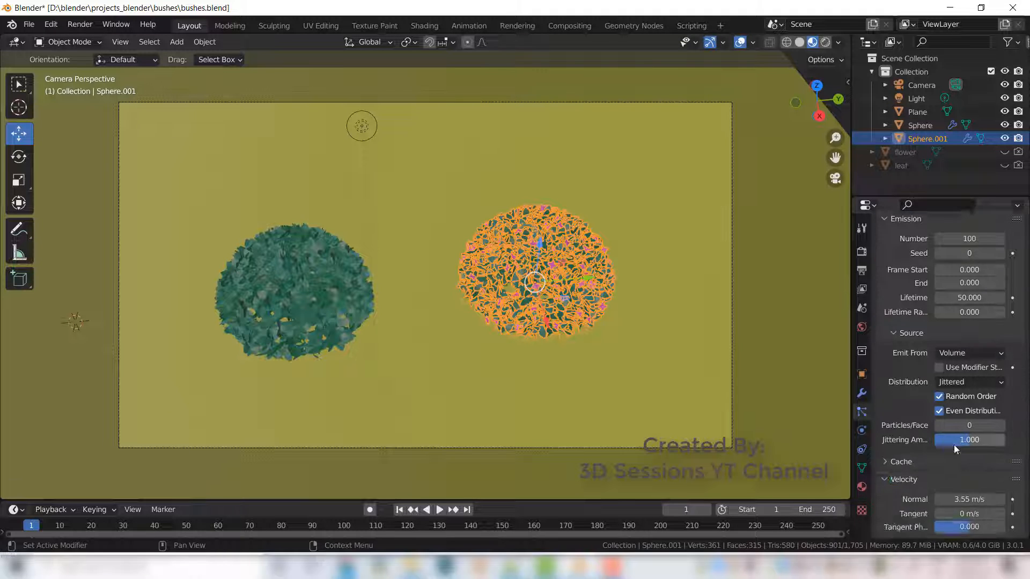
{"action": "scroll", "coordinate": [955, 449], "scroll_direction": "down", "scroll_amount": 8}
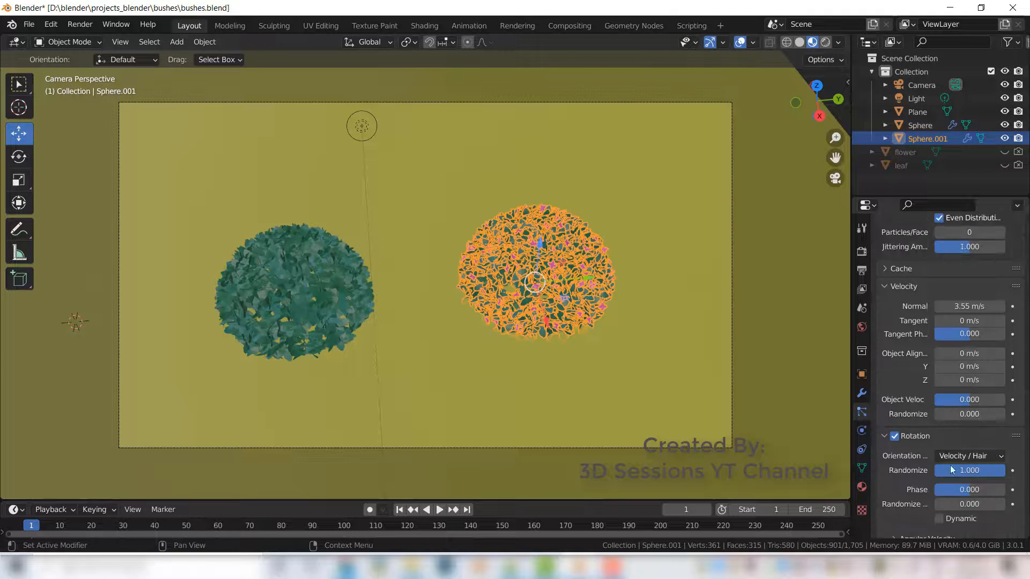
{"action": "scroll", "coordinate": [950, 465], "scroll_direction": "up", "scroll_amount": 12}
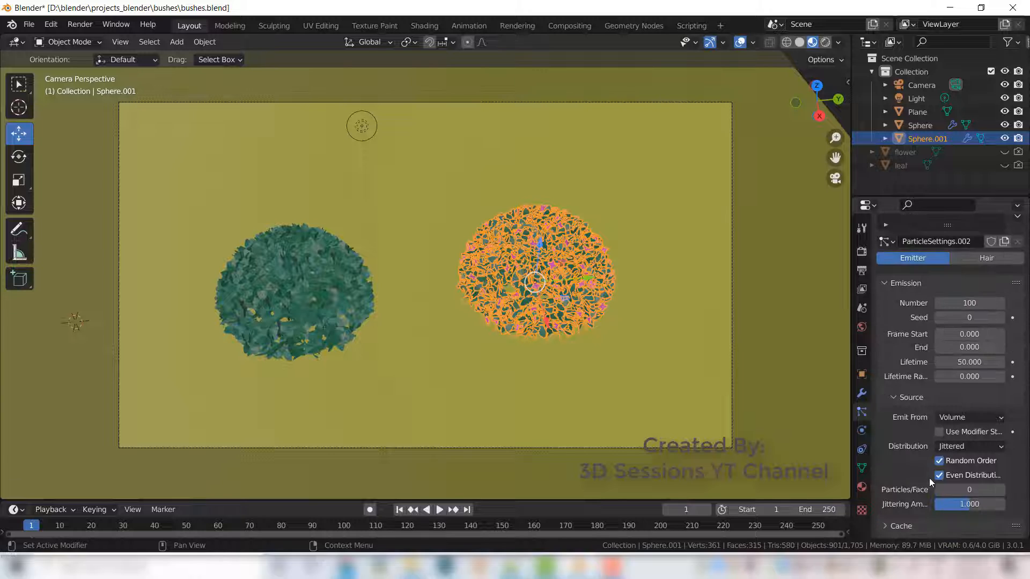
{"action": "left_click", "coordinate": [970, 303]}
{"action": "type", "text": "1"}
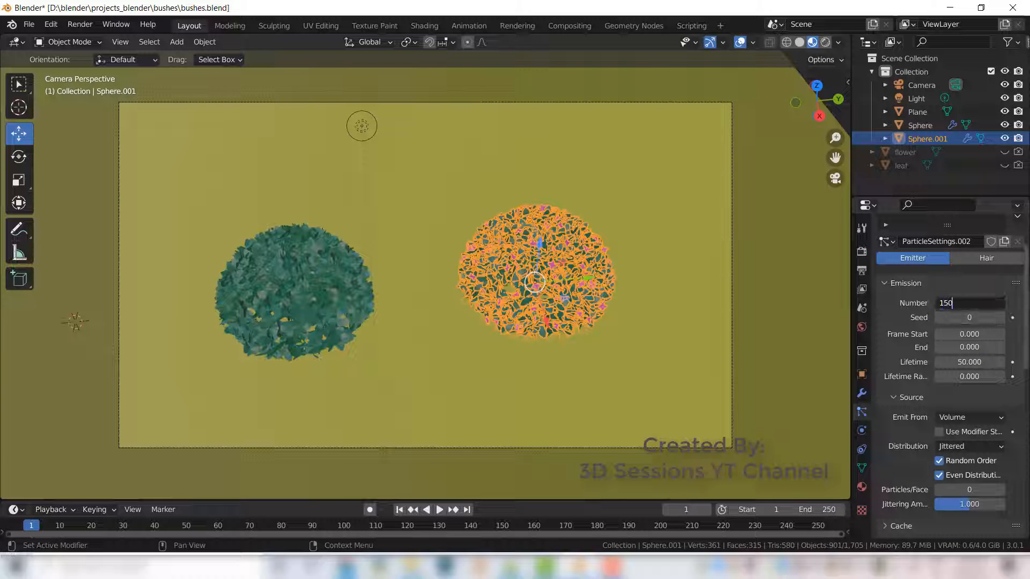
{"action": "key", "text": "Return"}
- Reselect the flowering bush's sphere and slightly increase the flower particles' render scale
{"action": "left_click", "coordinate": [794, 370]}
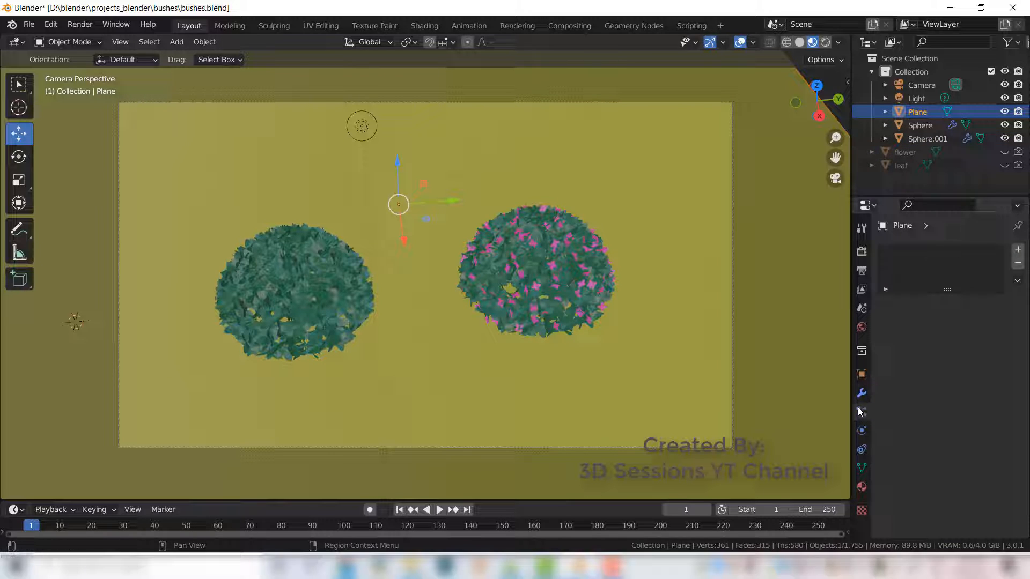
{"action": "left_click", "coordinate": [930, 138]}
{"action": "scroll", "coordinate": [967, 420], "scroll_direction": "down", "scroll_amount": 6}
{"action": "scroll", "coordinate": [968, 420], "scroll_direction": "up", "scroll_amount": 6}
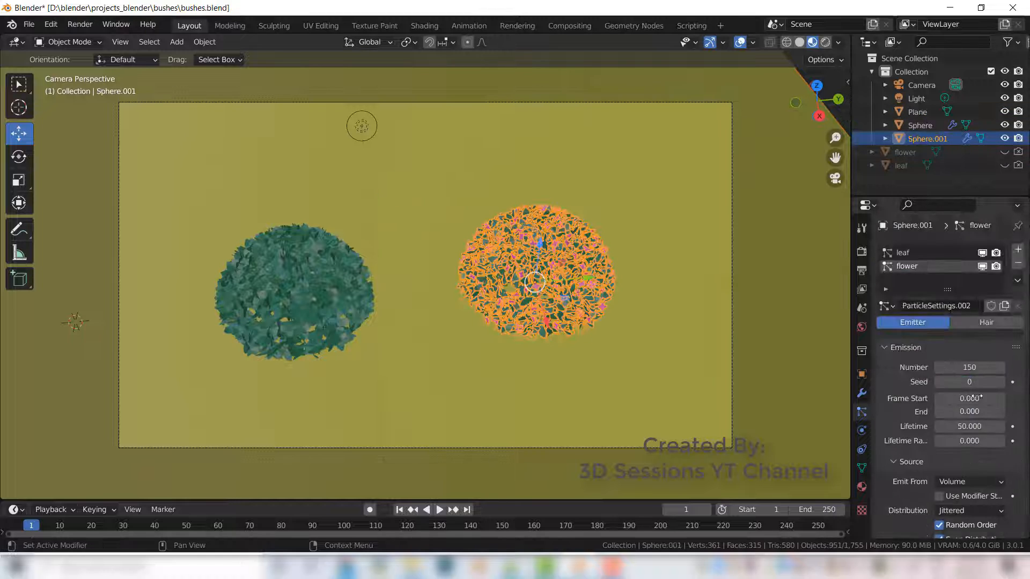
{"action": "scroll", "coordinate": [974, 399], "scroll_direction": "down", "scroll_amount": 15}
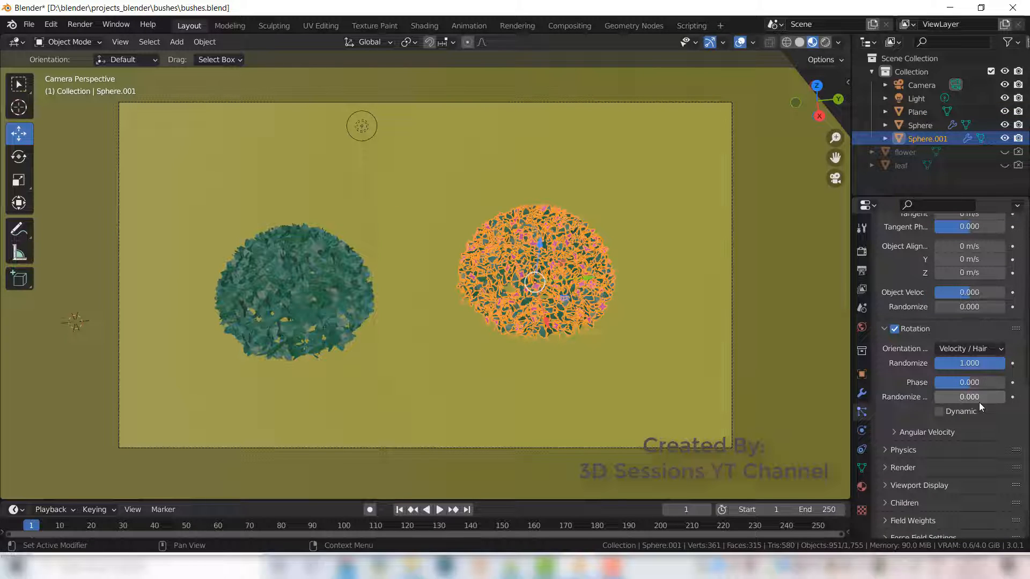
{"action": "left_click", "coordinate": [884, 331]}
{"action": "left_click", "coordinate": [885, 406]}
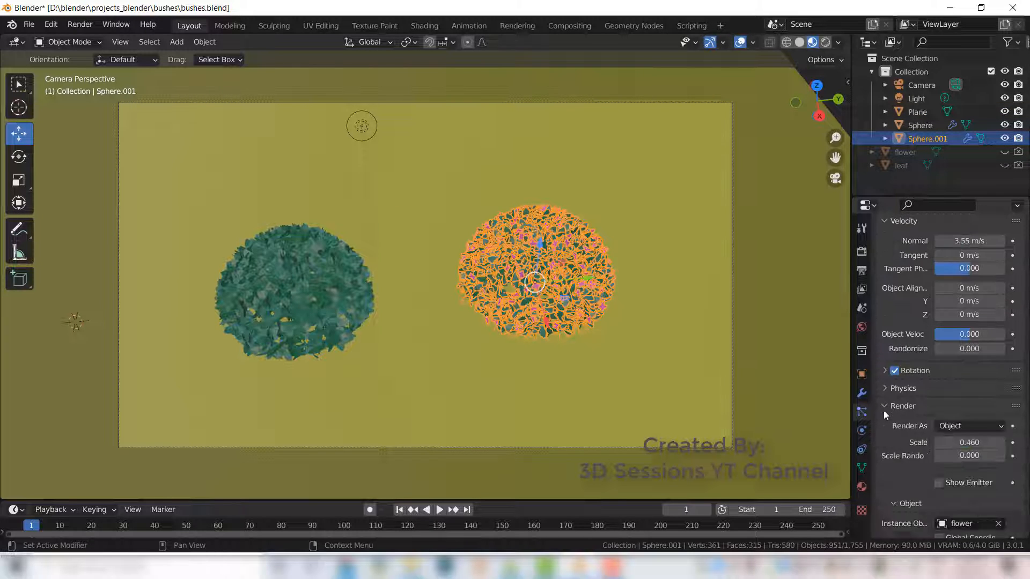
{"action": "left_click_drag", "start_coordinate": [964, 444], "coordinate": [972, 443]}
- Render an image again and zoom out in the render window to inspect the whole result
{"action": "left_click", "coordinate": [764, 394]}
{"action": "mouse_move", "coordinate": [697, 394]}
{"action": "middle_mouse_down"}
{"action": "mouse_move", "coordinate": [684, 377]}
{"action": "mouse_move", "coordinate": [681, 392]}
{"action": "middle_mouse_up"}
{"action": "left_click", "coordinate": [80, 24]}
{"action": "left_click", "coordinate": [96, 37]}
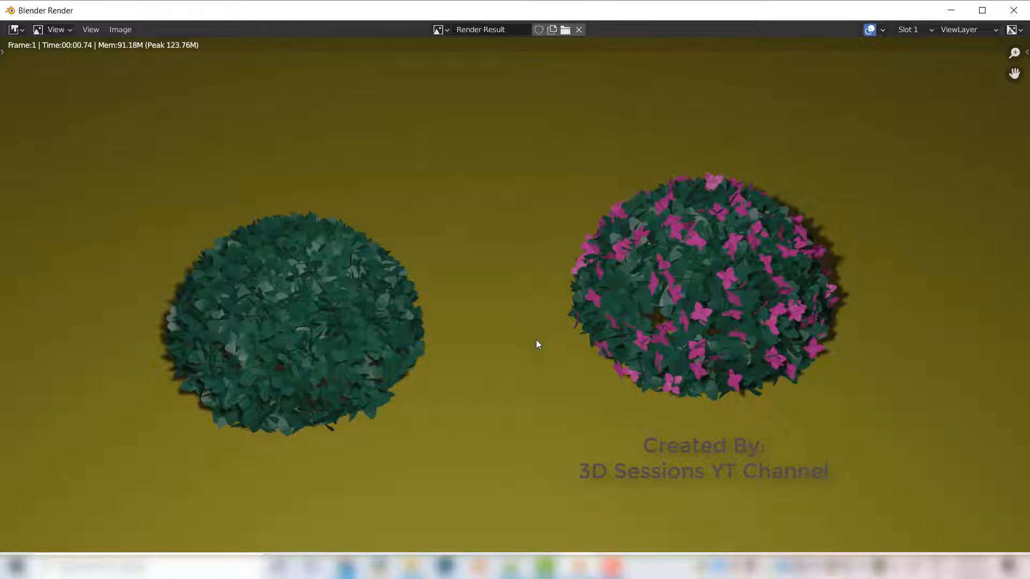
{"action": "scroll", "coordinate": [750, 424], "scroll_direction": "down", "scroll_amount": 2}
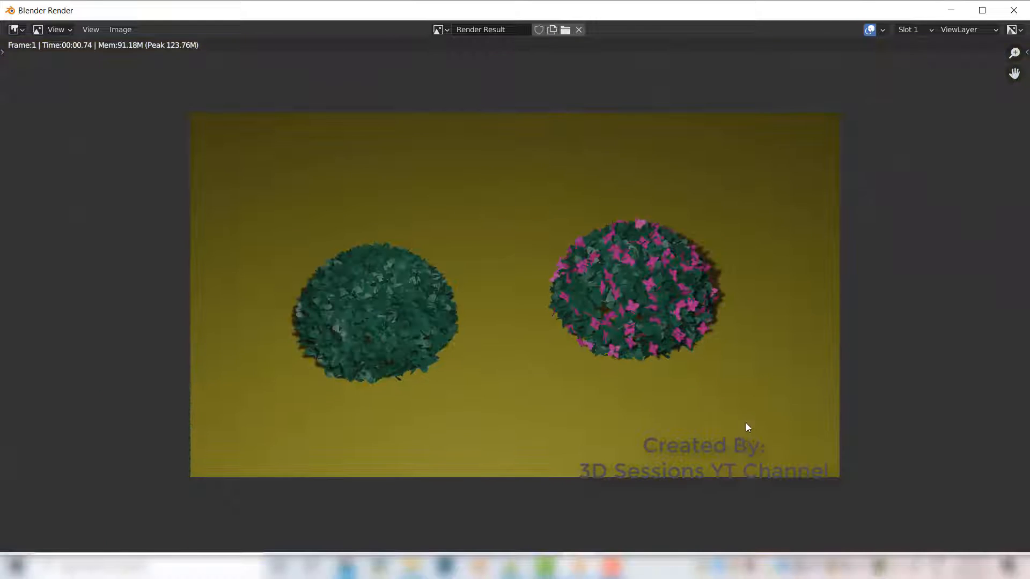